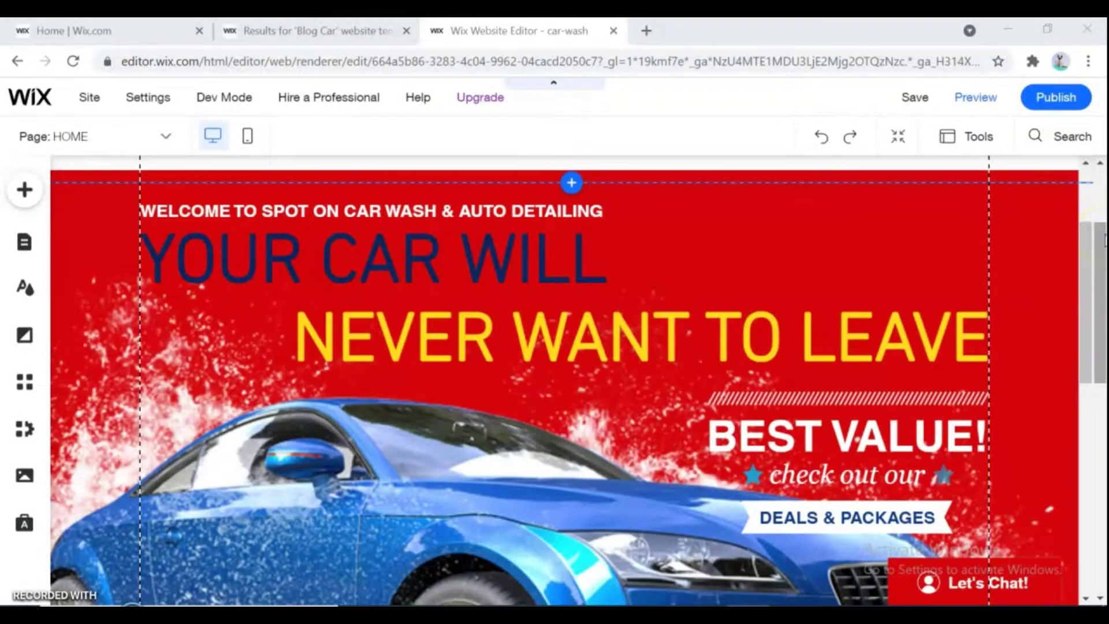
Step: Look over the car-wash site's Home and Hours & Locations pages in the editor and its published Services & Packages page
{"action": "left_click_drag", "start_coordinate": [1104, 241], "coordinate": [1100, 432]}
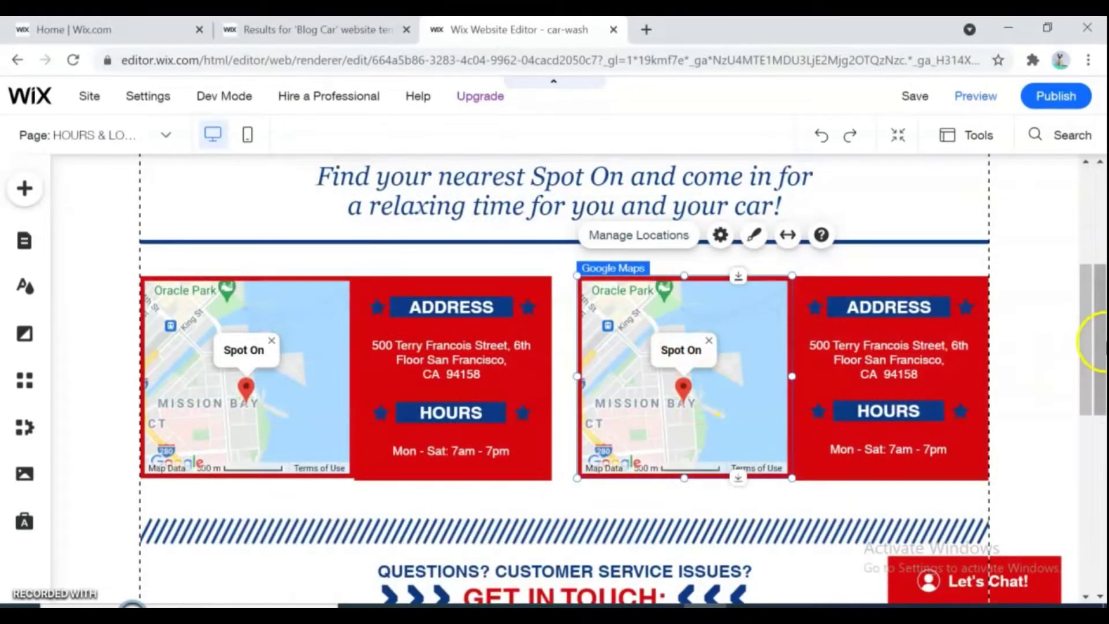
{"action": "left_click", "coordinate": [1101, 352]}
{"action": "left_click_drag", "start_coordinate": [1101, 362], "coordinate": [1101, 401]}
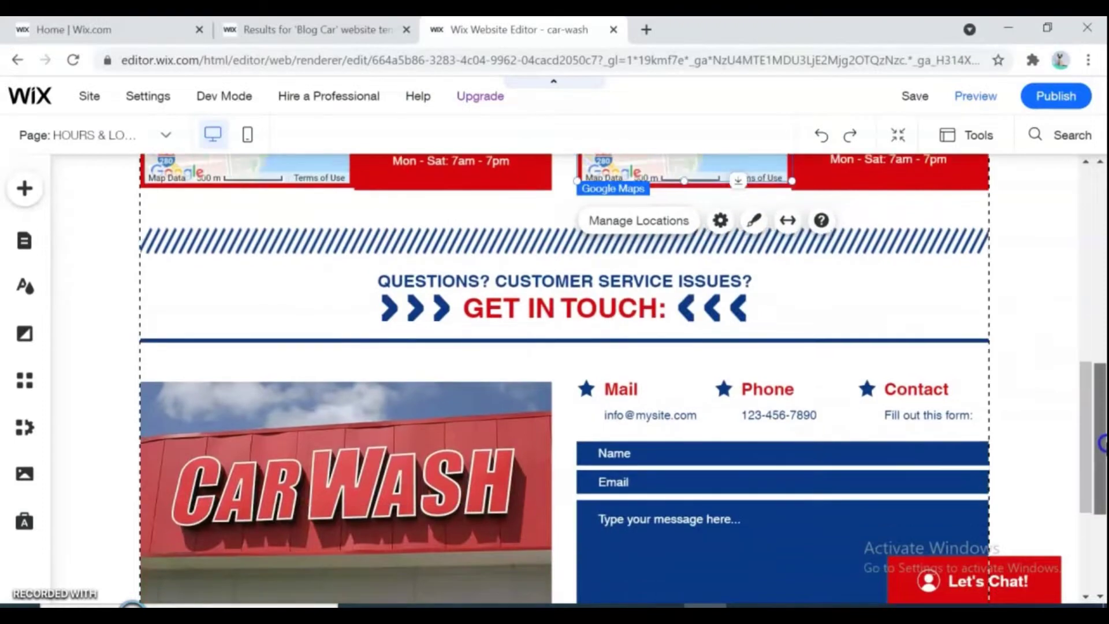
{"action": "left_click_drag", "start_coordinate": [1102, 464], "coordinate": [1101, 487]}
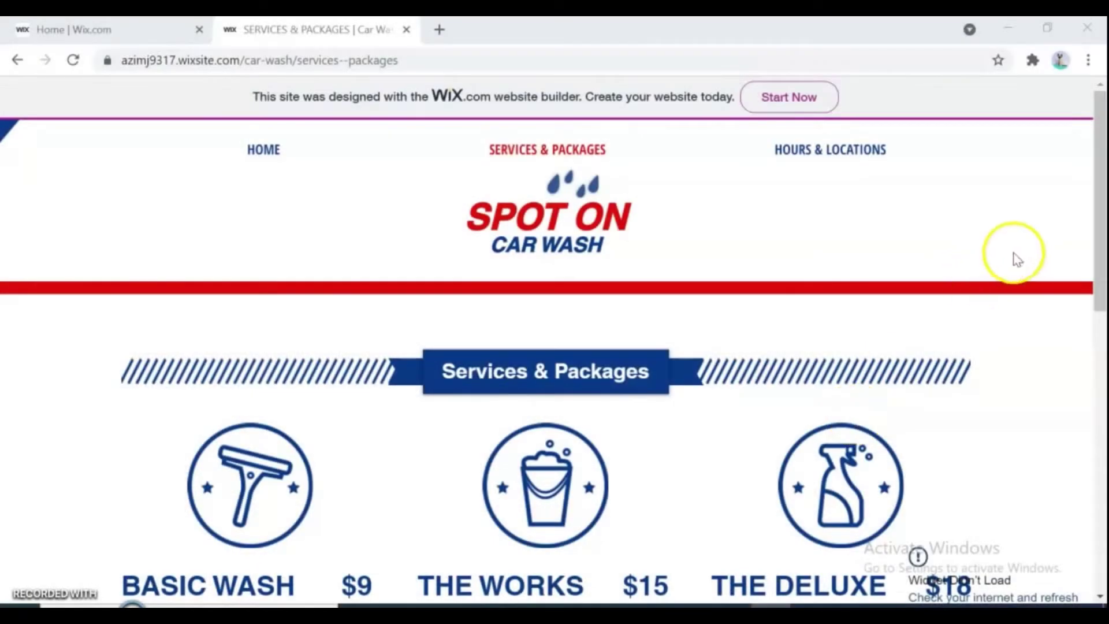
{"action": "left_click", "coordinate": [1101, 260]}
{"action": "left_click_drag", "start_coordinate": [1101, 260], "coordinate": [1101, 539]}
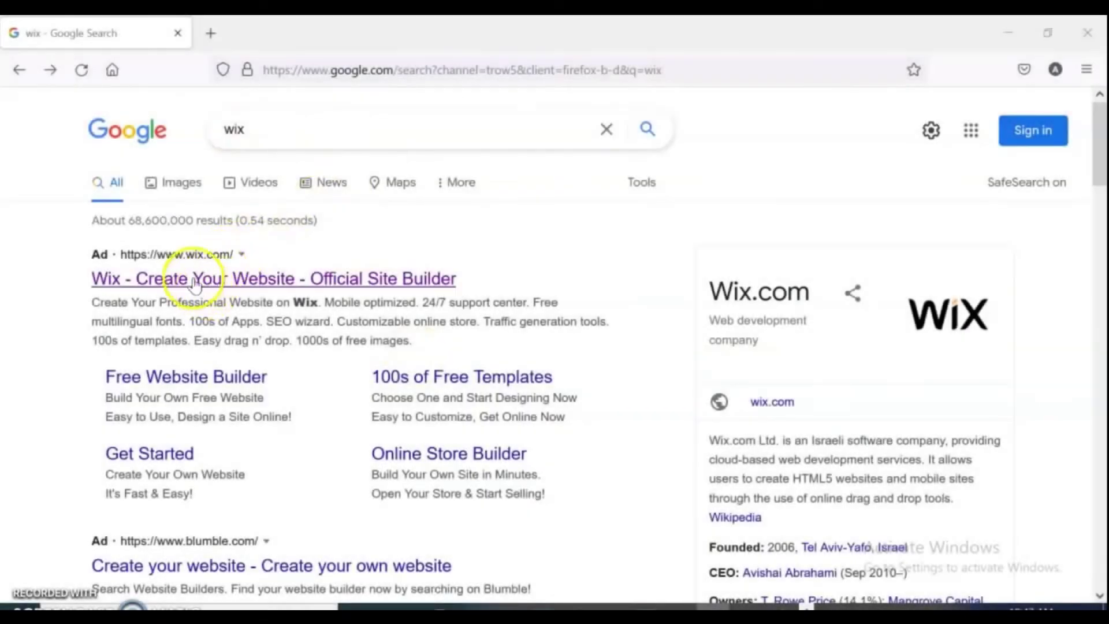
Step: Open the official Wix site builder from the Google results and start creating a website
{"action": "left_click", "coordinate": [246, 280]}
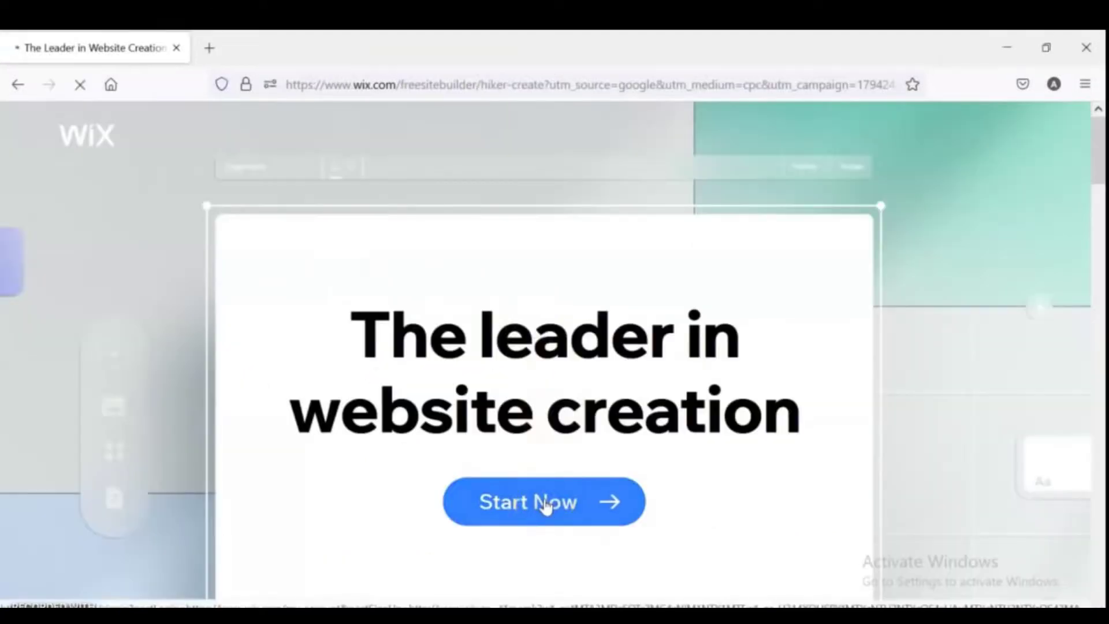
{"action": "left_click", "coordinate": [544, 503]}
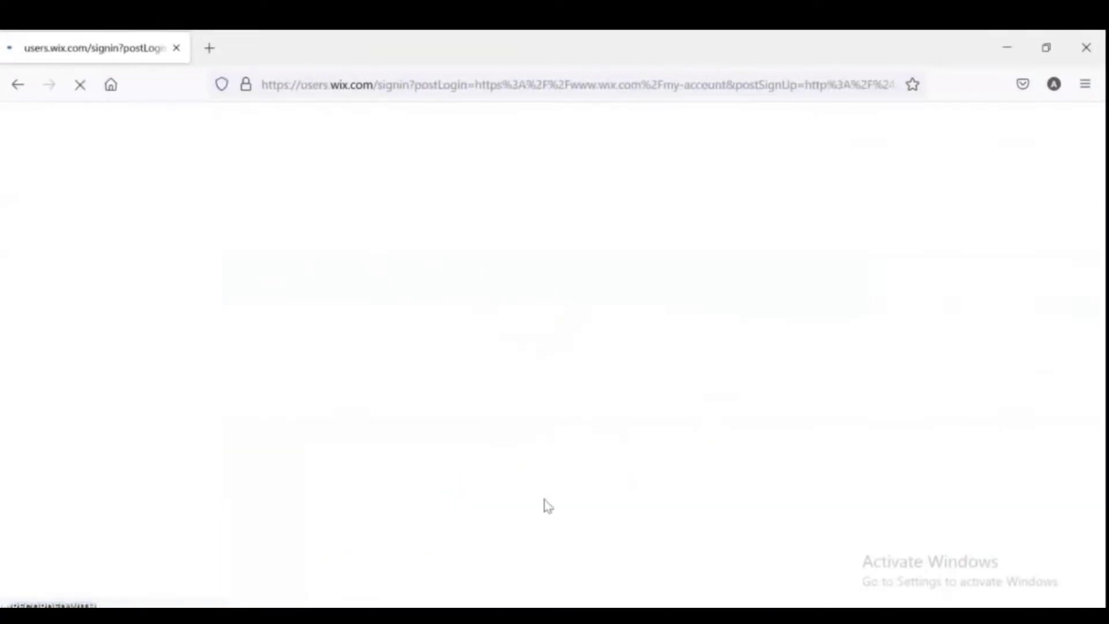
Step: Log in to Wix with the account email and password, and decline saving the login in the browser
{"action": "left_click", "coordinate": [400, 245]}
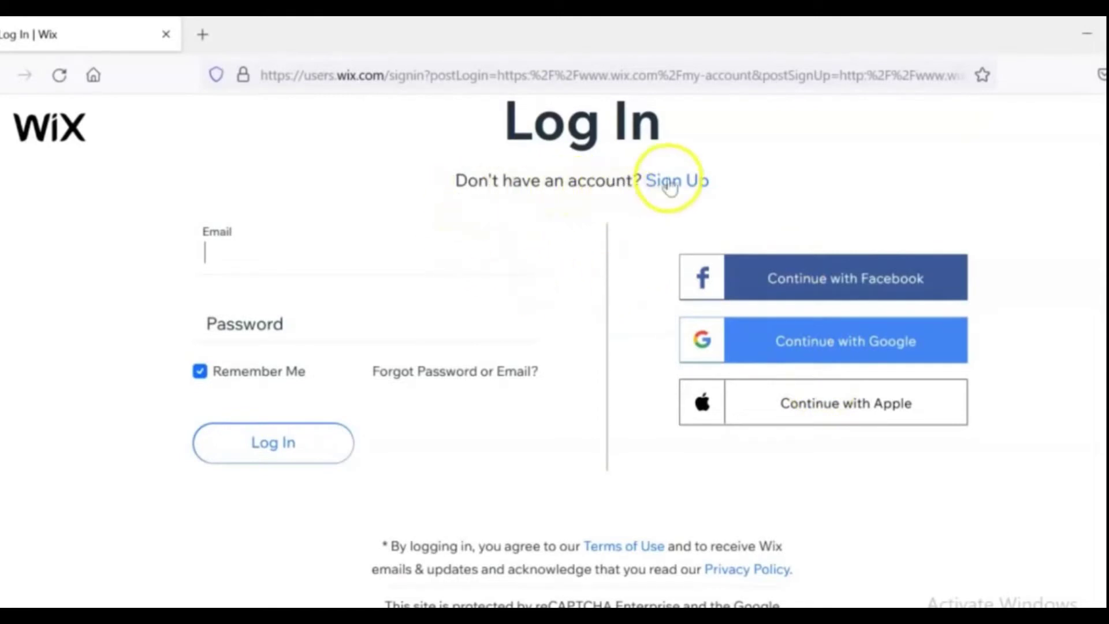
{"action": "left_click", "coordinate": [315, 252]}
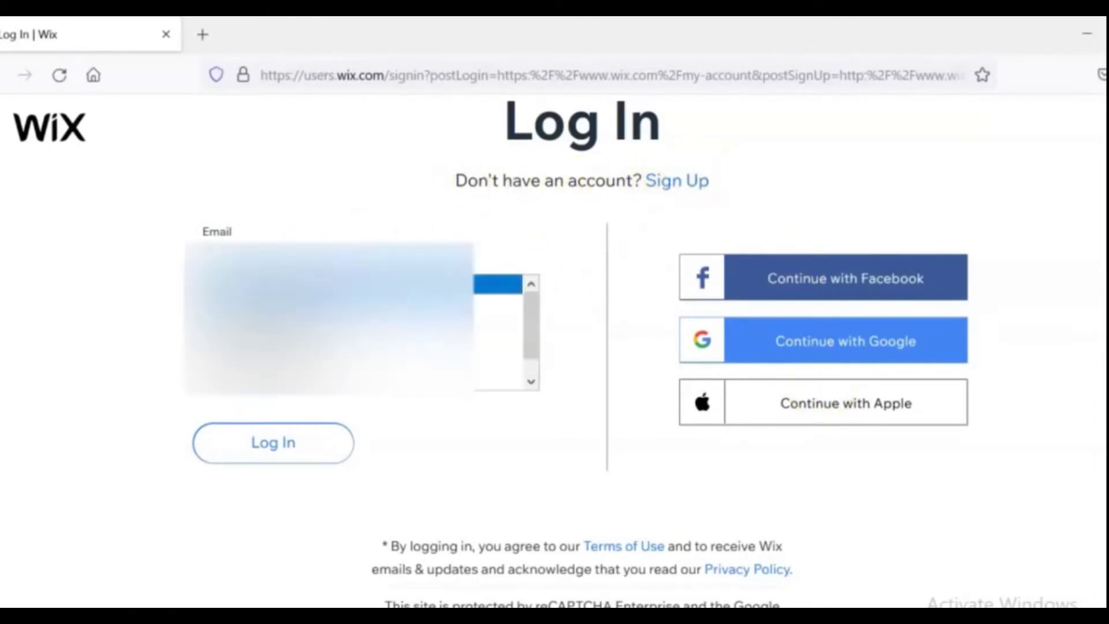
{"action": "left_click", "coordinate": [322, 317]}
{"action": "left_click", "coordinate": [324, 332]}
{"action": "type", "text": "*****"}
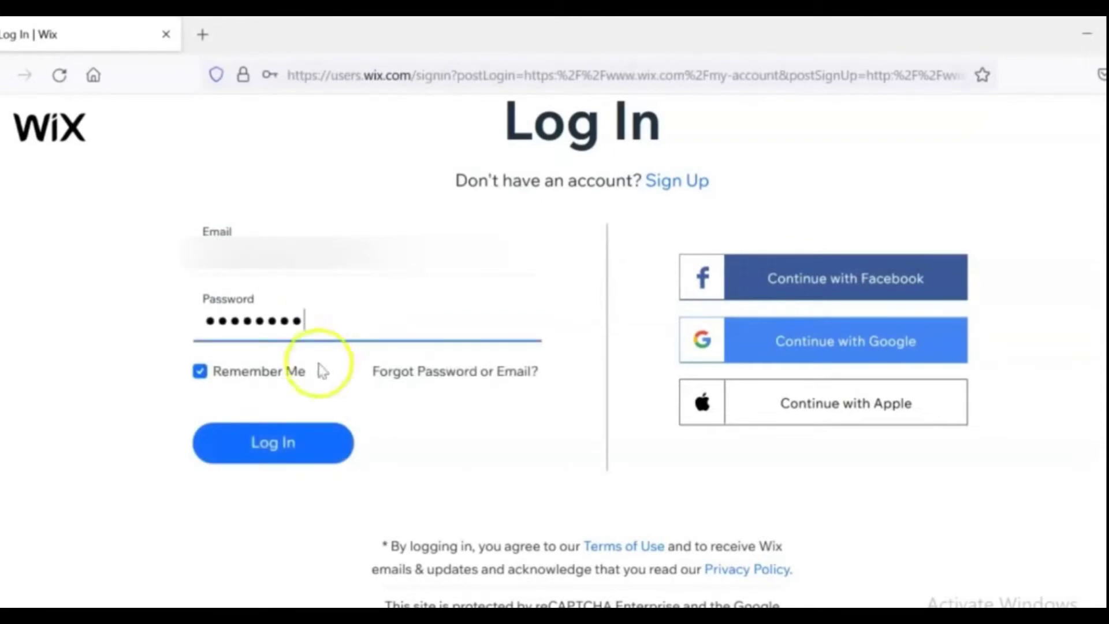
{"action": "left_click", "coordinate": [289, 448]}
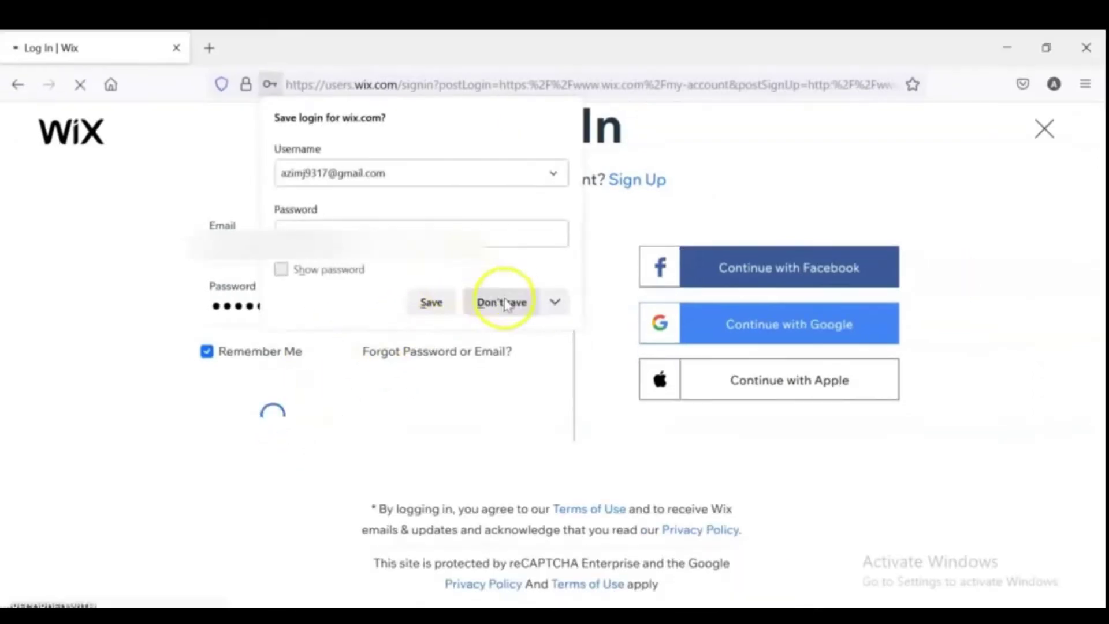
{"action": "left_click", "coordinate": [503, 302]}
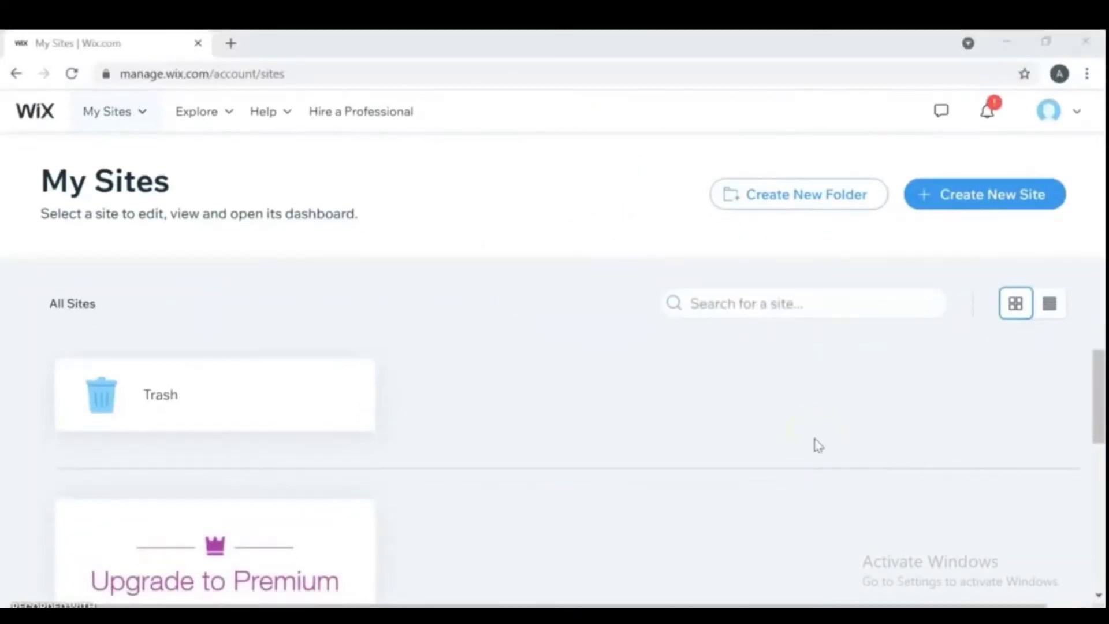
Step: Create a new site and set its website type to Blog Coming Soon
{"action": "left_click", "coordinate": [982, 206]}
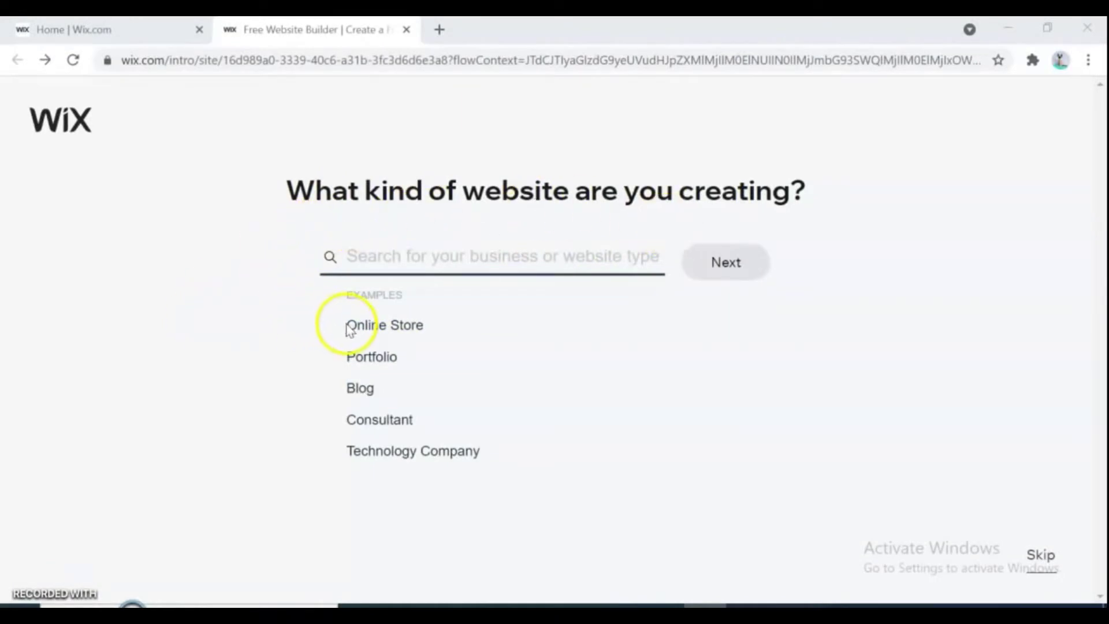
{"action": "left_click", "coordinate": [364, 398]}
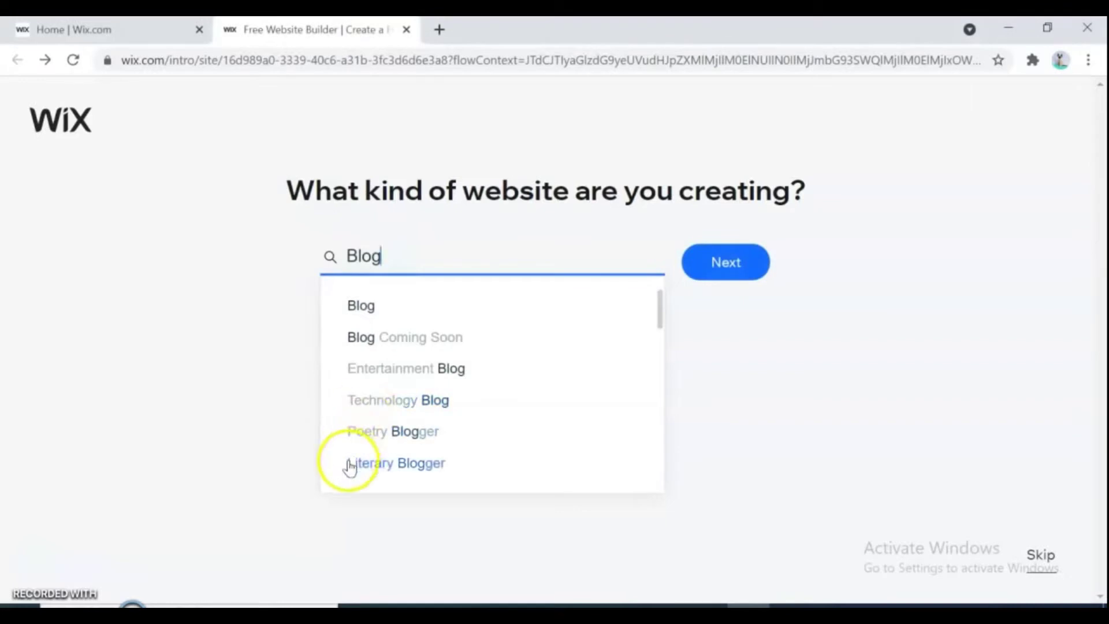
{"action": "left_click", "coordinate": [445, 346]}
{"action": "left_click", "coordinate": [752, 262]}
{"action": "left_click", "coordinate": [752, 263]}
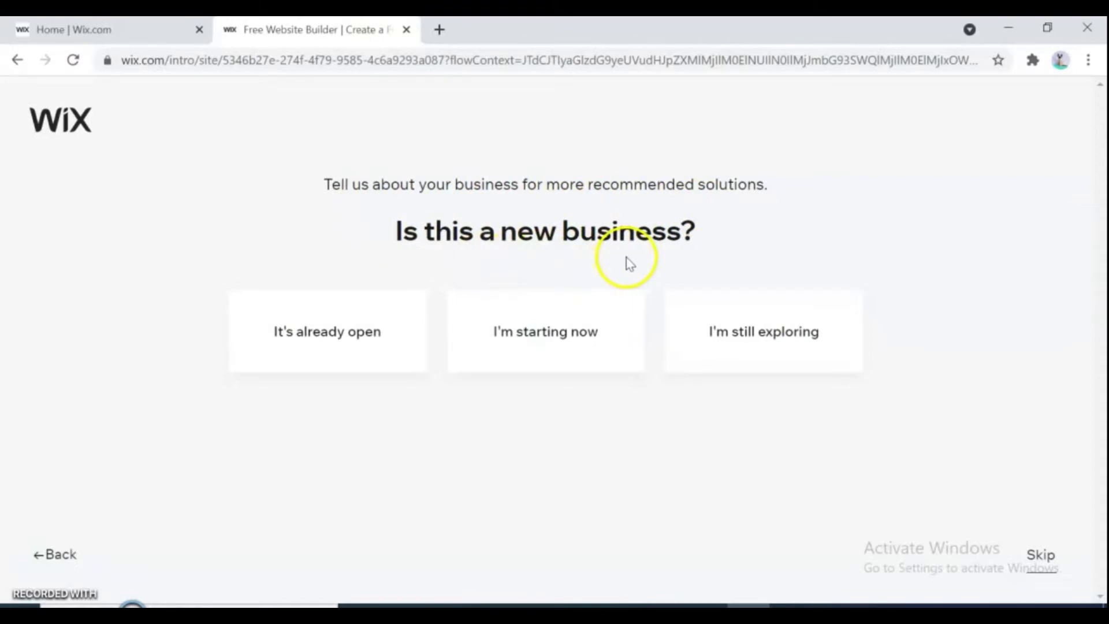
Step: Answer that the business is starting now and reload the setup page to reach the following question
{"action": "left_click", "coordinate": [729, 343]}
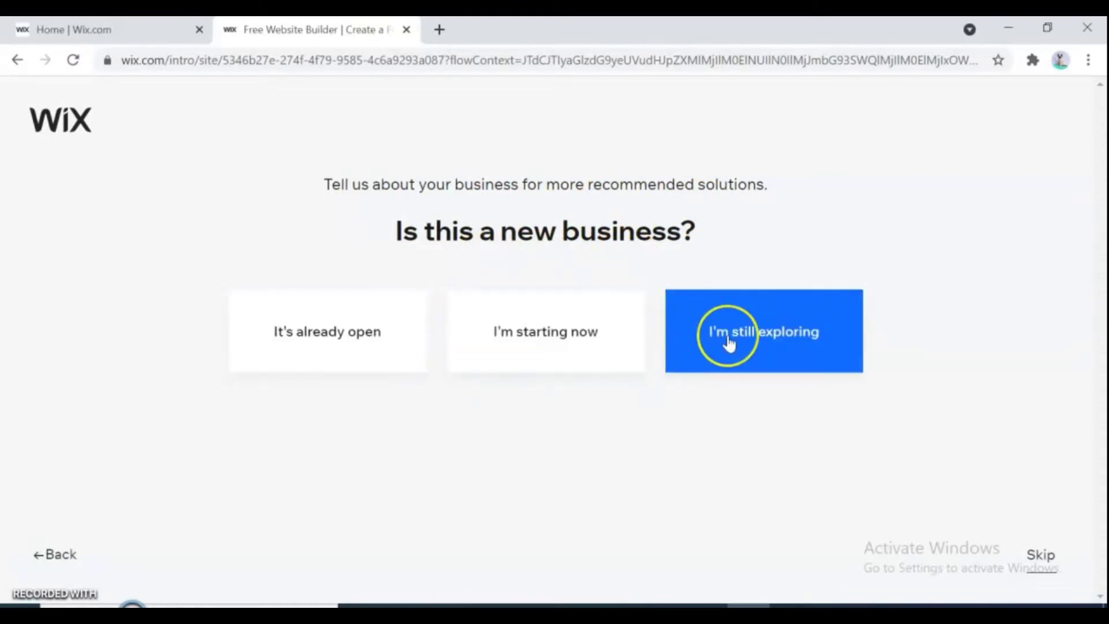
{"action": "left_click", "coordinate": [547, 340]}
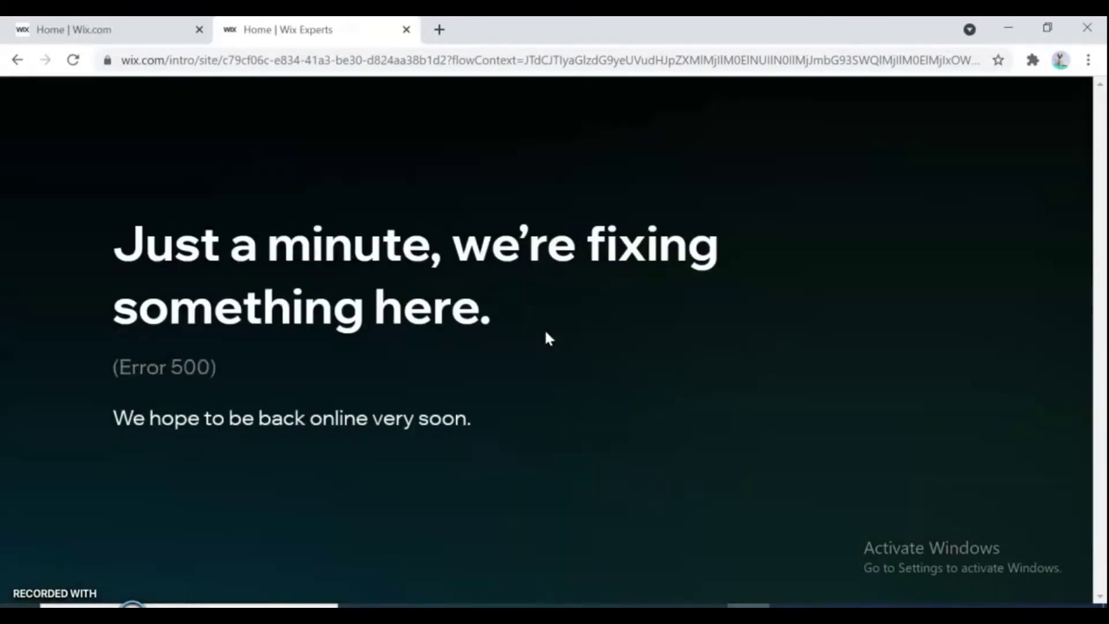
{"action": "left_click", "coordinate": [75, 60]}
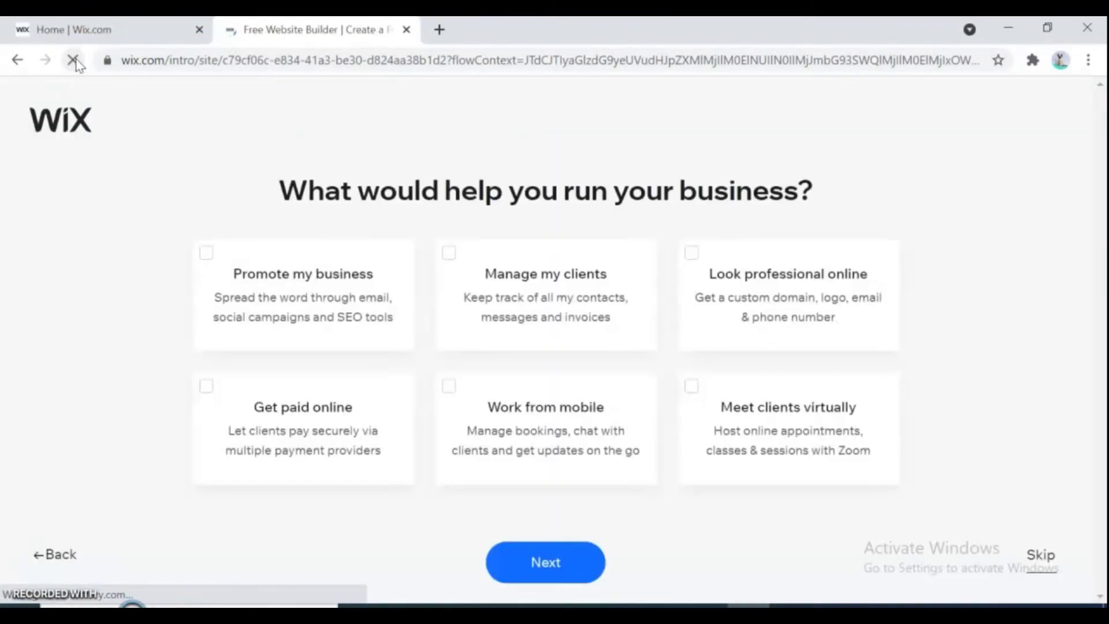
{"action": "left_click", "coordinate": [172, 70]}
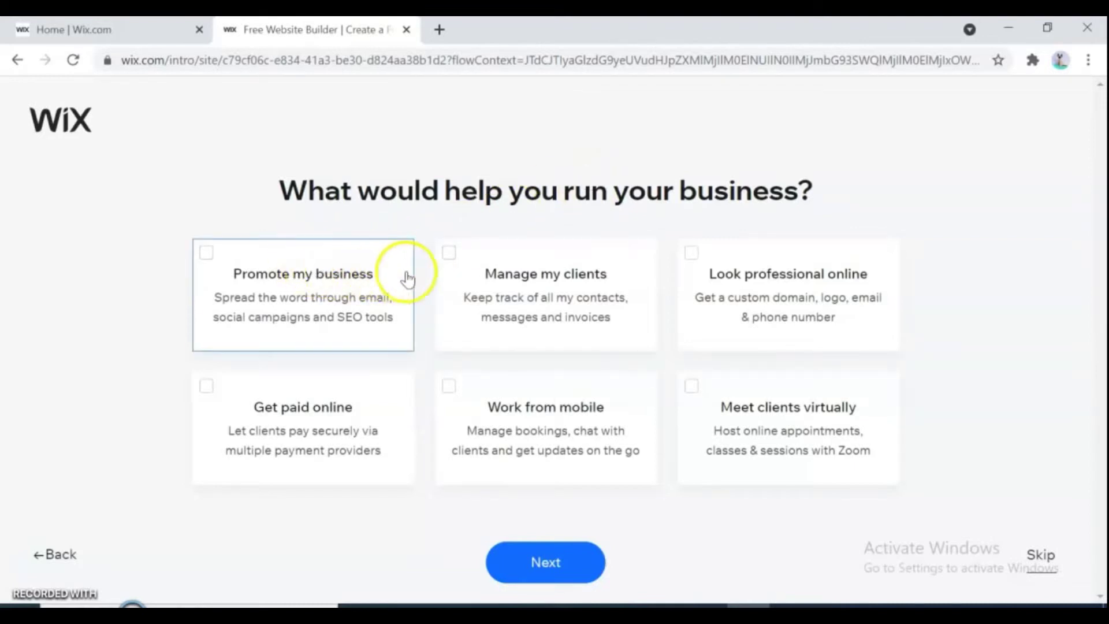
Step: Choose Promote my business, Get paid online and Work from mobile as the business needs and submit them
{"action": "left_click", "coordinate": [216, 255]}
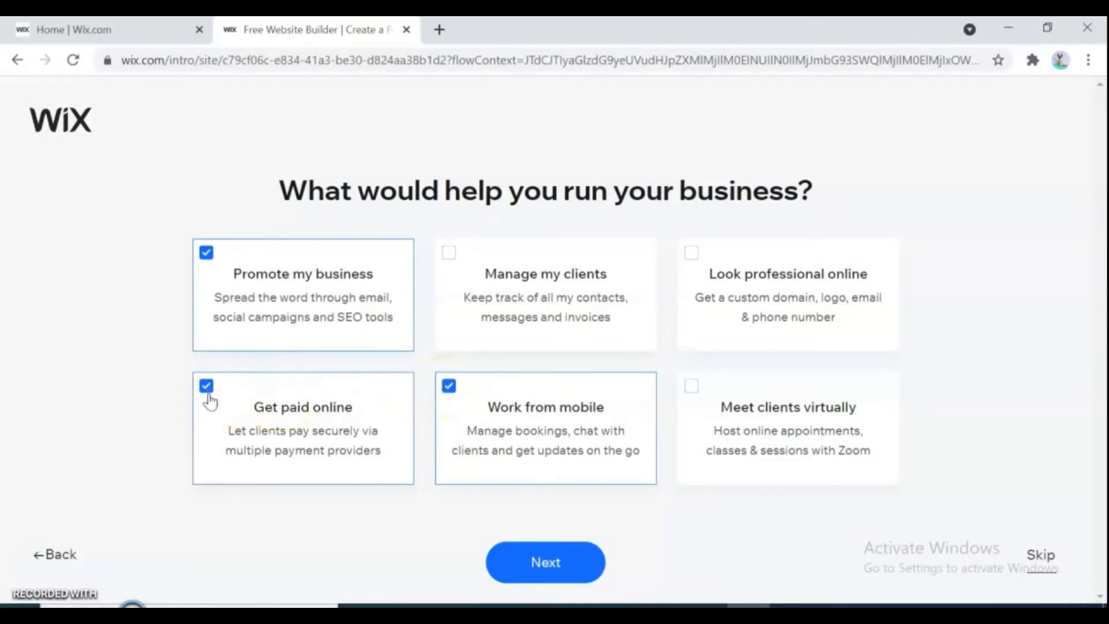
{"action": "left_click", "coordinate": [785, 355]}
{"action": "left_click", "coordinate": [701, 271]}
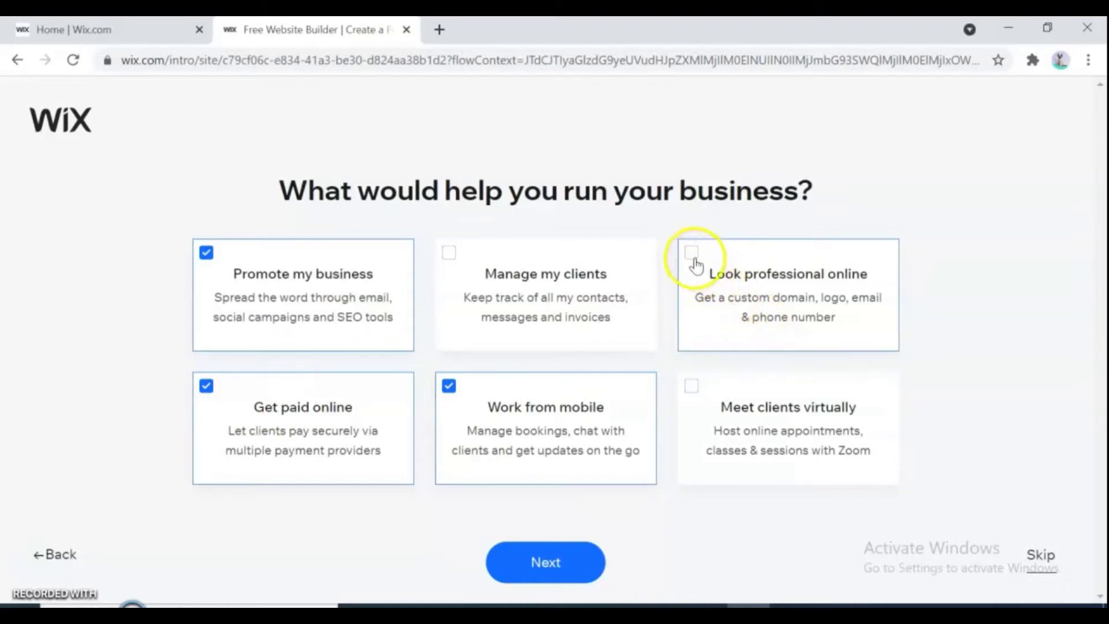
{"action": "left_click", "coordinate": [547, 563]}
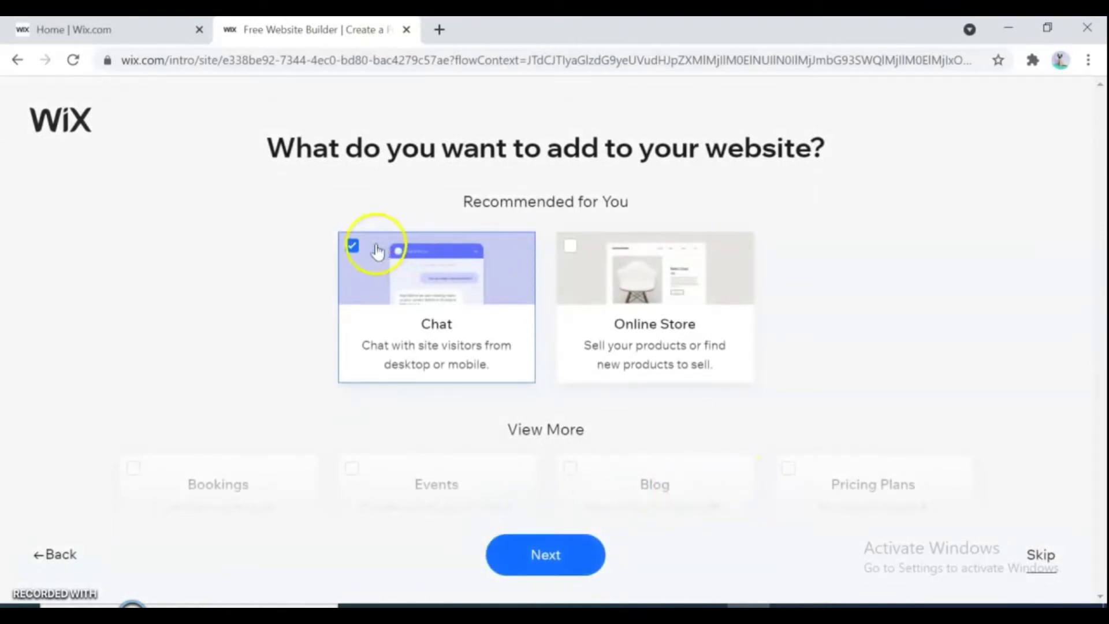
Step: Remove Chat from the website additions and choose to create the site with the Editor from a template
{"action": "left_click", "coordinate": [353, 246]}
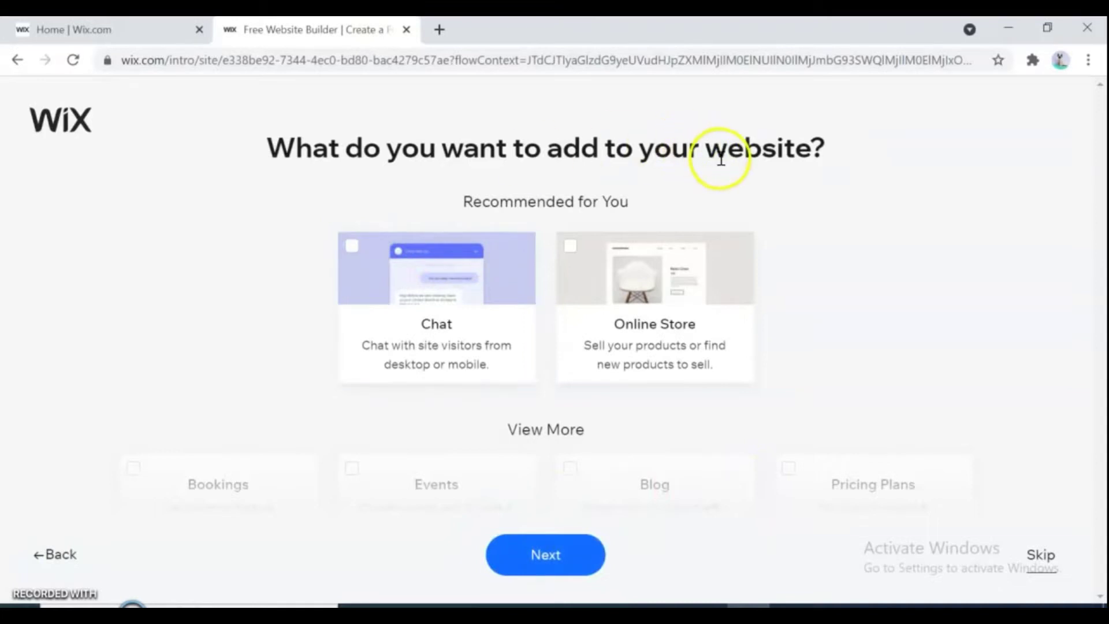
{"action": "left_click", "coordinate": [563, 569]}
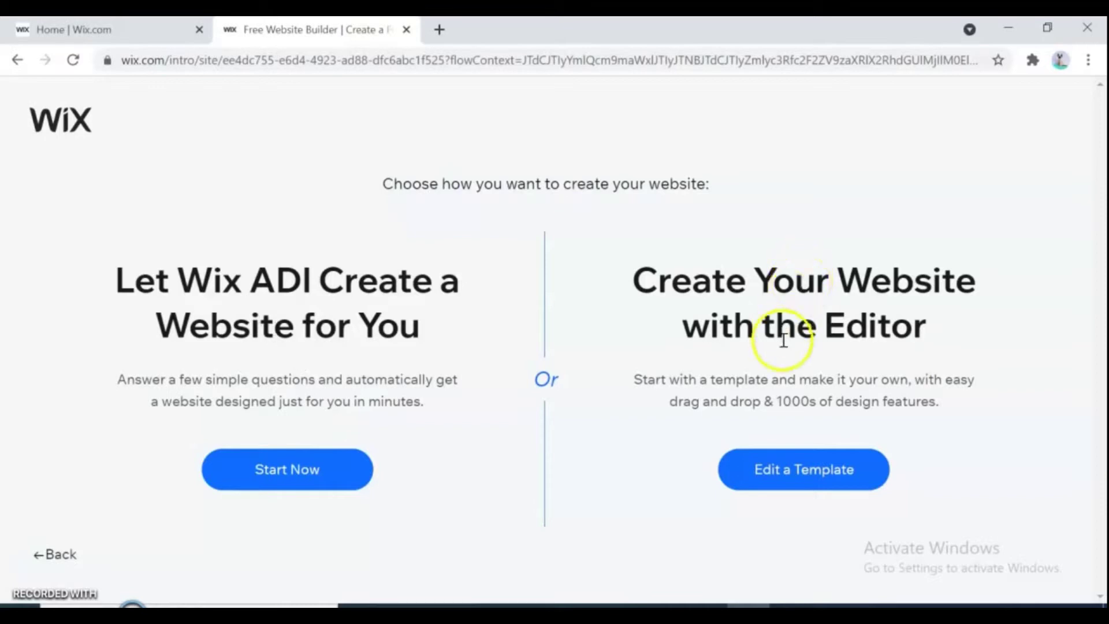
{"action": "left_click", "coordinate": [811, 480]}
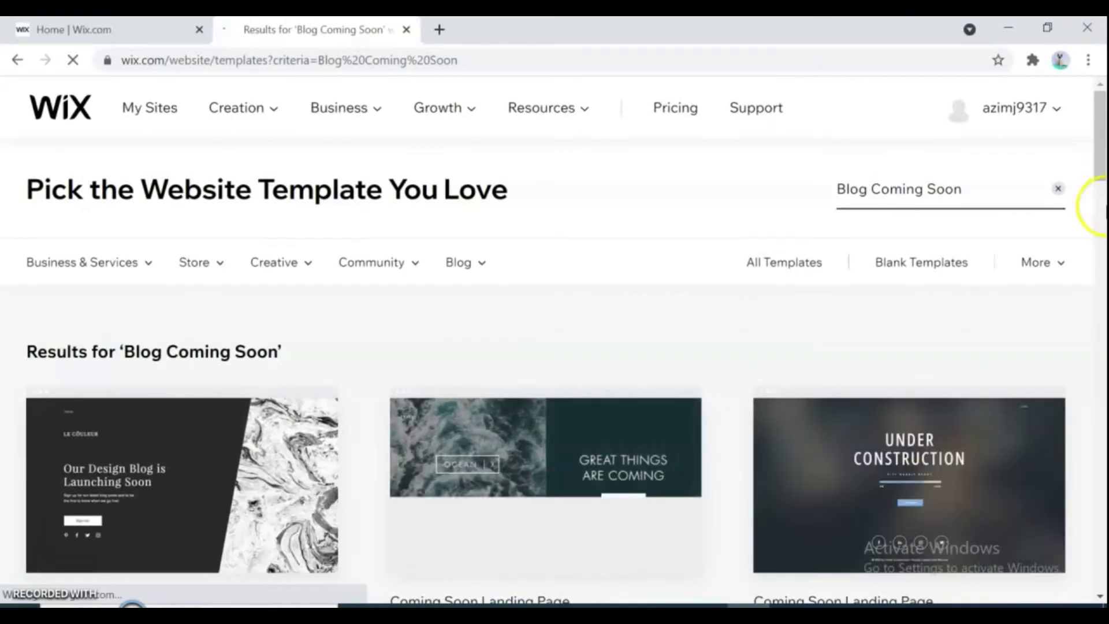
Step: Look through the Blog Coming Soon templates and change the template search to Blog Car
{"action": "left_click_drag", "start_coordinate": [1104, 172], "coordinate": [1100, 350]}
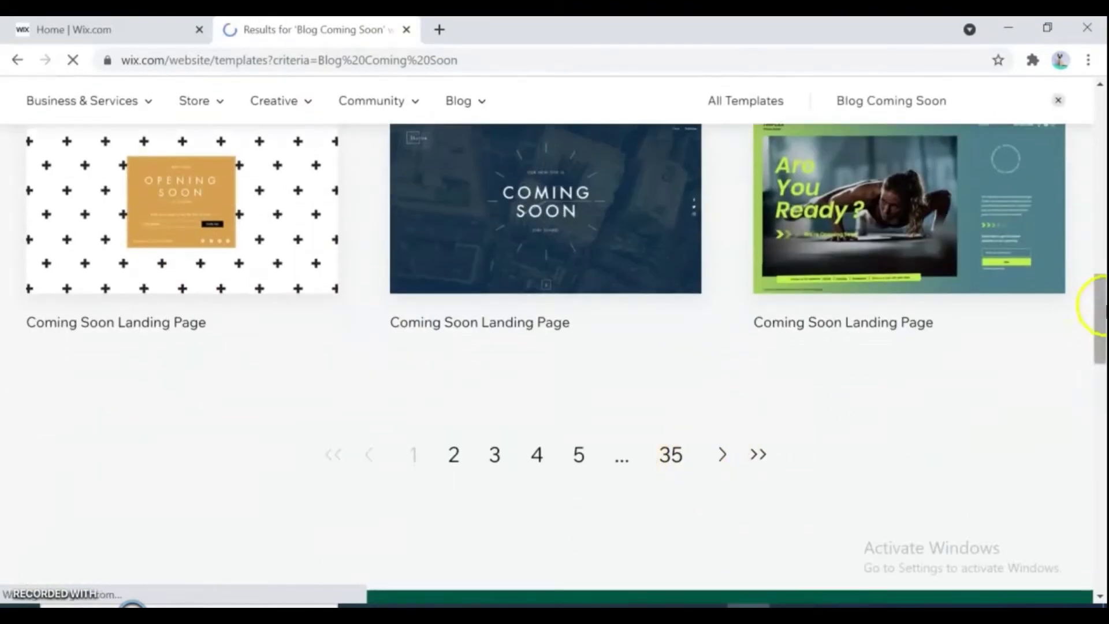
{"action": "left_click_drag", "start_coordinate": [1089, 309], "coordinate": [1091, 118]}
{"action": "left_click", "coordinate": [870, 196]}
{"action": "key", "text": "BackSpace"}
{"action": "key", "text": "BackSpace"}
{"action": "key", "text": "BackSpace"}
{"action": "key", "text": "BackSpace"}
{"action": "key", "text": "BackSpace"}
{"action": "key", "text": "BackSpace"}
{"action": "key", "text": "BackSpace"}
{"action": "key", "text": "BackSpace"}
{"action": "key", "text": "BackSpace"}
{"action": "key", "text": "BackSpace"}
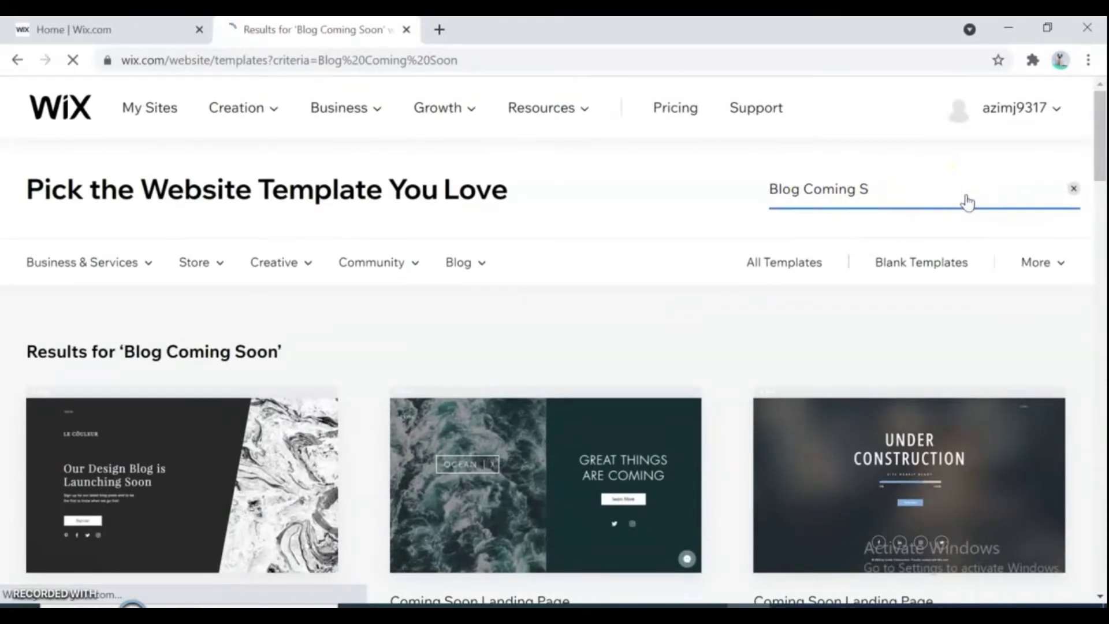
{"action": "type", "text": "ar"}
{"action": "key", "text": "Return"}
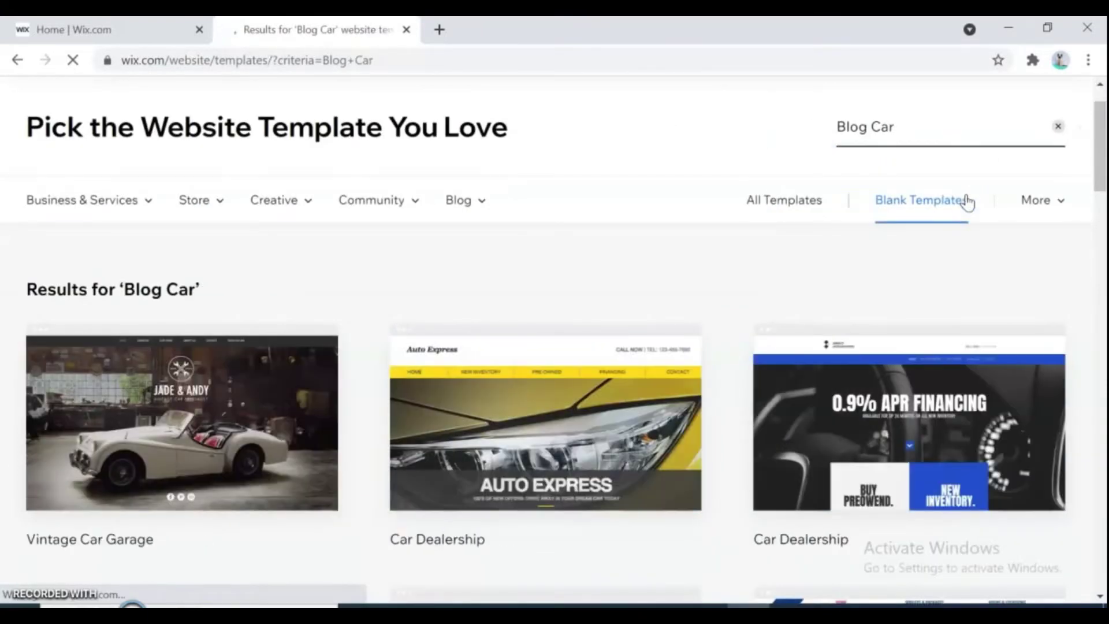
Step: Browse the Blog Car template results through page 5 and return to the first page
{"action": "left_click_drag", "start_coordinate": [1099, 154], "coordinate": [1100, 347]}
{"action": "left_click", "coordinate": [756, 401]}
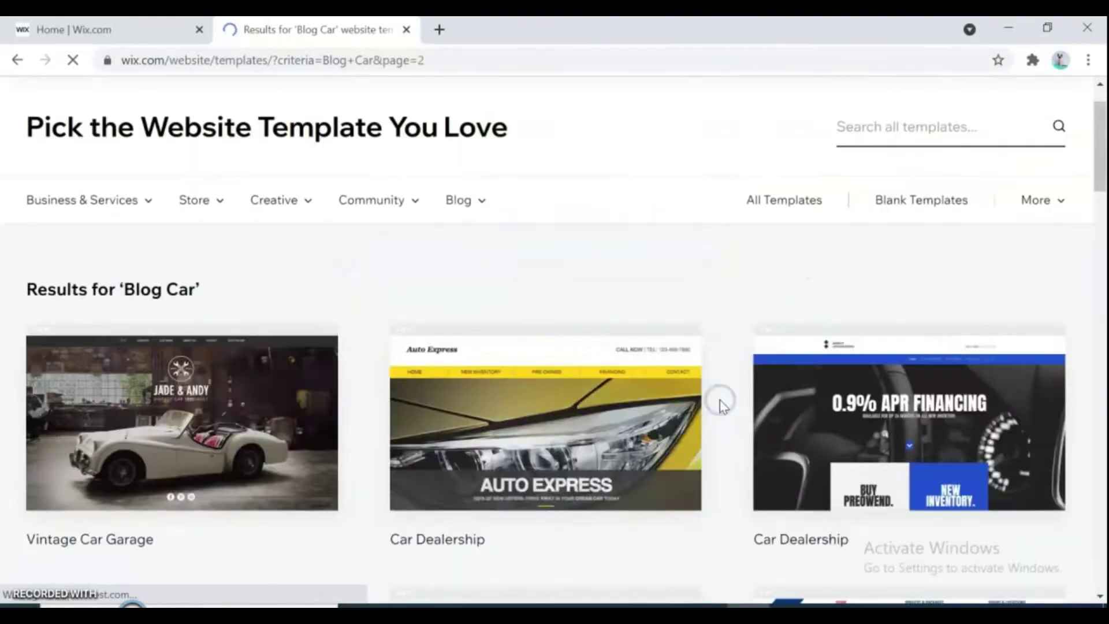
{"action": "left_click_drag", "start_coordinate": [1100, 182], "coordinate": [1102, 347]}
{"action": "left_click", "coordinate": [721, 463]}
{"action": "left_click_drag", "start_coordinate": [1100, 124], "coordinate": [1100, 320]}
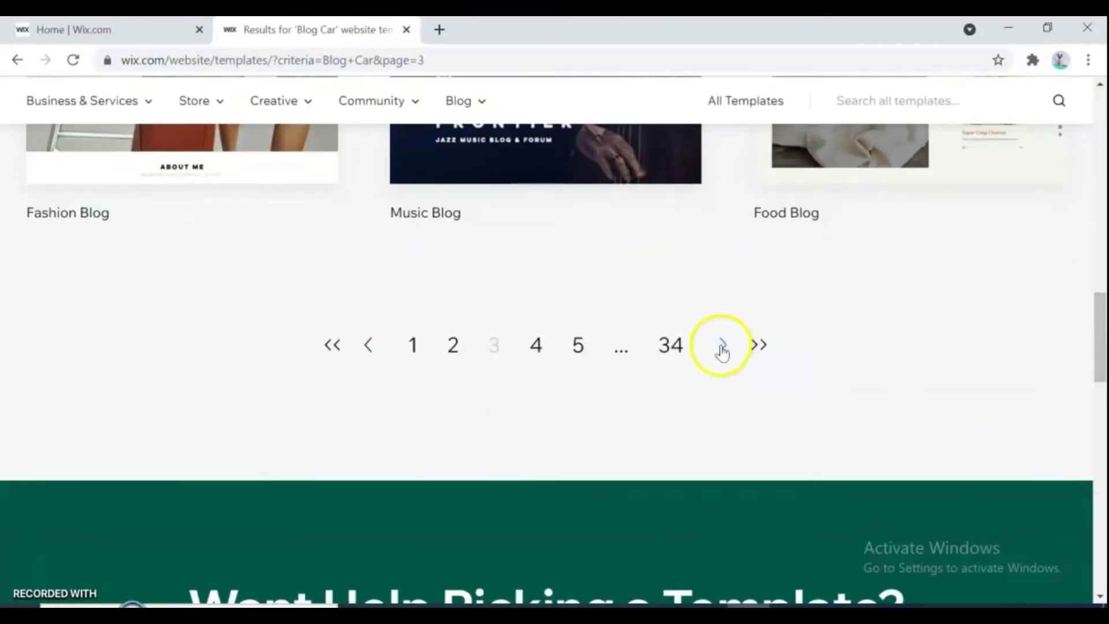
{"action": "left_click", "coordinate": [722, 350]}
{"action": "left_click_drag", "start_coordinate": [1097, 169], "coordinate": [1100, 320]}
{"action": "left_click", "coordinate": [721, 470]}
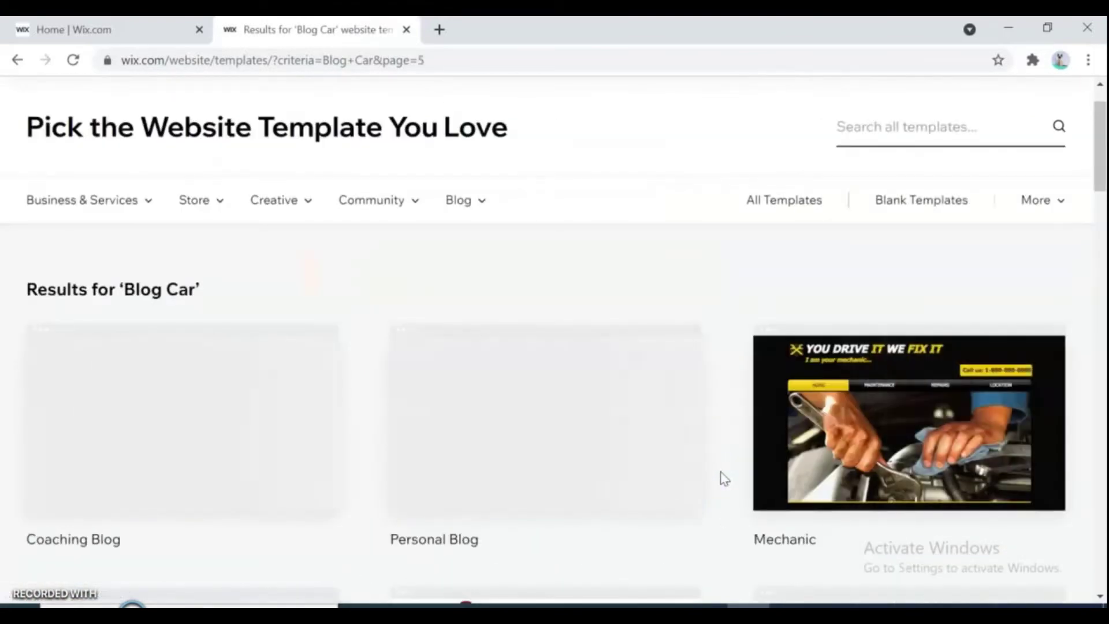
{"action": "left_click_drag", "start_coordinate": [1100, 168], "coordinate": [1074, 119]}
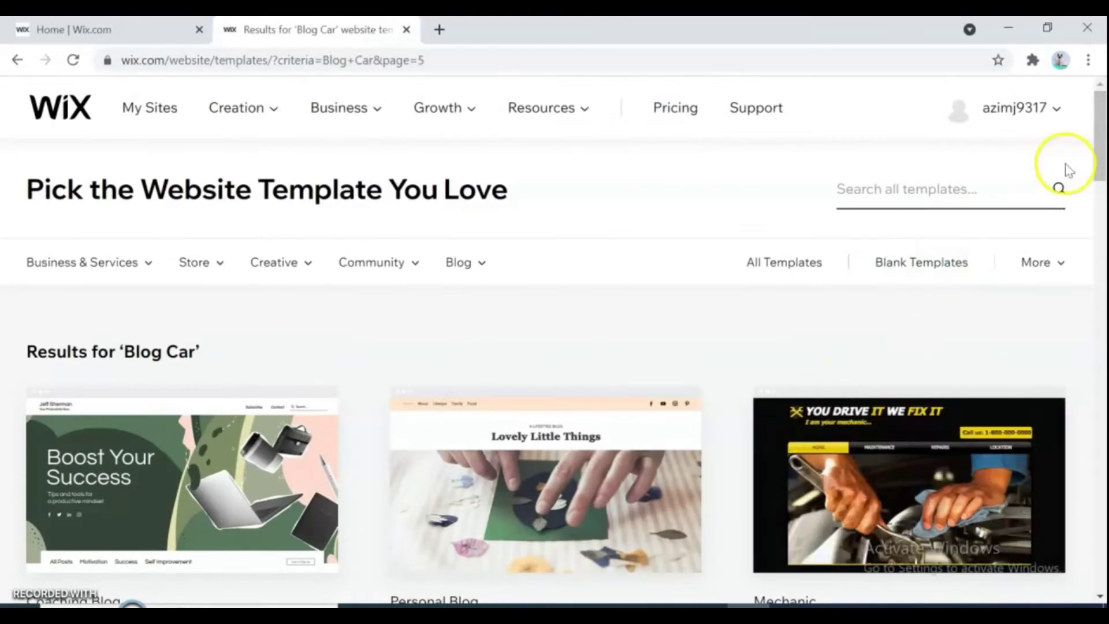
{"action": "scroll", "coordinate": [918, 283], "scroll_direction": "down", "scroll_amount": 20}
{"action": "left_click", "coordinate": [329, 181]}
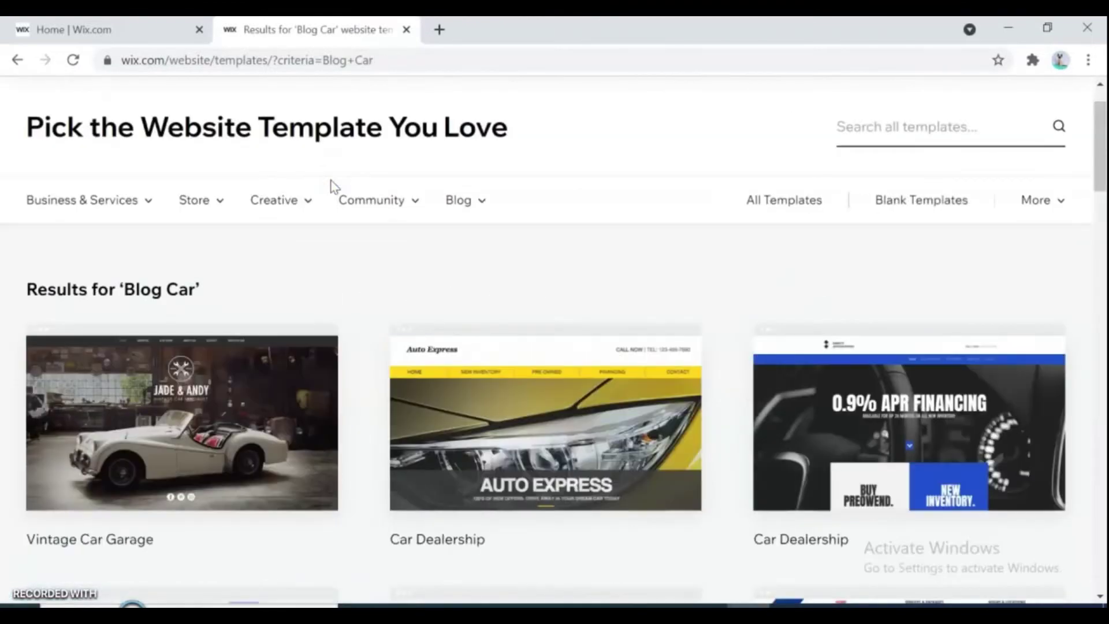
Step: Preview the Spot On Car Wash template, close the preview and browse further templates on the first results page
{"action": "left_click_drag", "start_coordinate": [1100, 160], "coordinate": [1102, 230]}
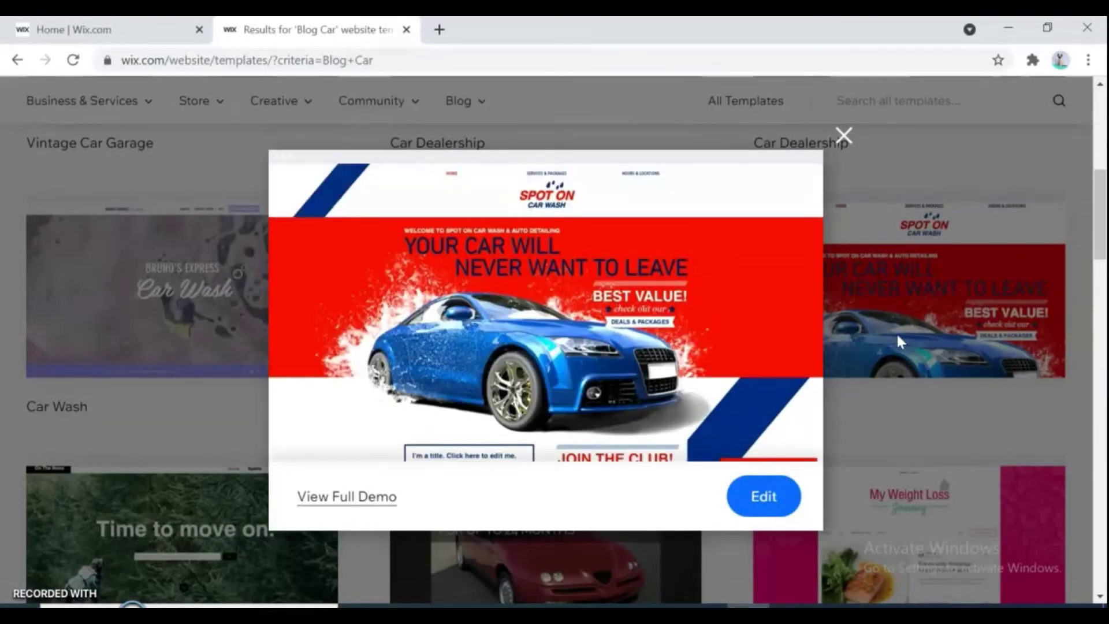
{"action": "left_click", "coordinate": [843, 135]}
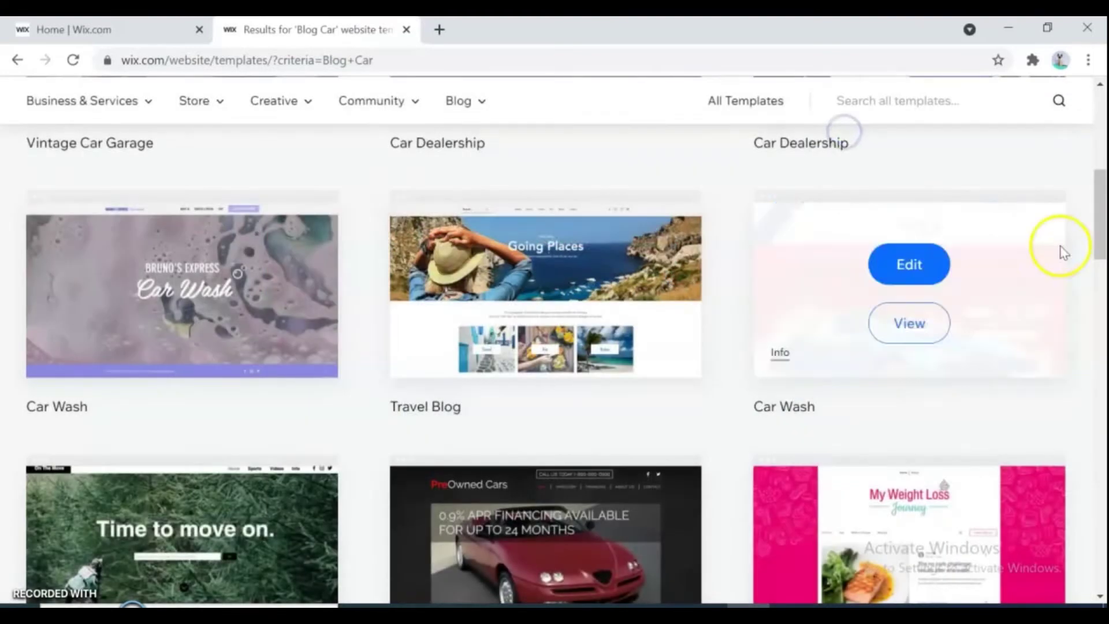
{"action": "scroll", "coordinate": [755, 404], "scroll_direction": "down", "scroll_amount": 3}
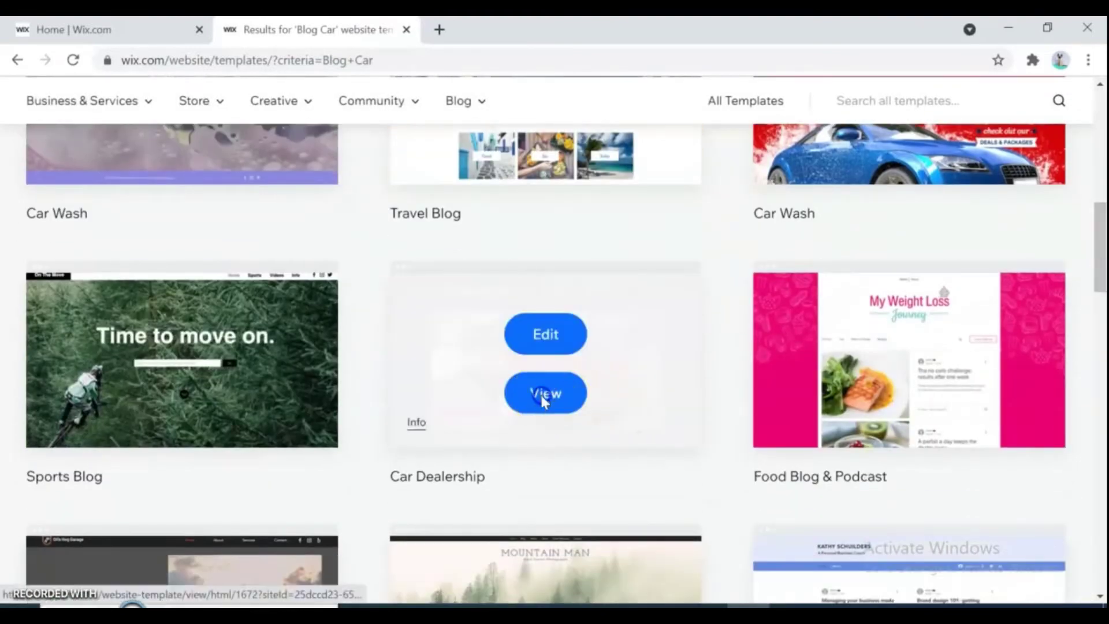
Step: Preview the Car Dealership template from the Blog Car results
{"action": "left_click", "coordinate": [541, 392]}
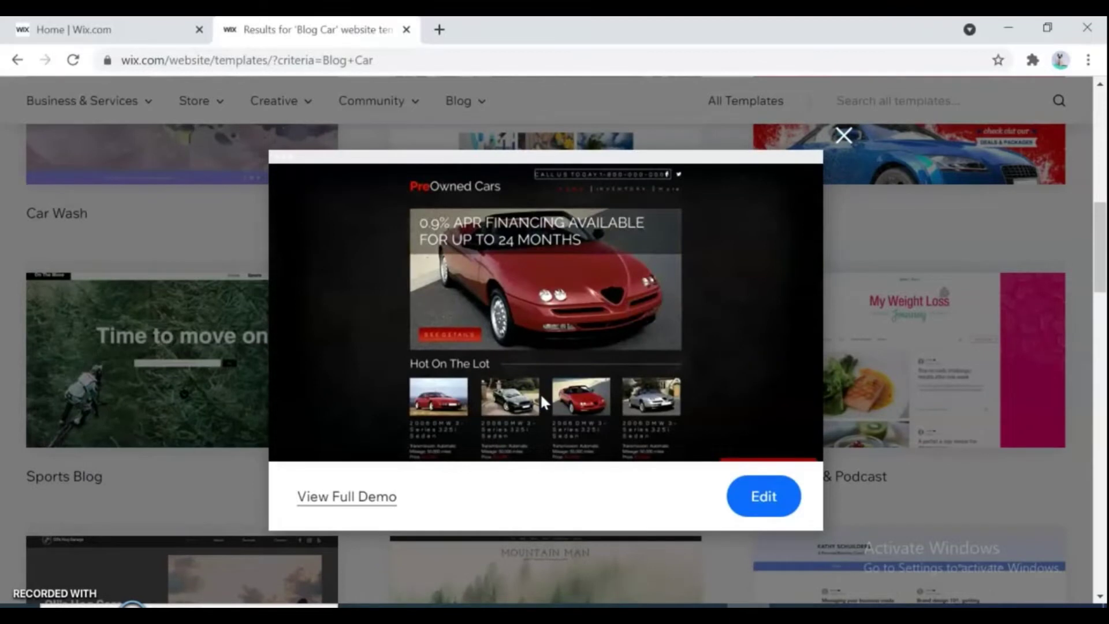
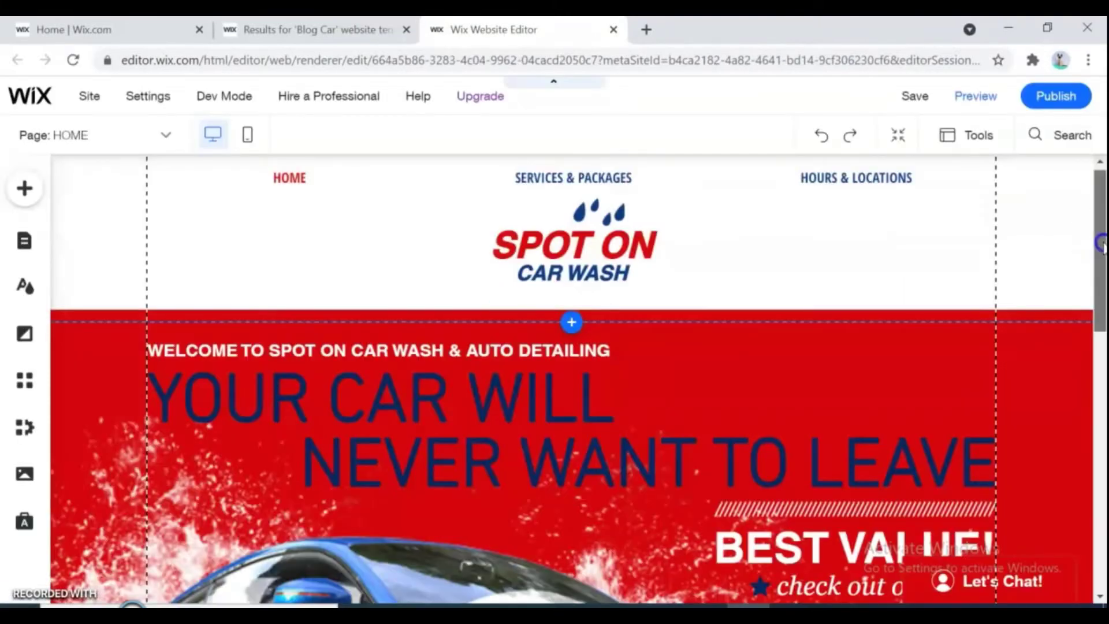
Step: Look over the Spot On Car Wash home page in the desktop and mobile layouts and return to the desktop layout
{"action": "left_click_drag", "start_coordinate": [1097, 250], "coordinate": [1100, 485]}
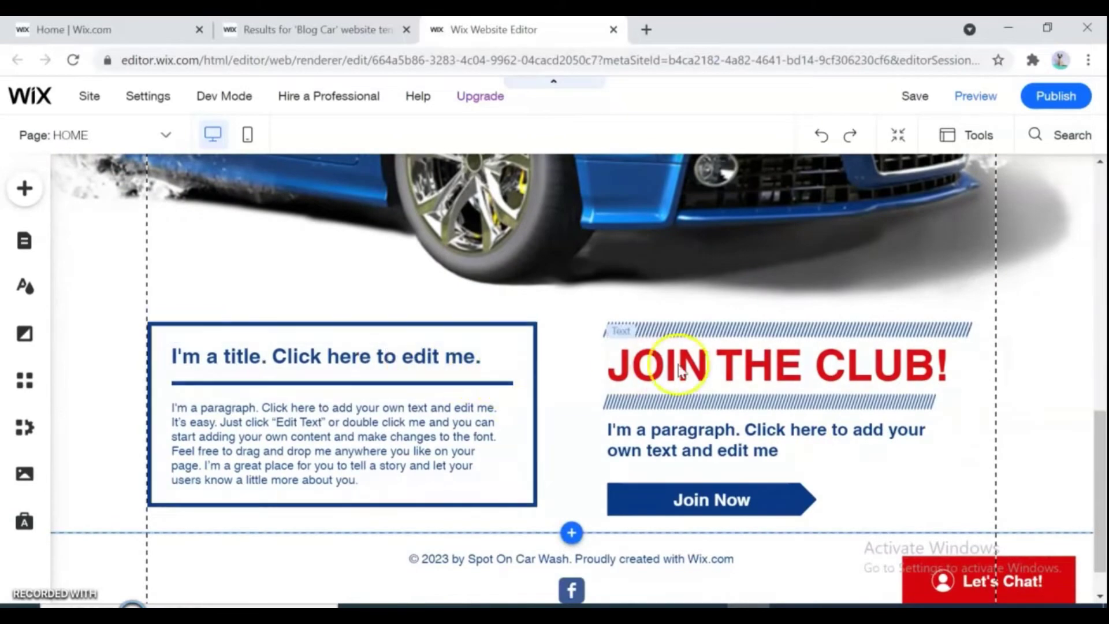
{"action": "left_click_drag", "start_coordinate": [1096, 427], "coordinate": [1092, 507]}
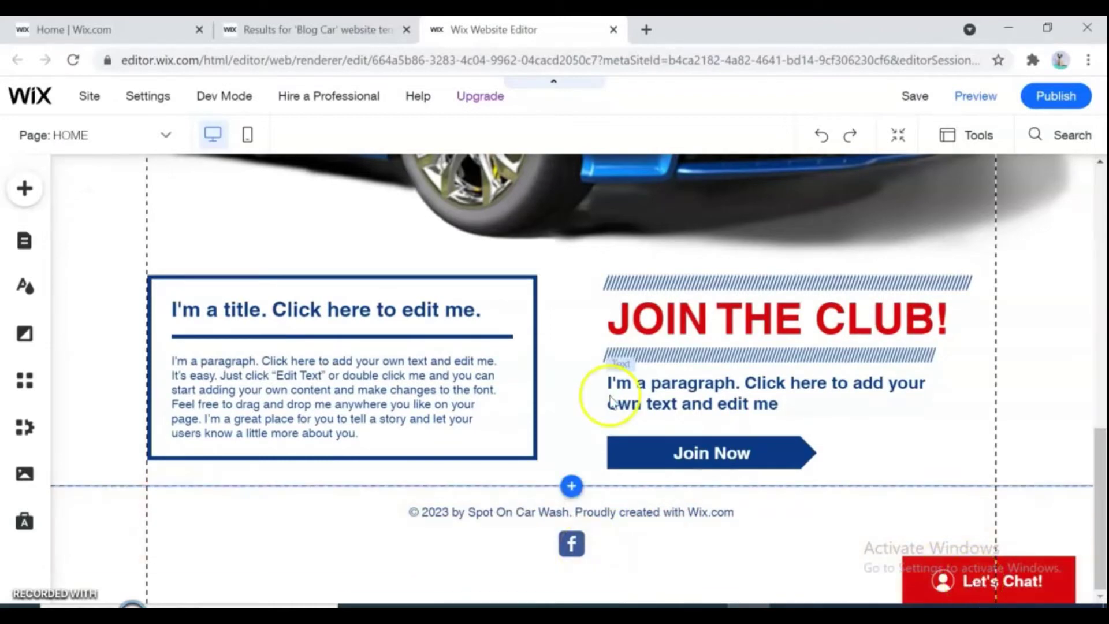
{"action": "left_click", "coordinate": [247, 139]}
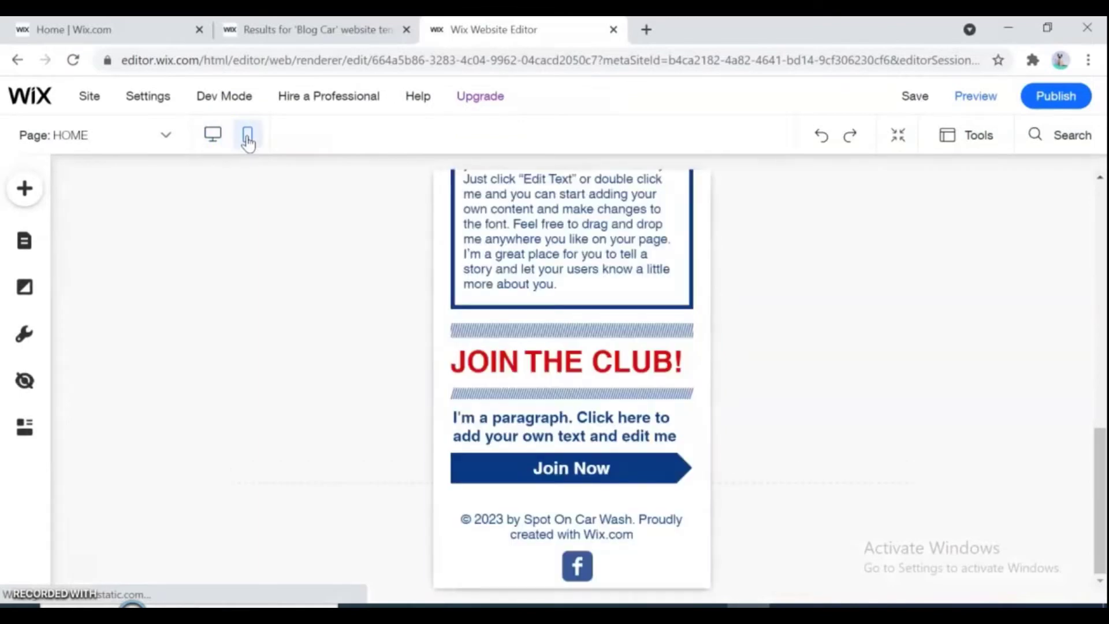
{"action": "left_click_drag", "start_coordinate": [1101, 502], "coordinate": [1101, 196]}
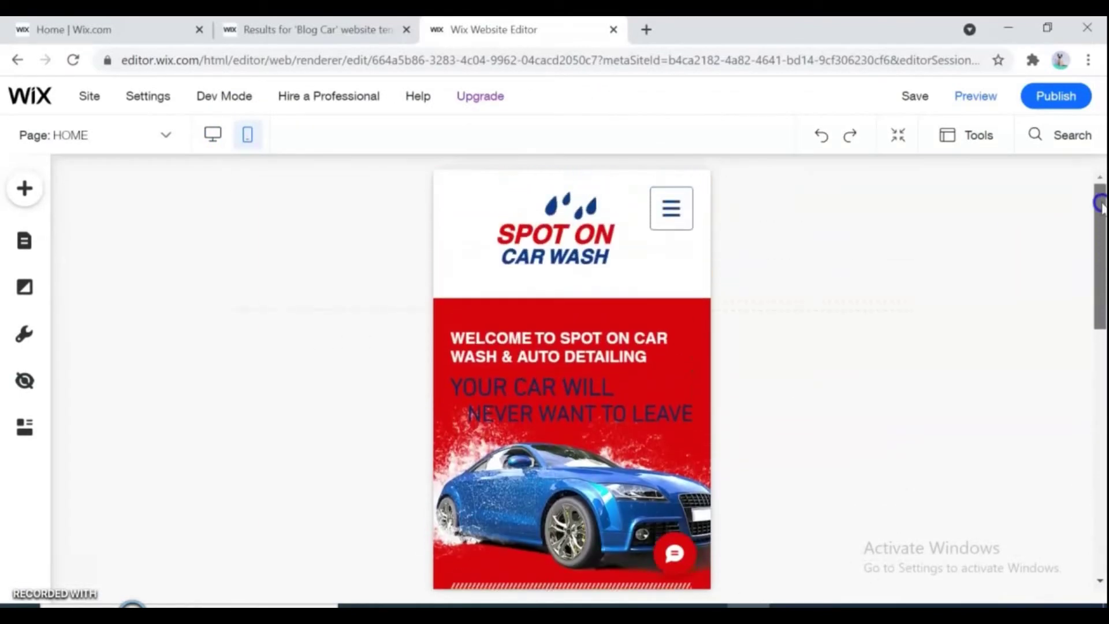
{"action": "left_click", "coordinate": [211, 136]}
Step: Look through the SERVICES & PACKAGES and HOURS & LOCATIONS pages and return to the HOME page
{"action": "left_click", "coordinate": [74, 146]}
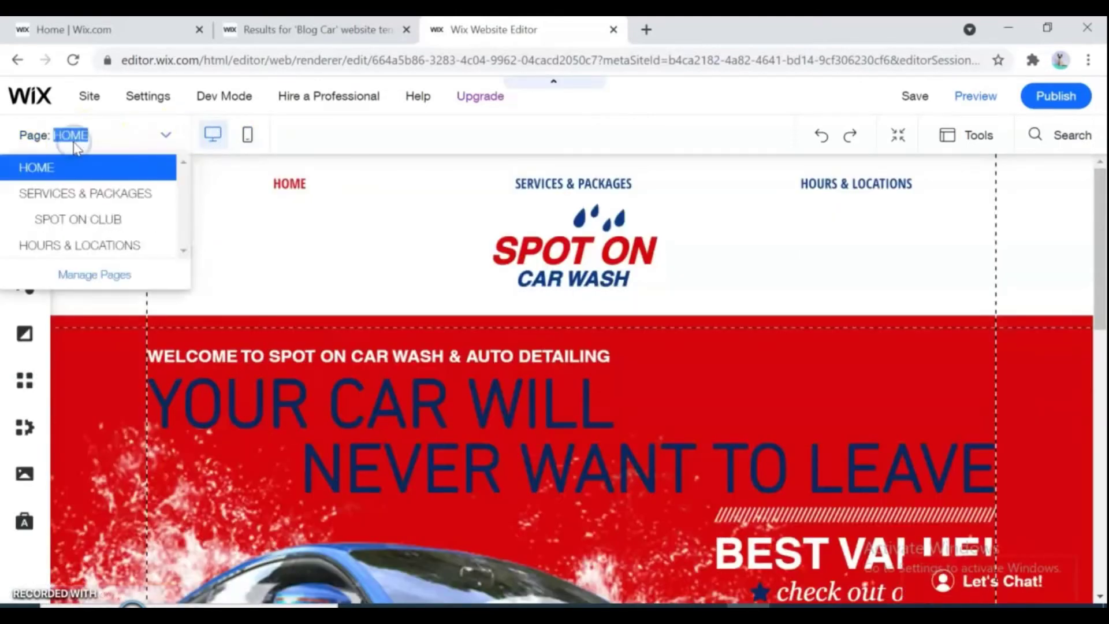
{"action": "left_click", "coordinate": [91, 192]}
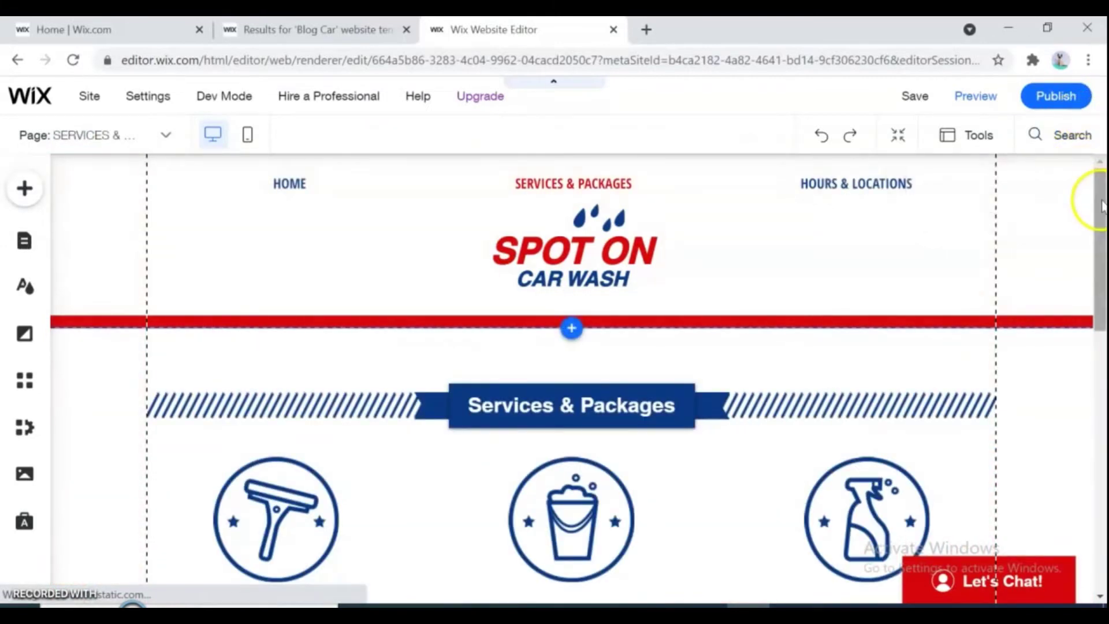
{"action": "left_click_drag", "start_coordinate": [1100, 201], "coordinate": [1099, 484]}
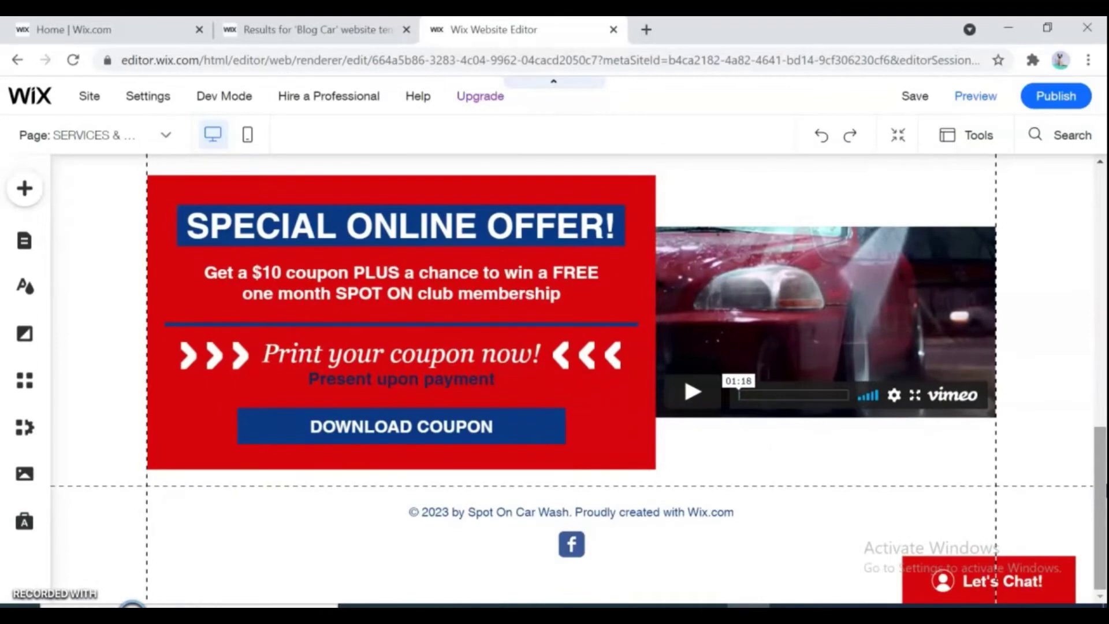
{"action": "left_click", "coordinate": [100, 133]}
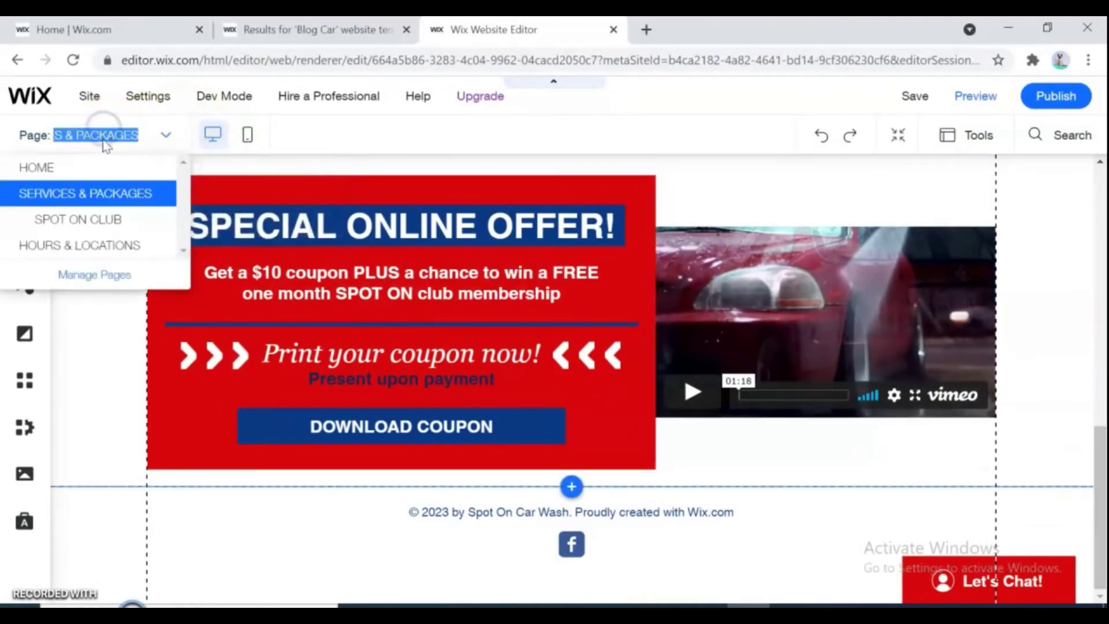
{"action": "left_click", "coordinate": [107, 246]}
{"action": "left_click_drag", "start_coordinate": [1103, 399], "coordinate": [1097, 162]}
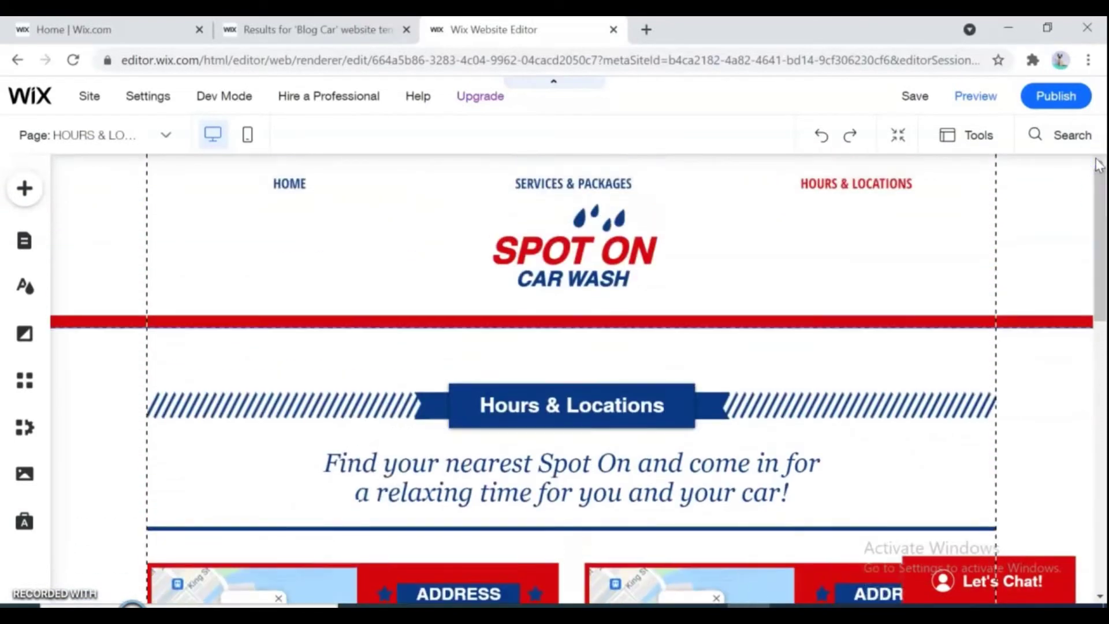
{"action": "left_click", "coordinate": [88, 135]}
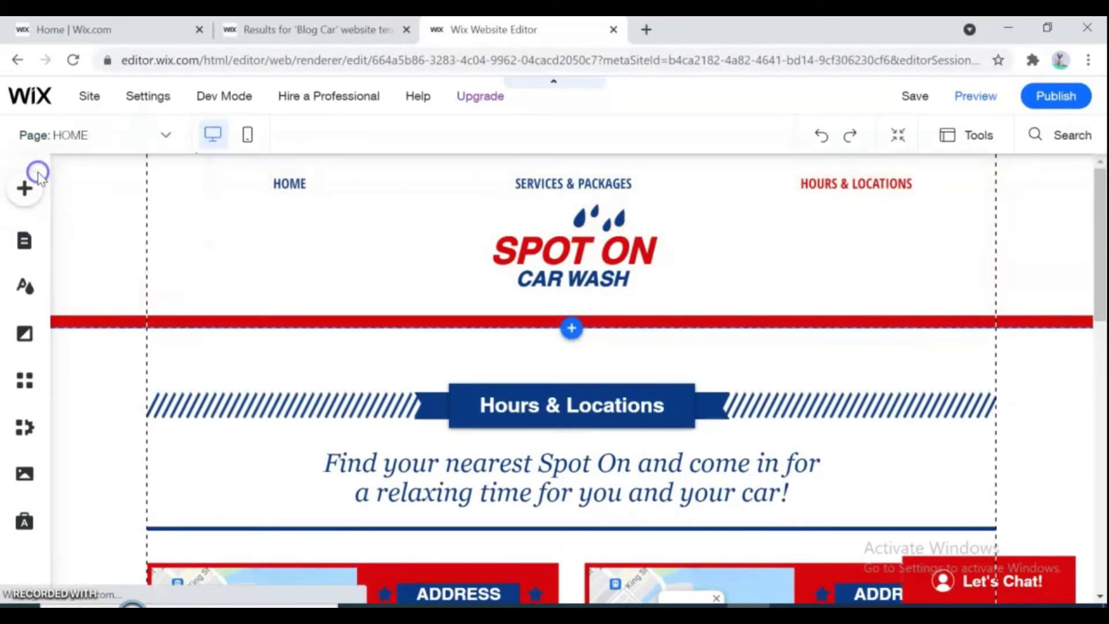
{"action": "left_click", "coordinate": [36, 168]}
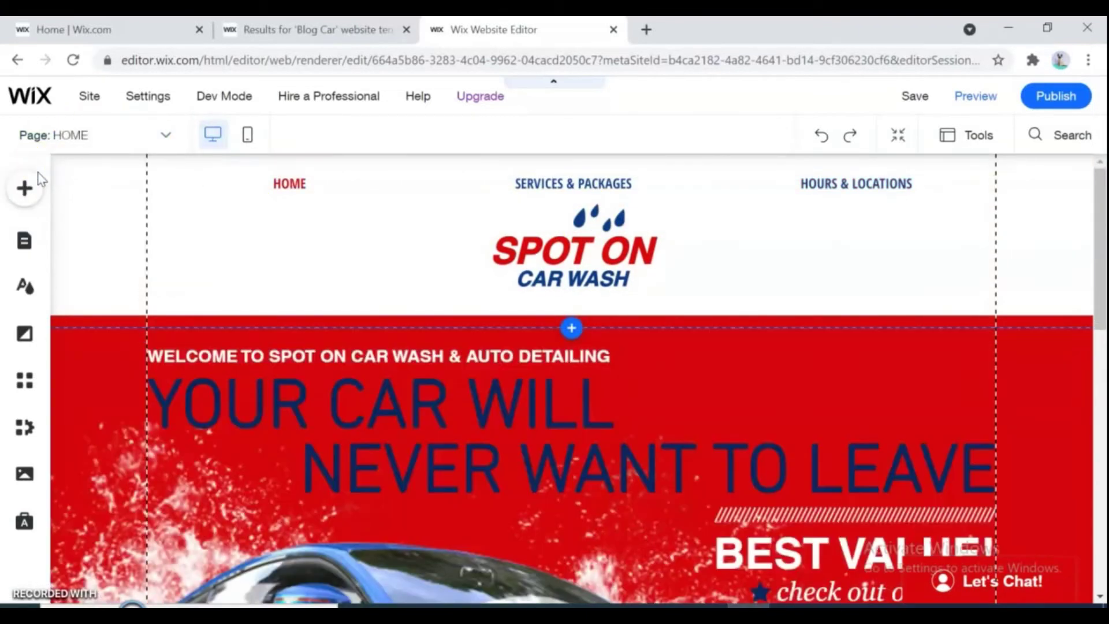
Step: Open the "NEVER WANT TO LEAVE" headline for editing, try the Heading 2 theme and set it to Heading 3
{"action": "left_click_drag", "start_coordinate": [1100, 247], "coordinate": [1101, 303]}
{"action": "left_click", "coordinate": [450, 334]}
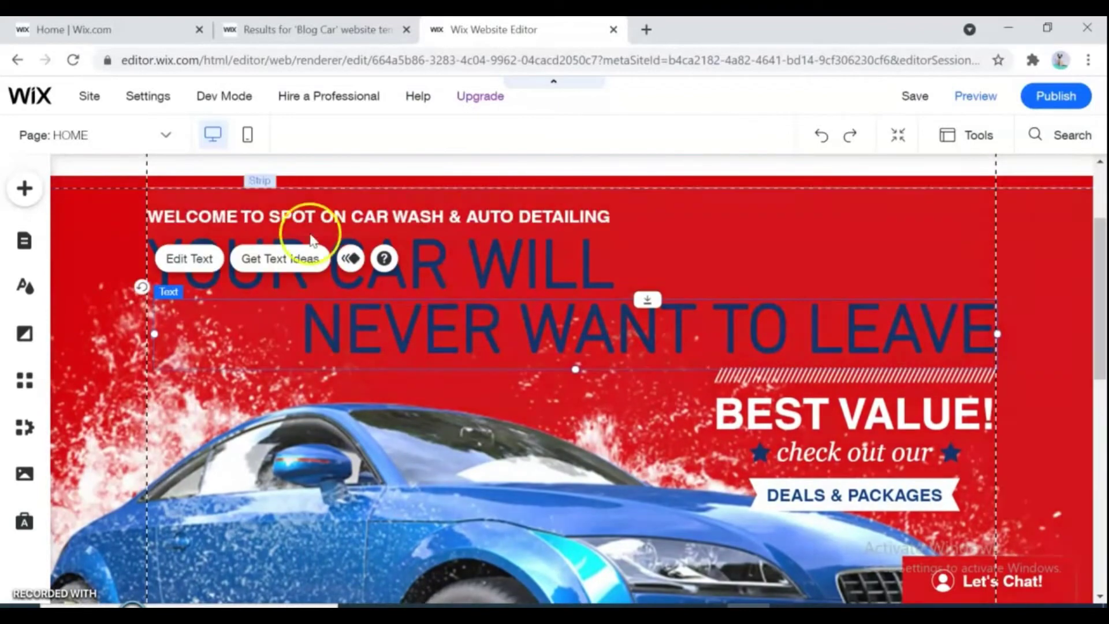
{"action": "left_click", "coordinate": [195, 258]}
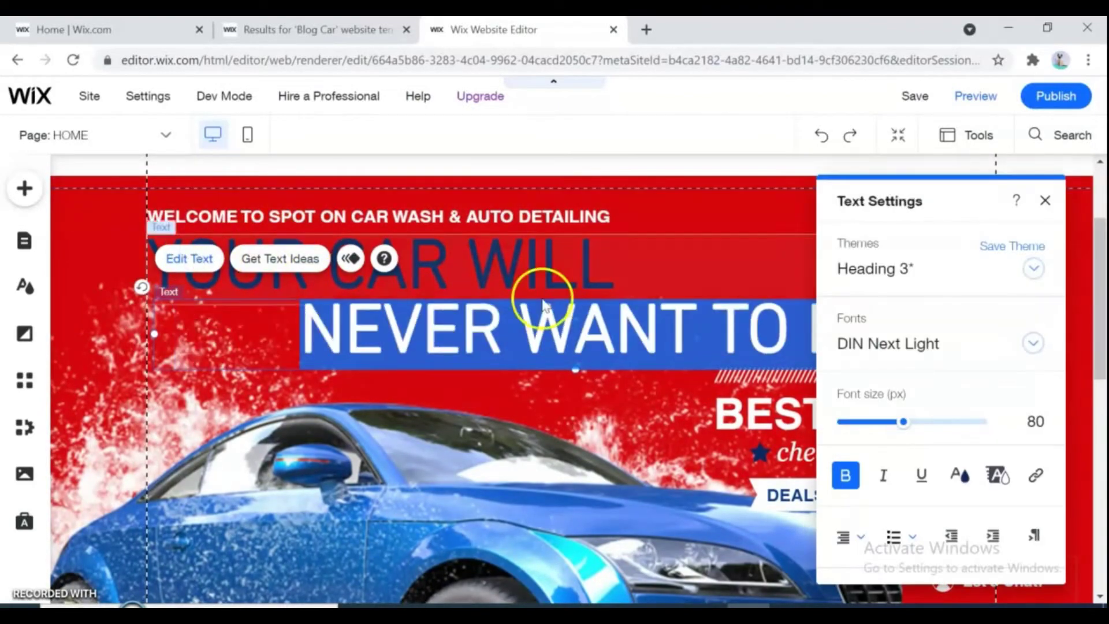
{"action": "left_click_drag", "start_coordinate": [1101, 329], "coordinate": [1101, 360]}
{"action": "left_click", "coordinate": [1026, 274]}
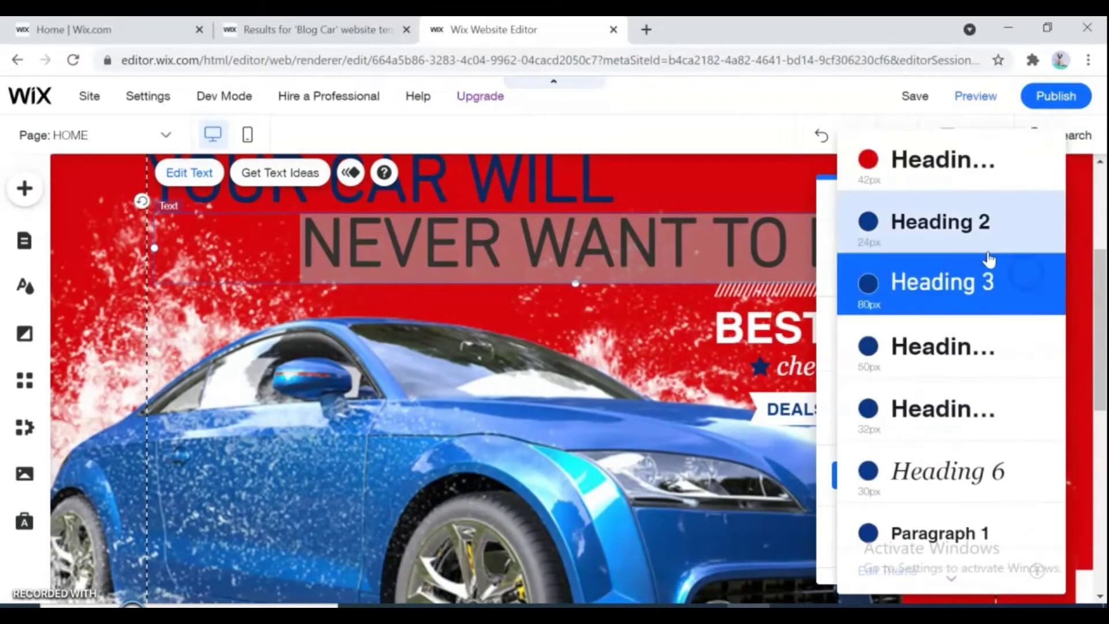
{"action": "left_click", "coordinate": [960, 224]}
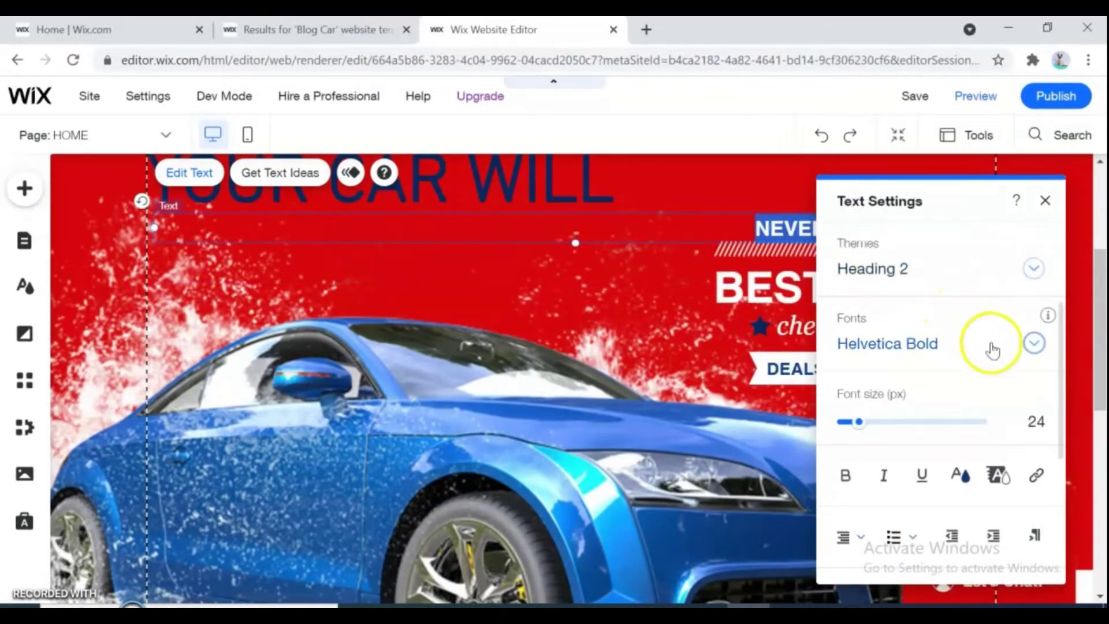
{"action": "left_click", "coordinate": [1033, 269]}
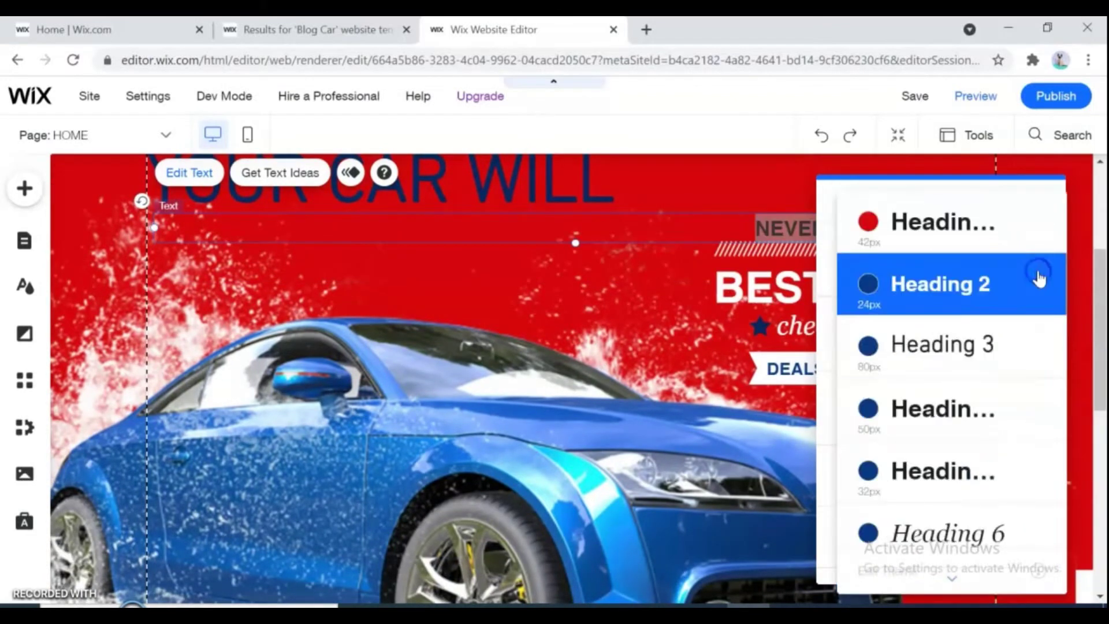
{"action": "left_click", "coordinate": [954, 346]}
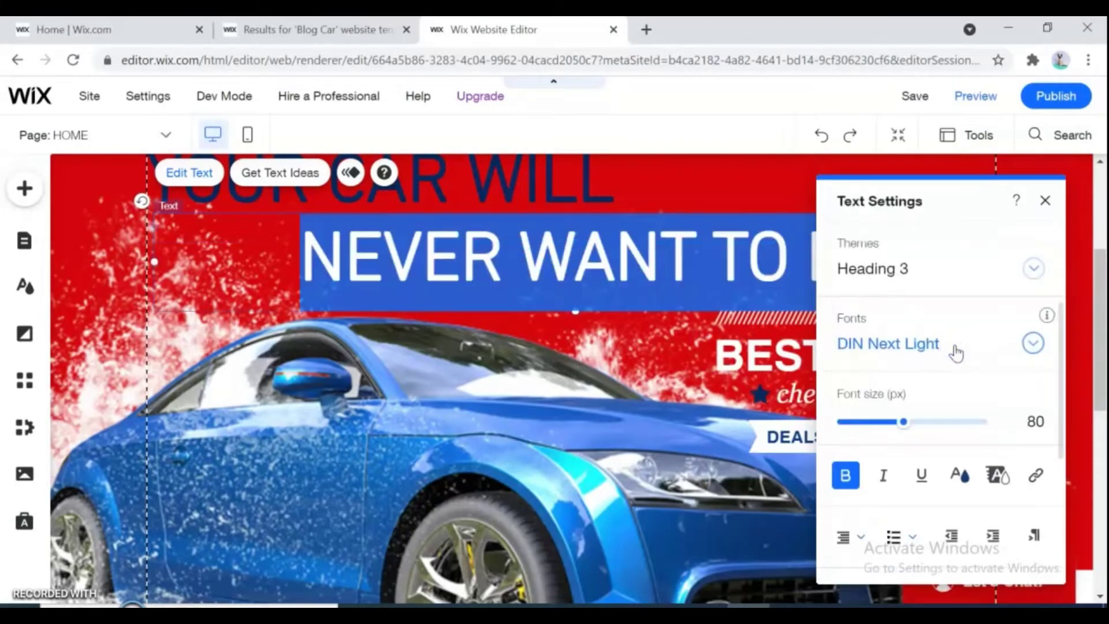
Step: Color the "NEVER WANT TO LEAVE" headline yellow #FFDC19 and close its text settings
{"action": "left_click", "coordinate": [959, 475]}
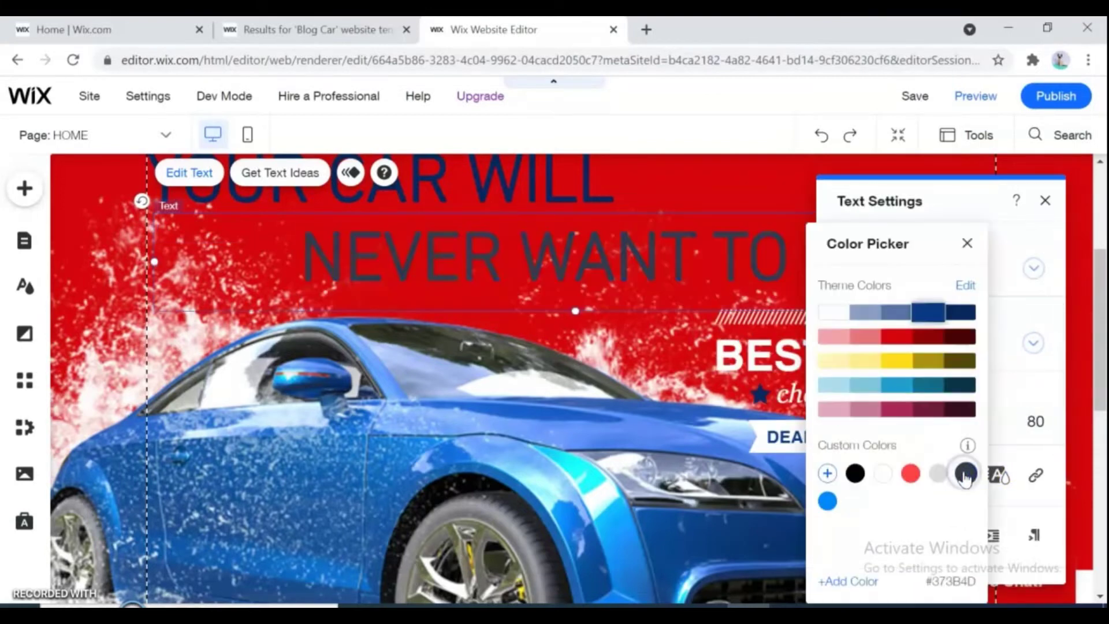
{"action": "left_click", "coordinate": [898, 361]}
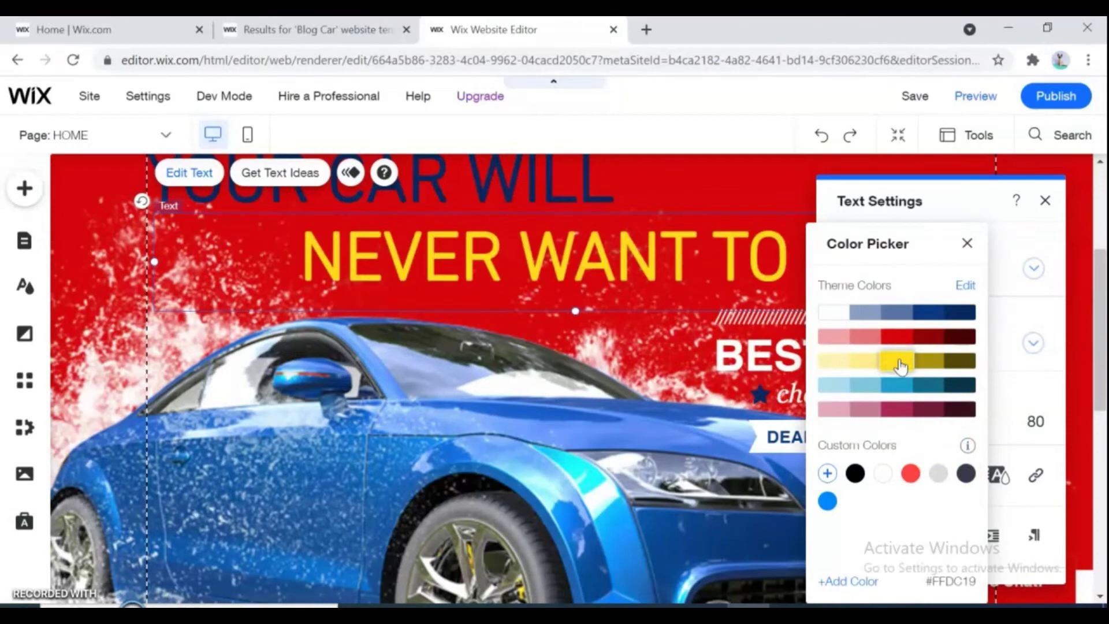
{"action": "left_click", "coordinate": [965, 243]}
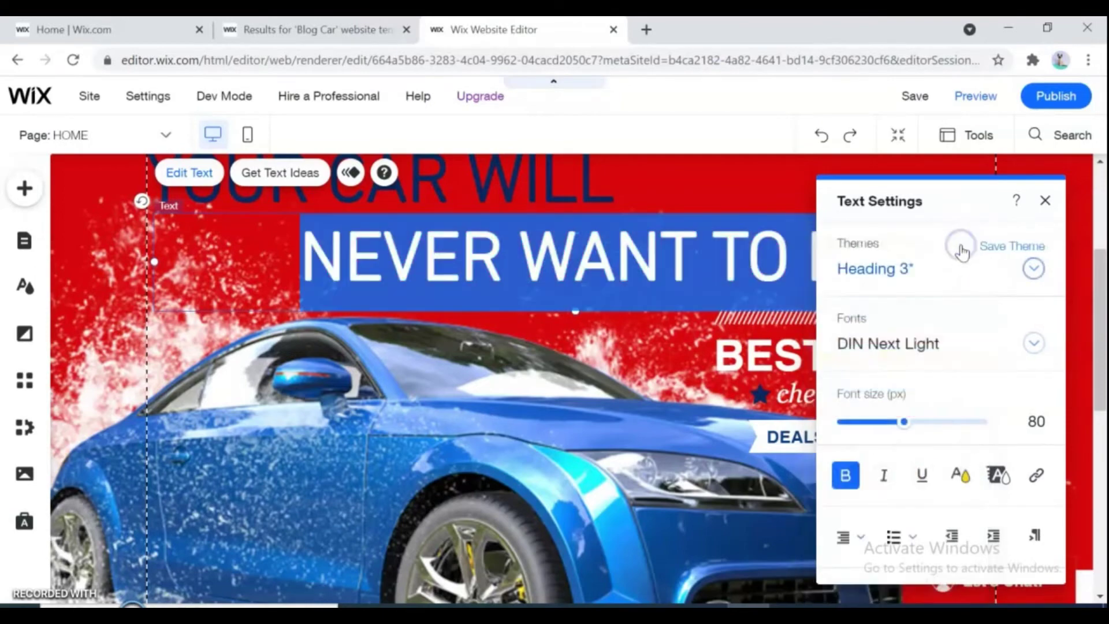
{"action": "left_click", "coordinate": [1042, 202]}
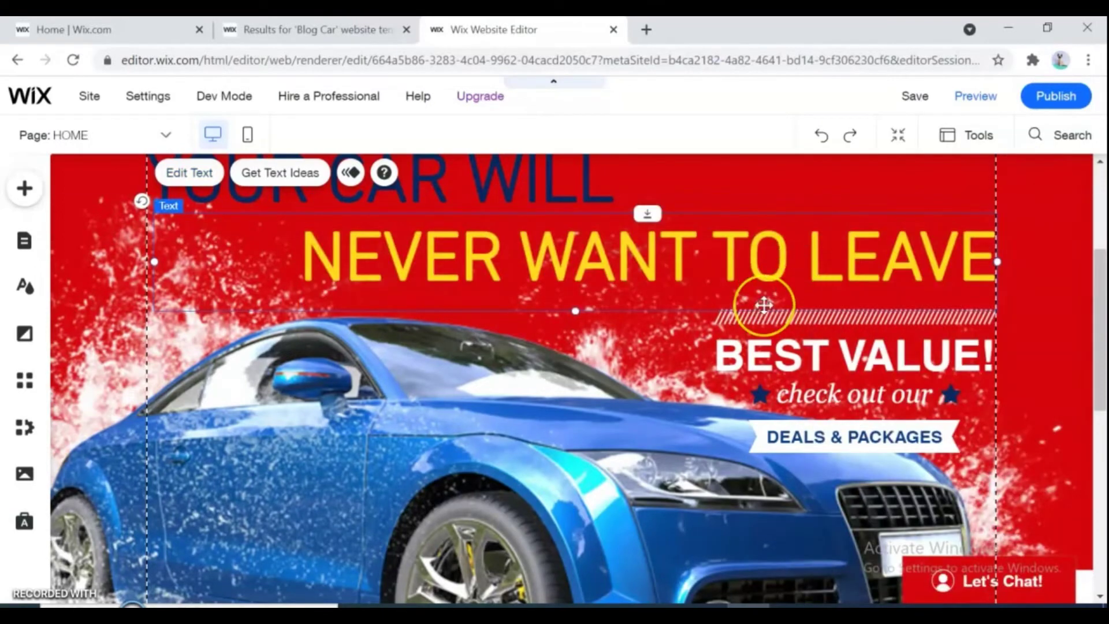
Step: Slightly reduce the height of the striped image above "BEST VALUE!" from its upper edge
{"action": "left_click", "coordinate": [790, 319]}
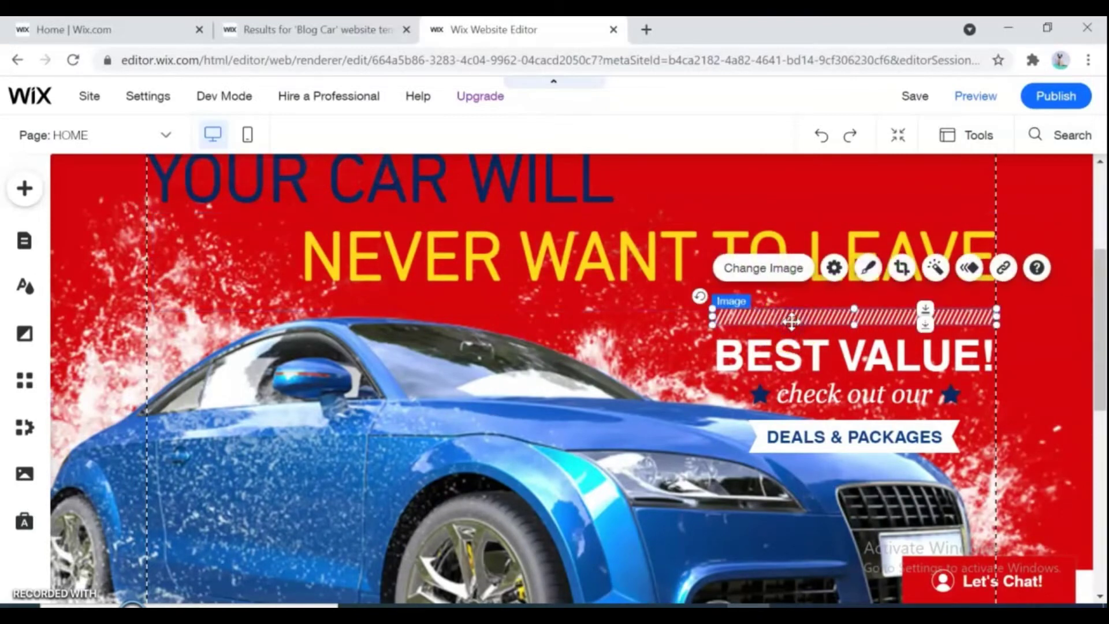
{"action": "left_click", "coordinate": [792, 310]}
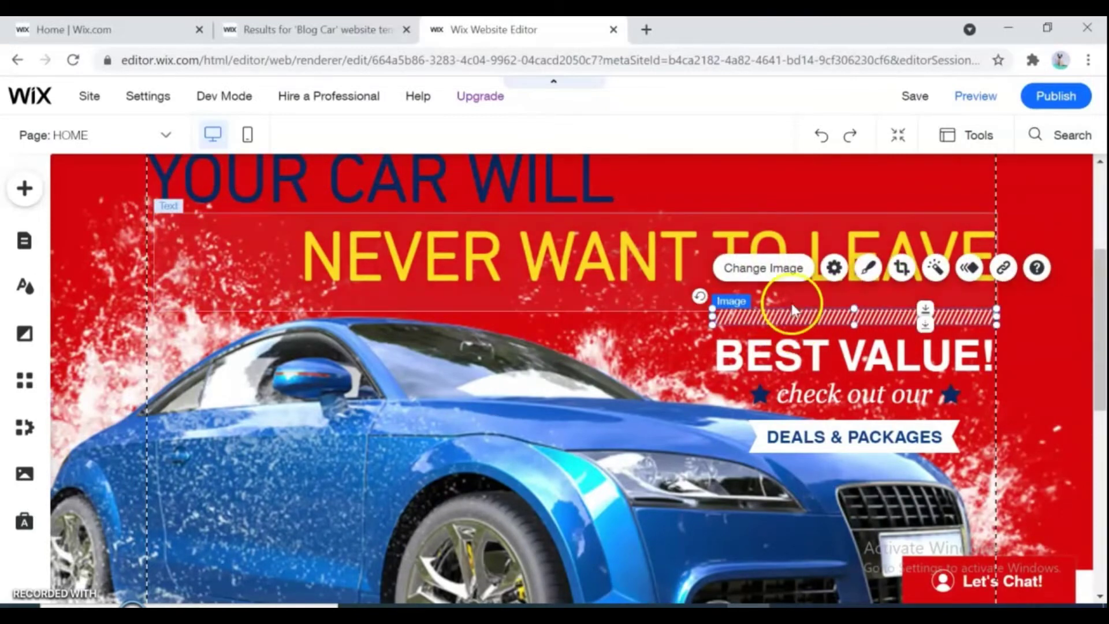
{"action": "left_click", "coordinate": [772, 271]}
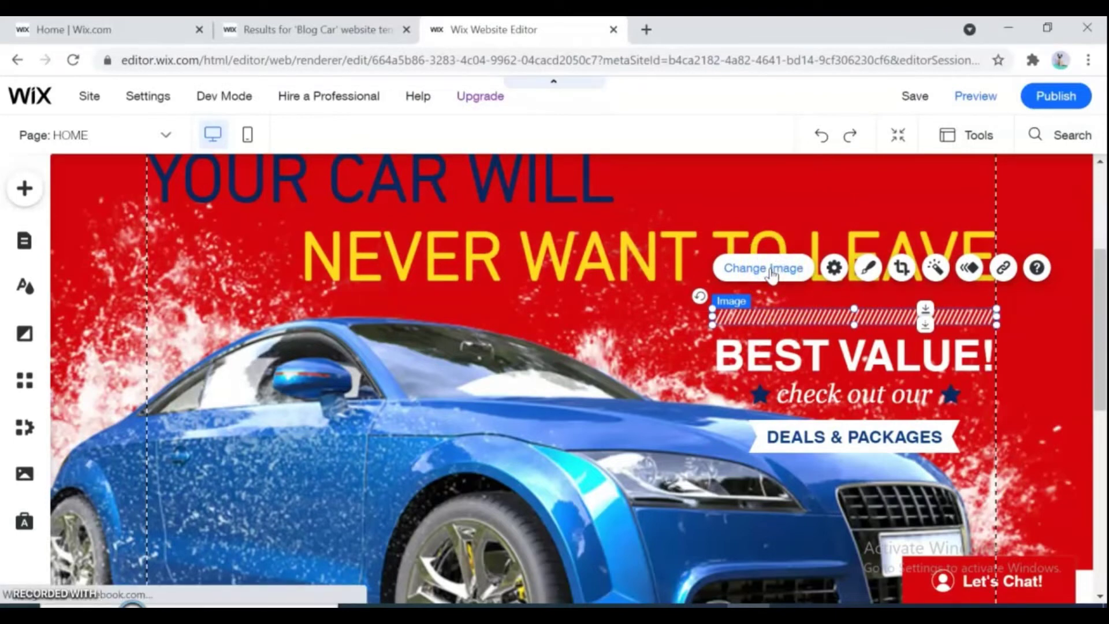
{"action": "left_click_drag", "start_coordinate": [856, 309], "coordinate": [854, 312]}
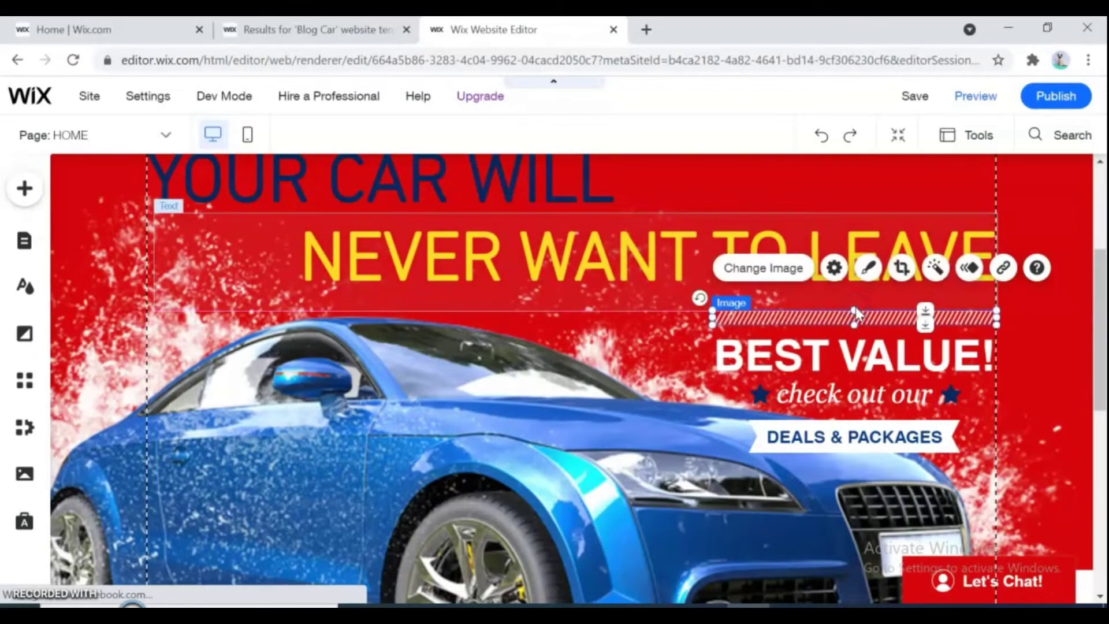
{"action": "left_click", "coordinate": [928, 346]}
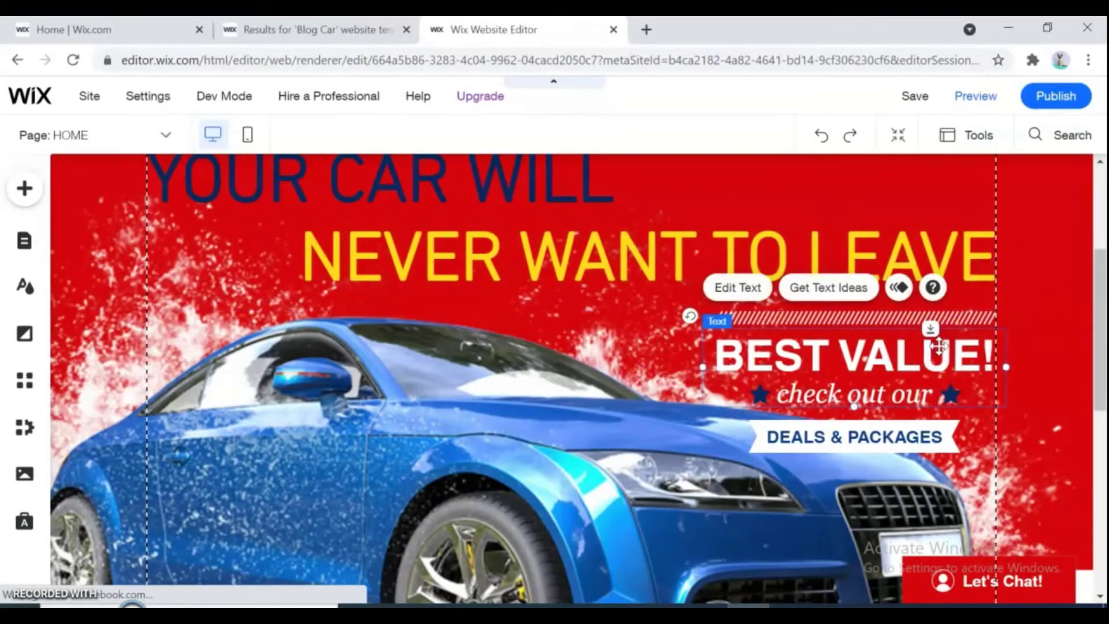
Step: Lower the fill opacity of the star after "check out our" and set its fill color to #1EA0CC
{"action": "left_click", "coordinate": [952, 395]}
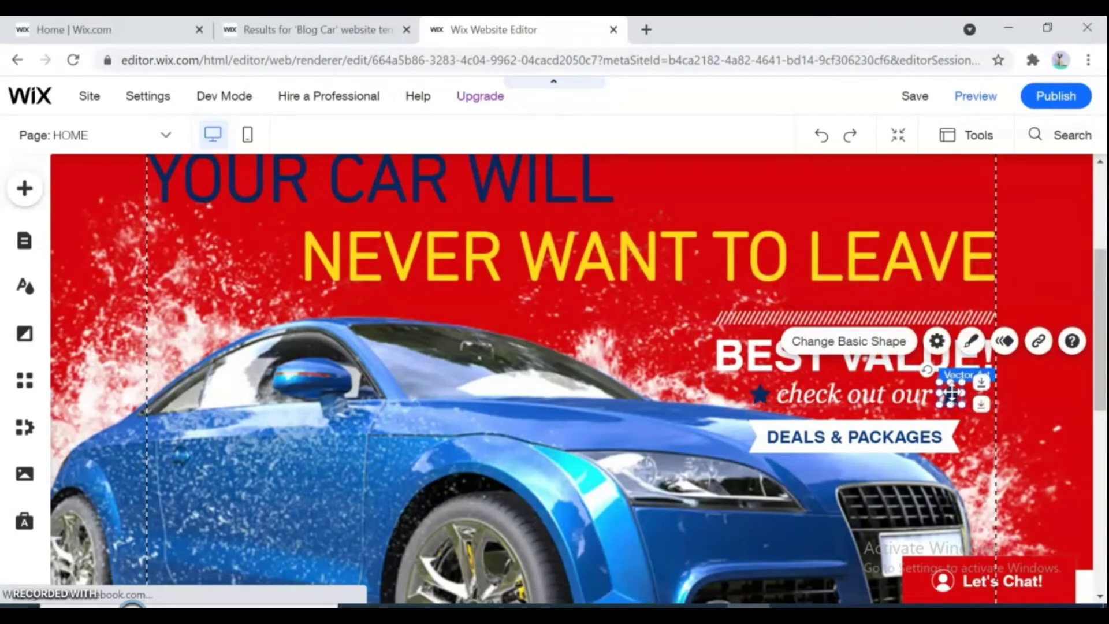
{"action": "left_click", "coordinate": [970, 346]}
{"action": "left_click_drag", "start_coordinate": [642, 315], "coordinate": [631, 322]}
{"action": "left_click", "coordinate": [727, 314]}
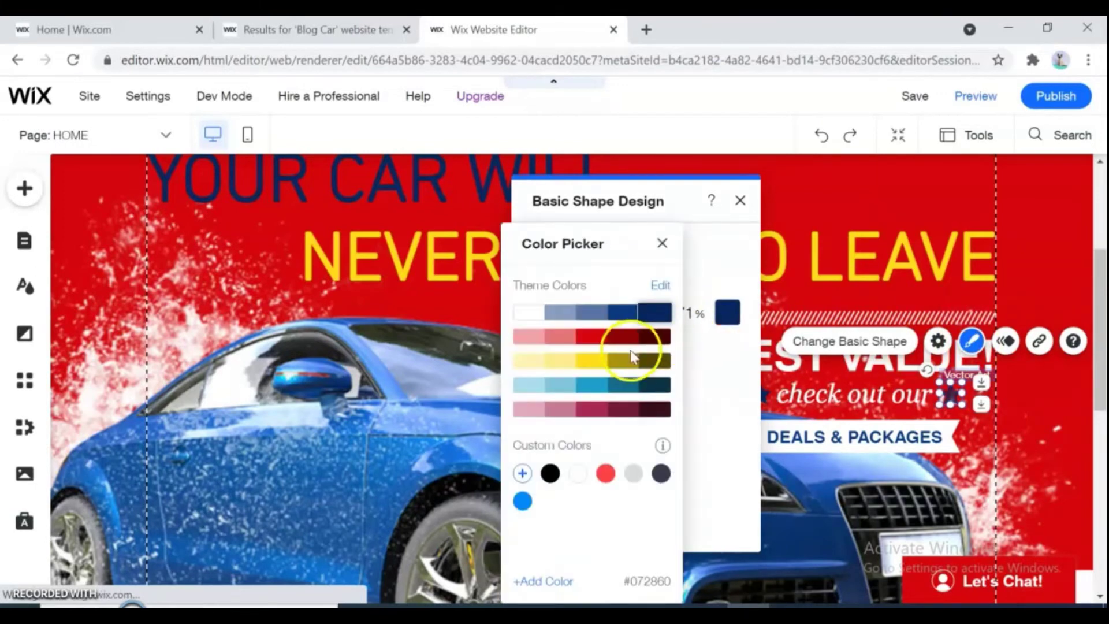
{"action": "left_click", "coordinate": [590, 386]}
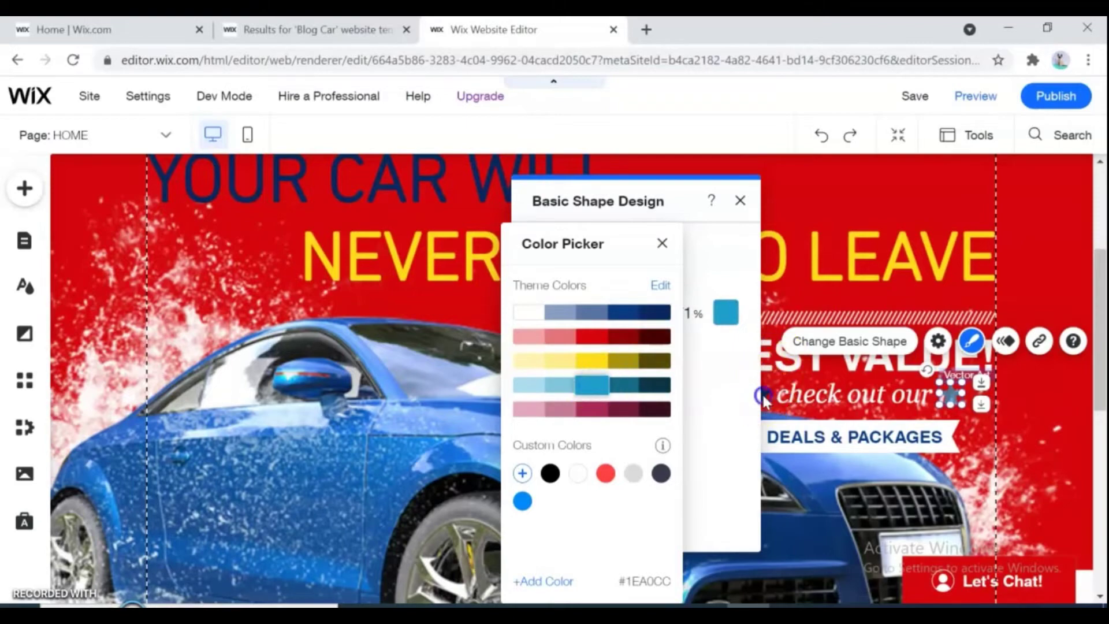
{"action": "left_click", "coordinate": [781, 365]}
Step: Set the fill color of the star before "check out our" to #1EA0CC and close its design settings
{"action": "left_click", "coordinate": [762, 396]}
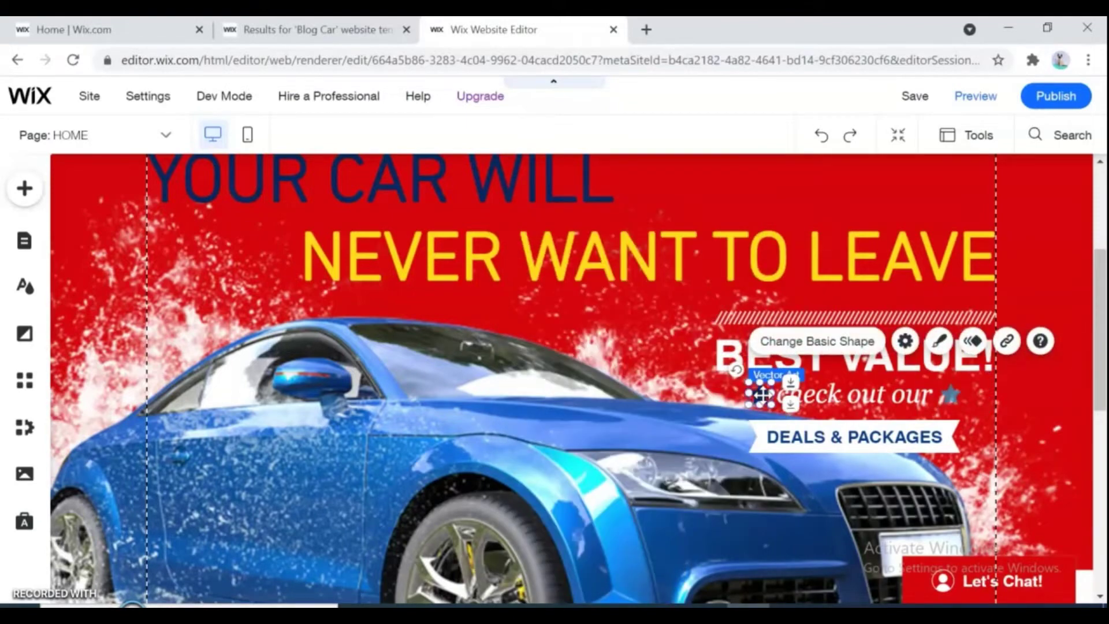
{"action": "left_click", "coordinate": [939, 341]}
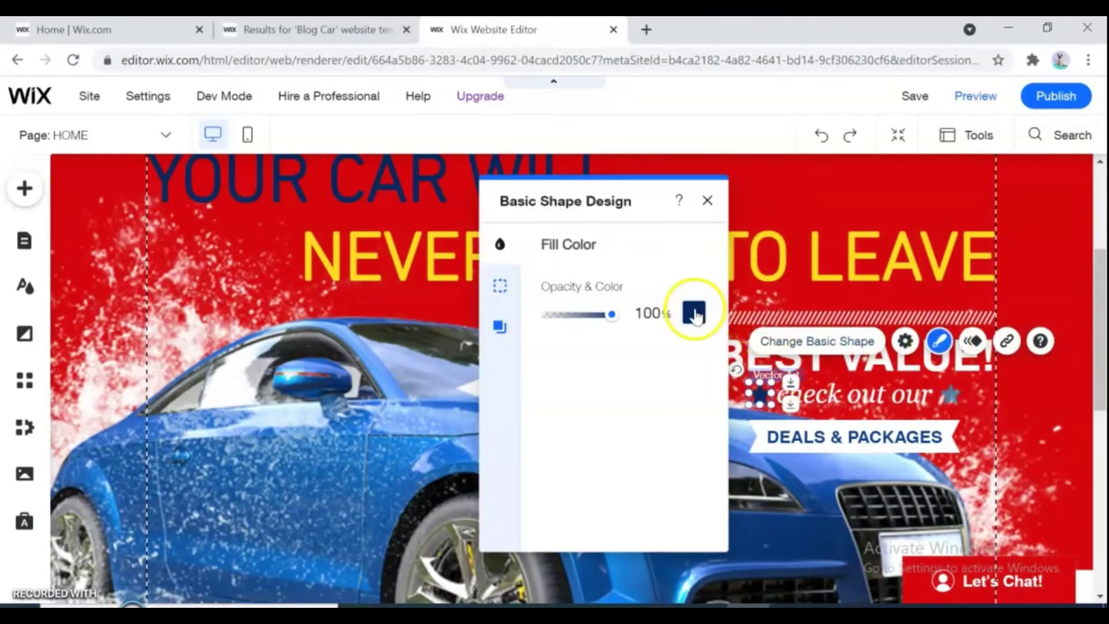
{"action": "left_click", "coordinate": [694, 312]}
{"action": "left_click", "coordinate": [560, 383]}
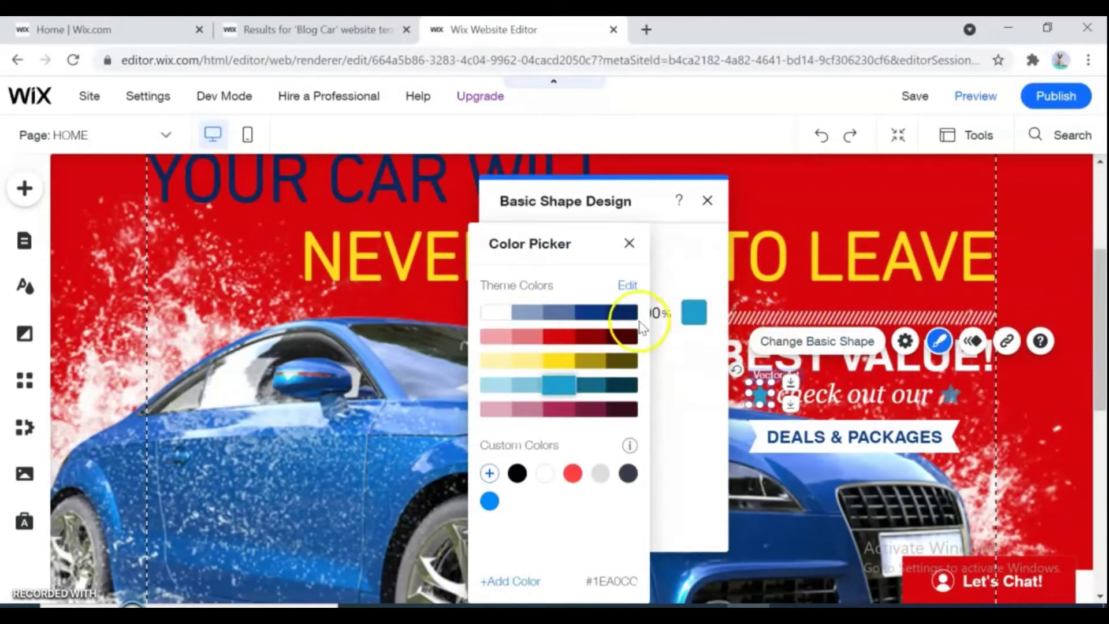
{"action": "left_click", "coordinate": [628, 243]}
{"action": "left_click", "coordinate": [707, 200]}
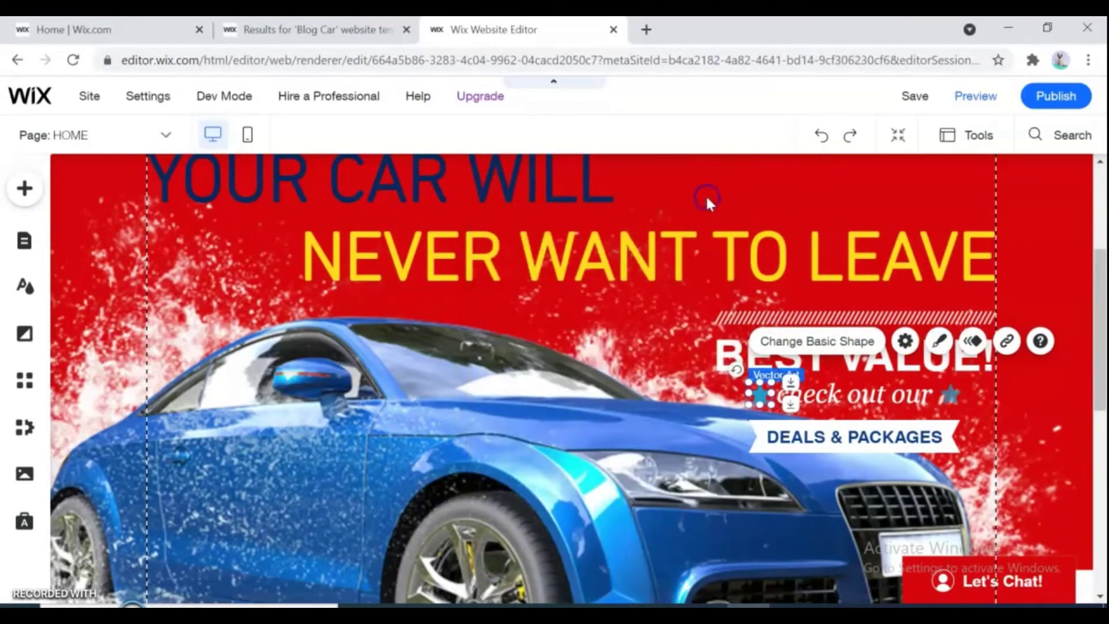
Step: Apply the third frame preset, the rounded one with a 2 px border, to the striped image below "JOIN THE CLUB!"
{"action": "left_click", "coordinate": [968, 475]}
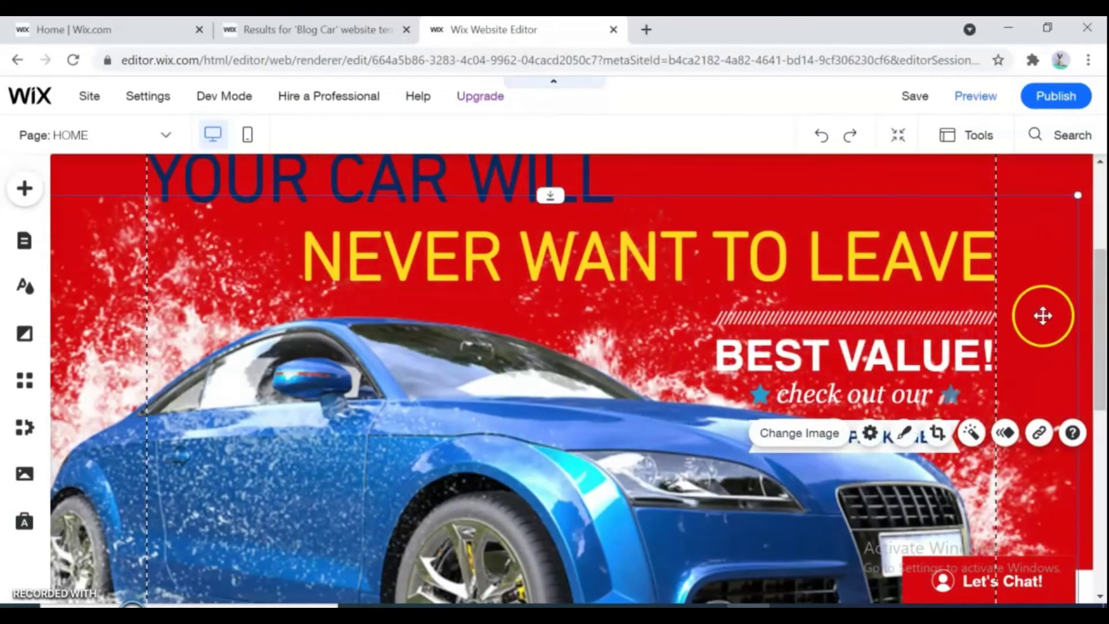
{"action": "left_click_drag", "start_coordinate": [1102, 320], "coordinate": [1101, 484]}
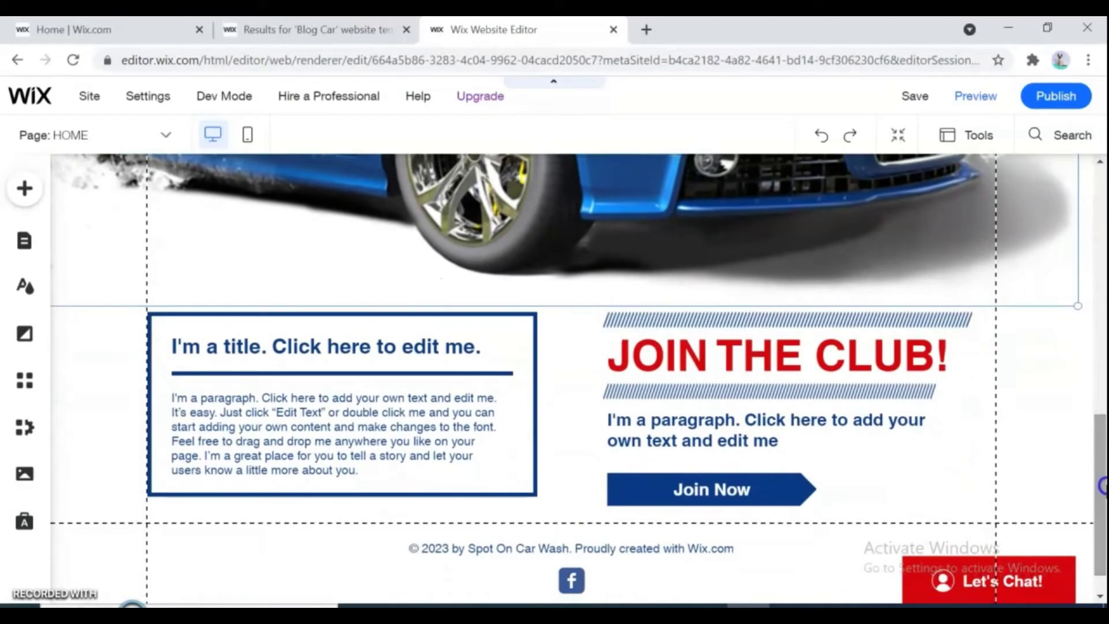
{"action": "left_click", "coordinate": [813, 388]}
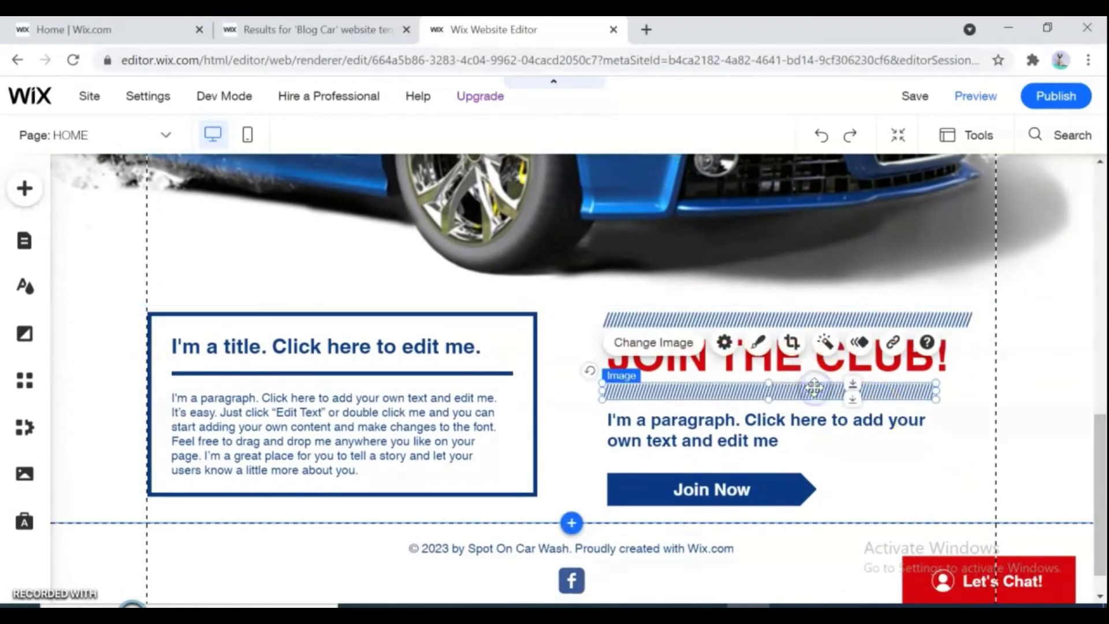
{"action": "left_click", "coordinate": [758, 343]}
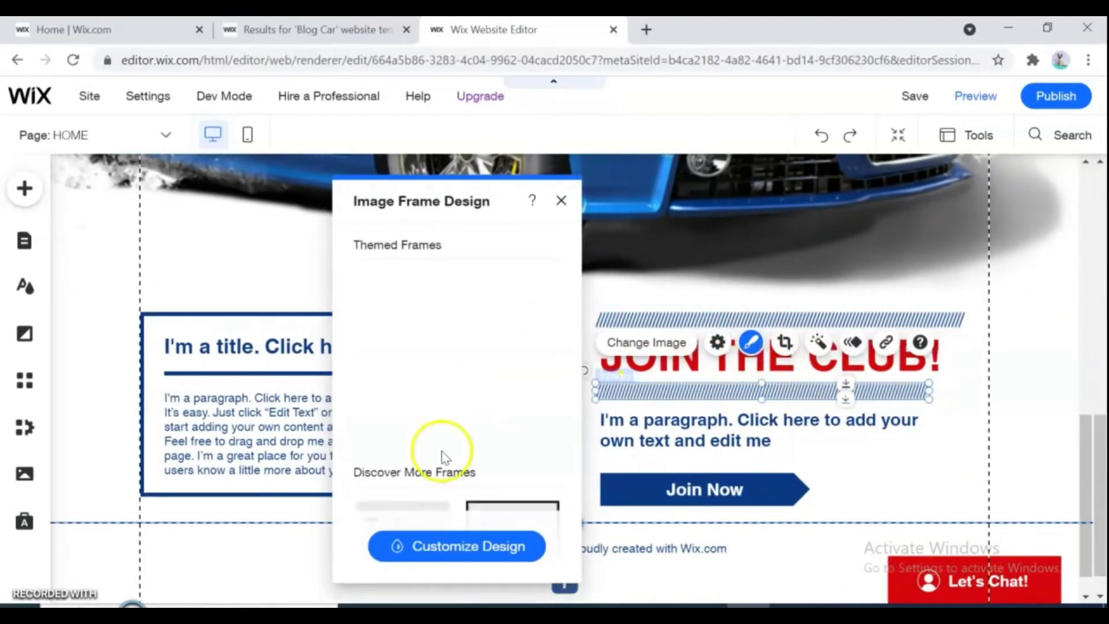
{"action": "left_click", "coordinate": [459, 542]}
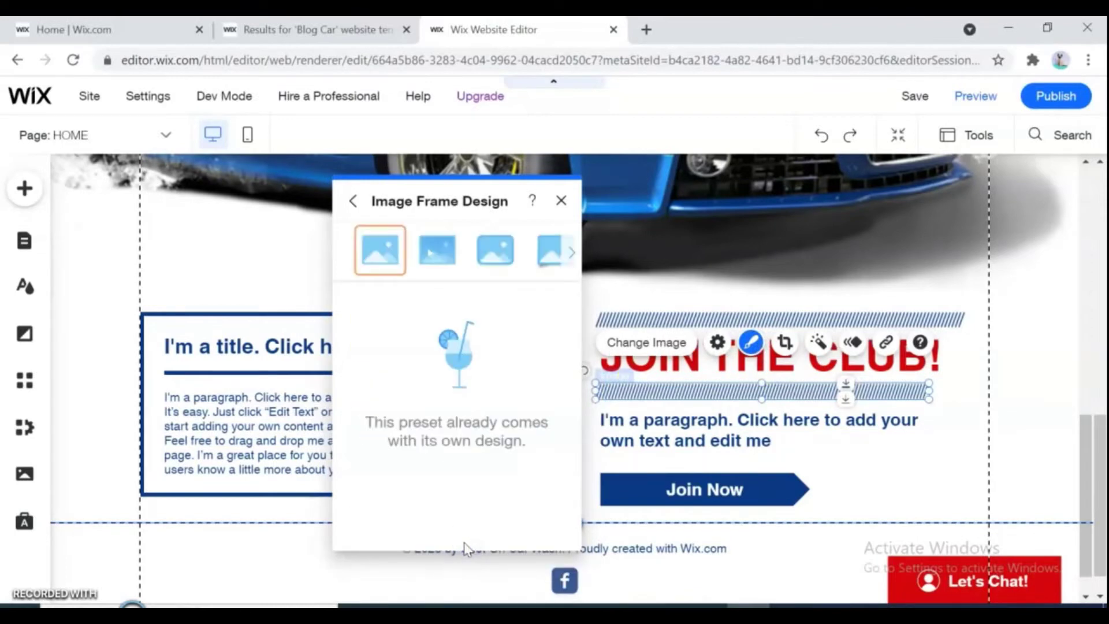
{"action": "left_click", "coordinate": [437, 250]}
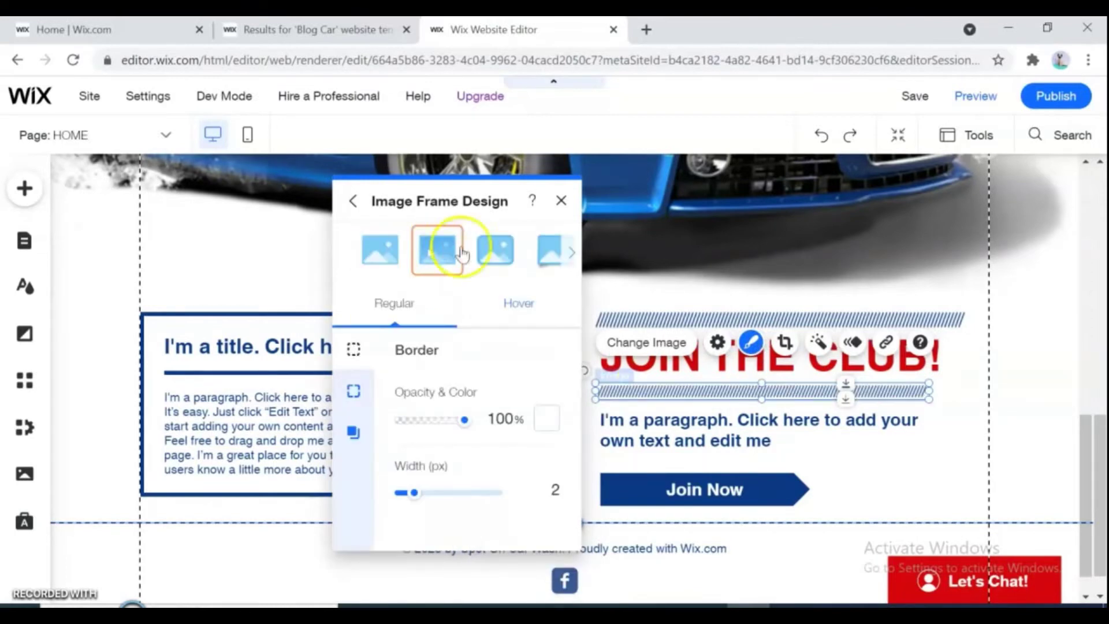
{"action": "left_click", "coordinate": [492, 253]}
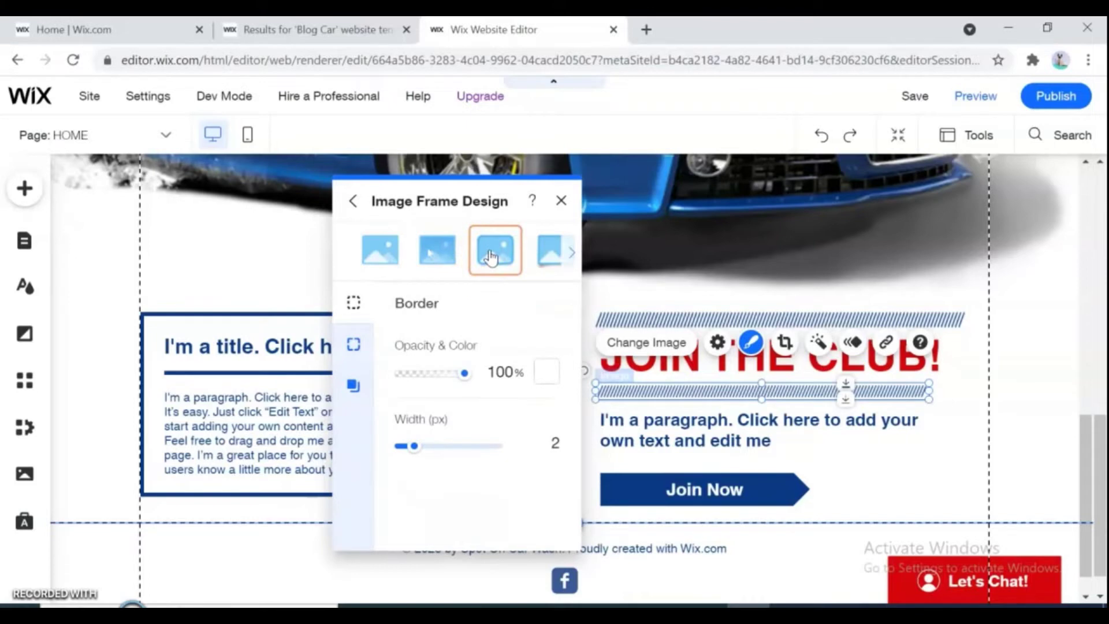
{"action": "left_click", "coordinate": [648, 346]}
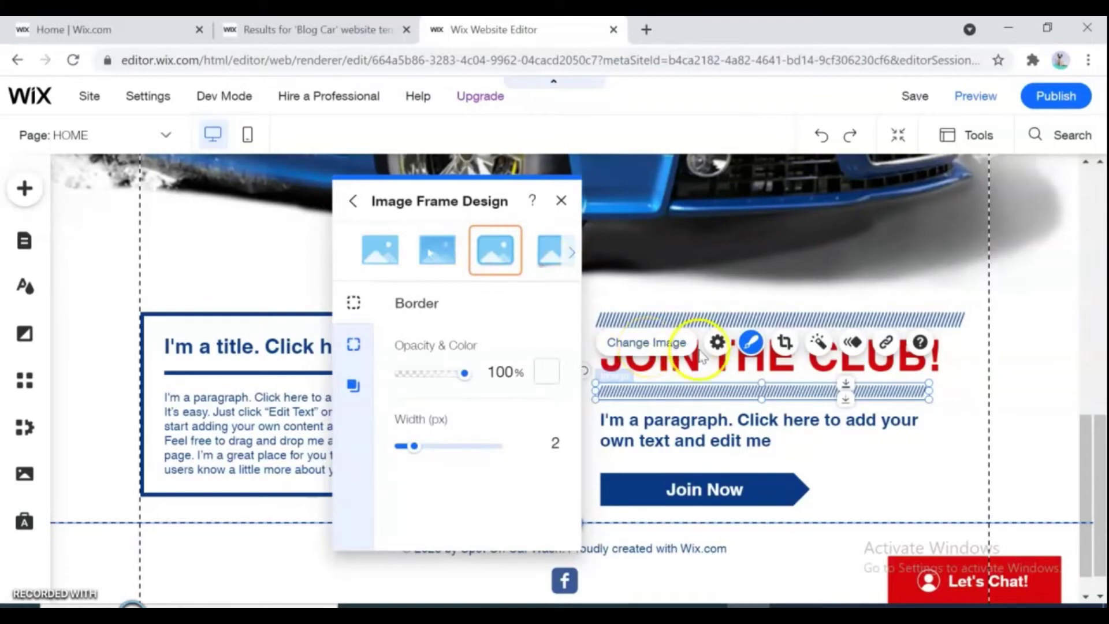
Step: Apply the red themed frame to the striped image above "JOIN THE CLUB!" and close its frame design settings
{"action": "left_click", "coordinate": [787, 318]}
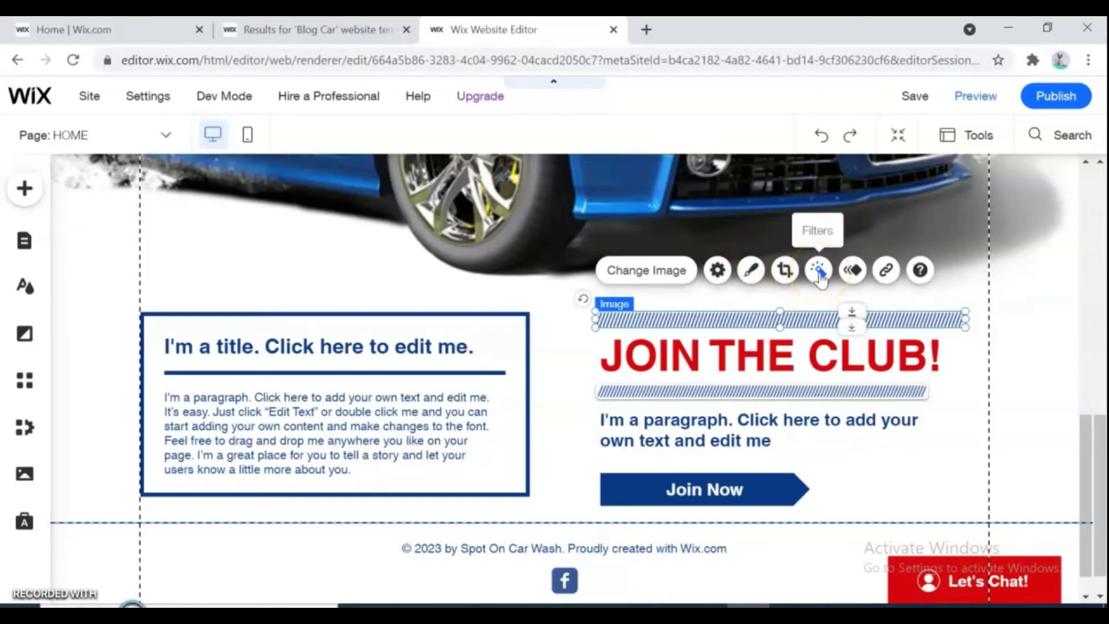
{"action": "left_click", "coordinate": [789, 272]}
{"action": "left_click", "coordinate": [752, 268]}
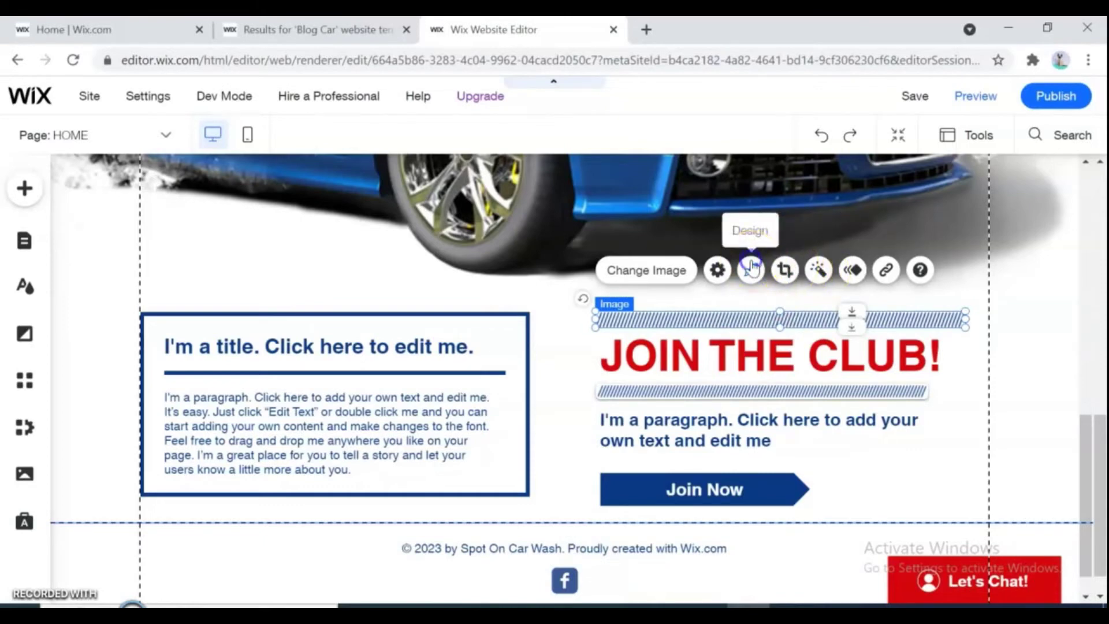
{"action": "left_click", "coordinate": [374, 448]}
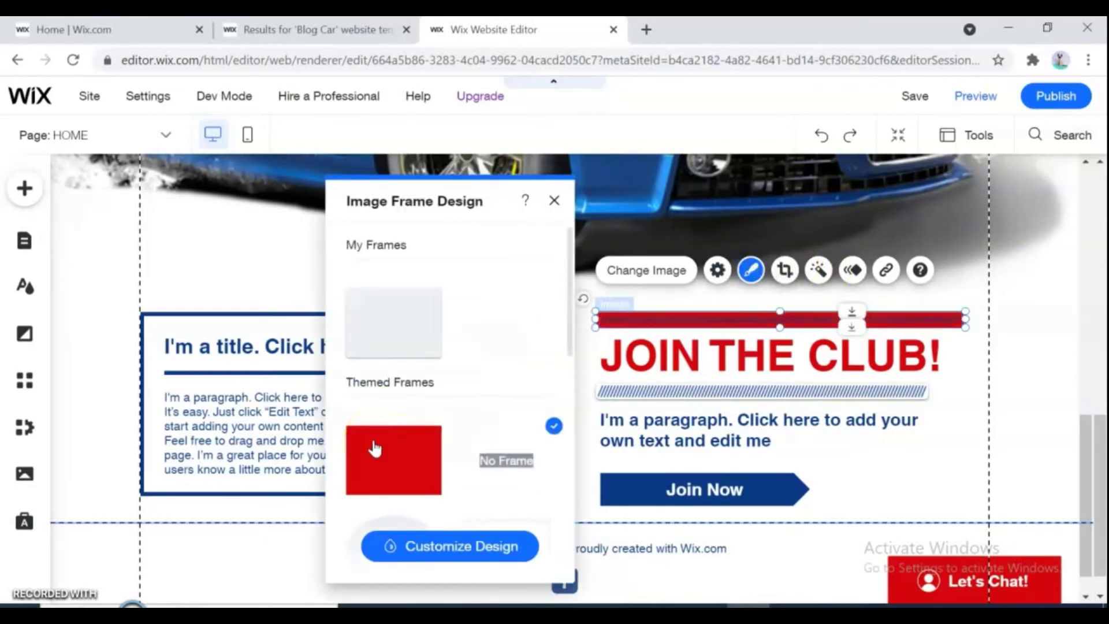
{"action": "left_click", "coordinate": [507, 462]}
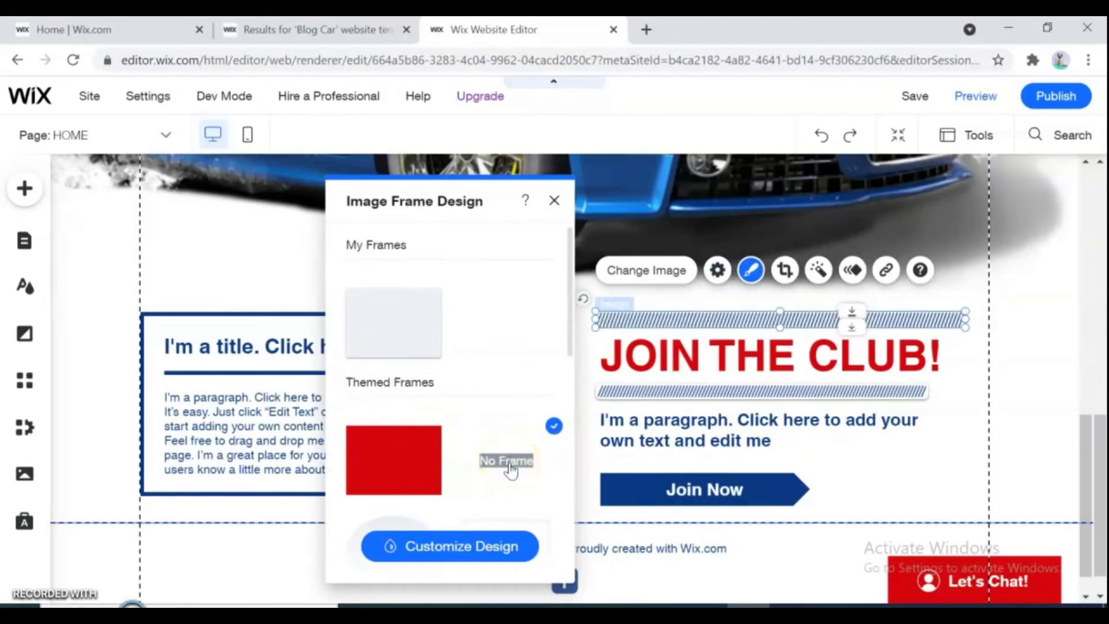
{"action": "left_click", "coordinate": [423, 324]}
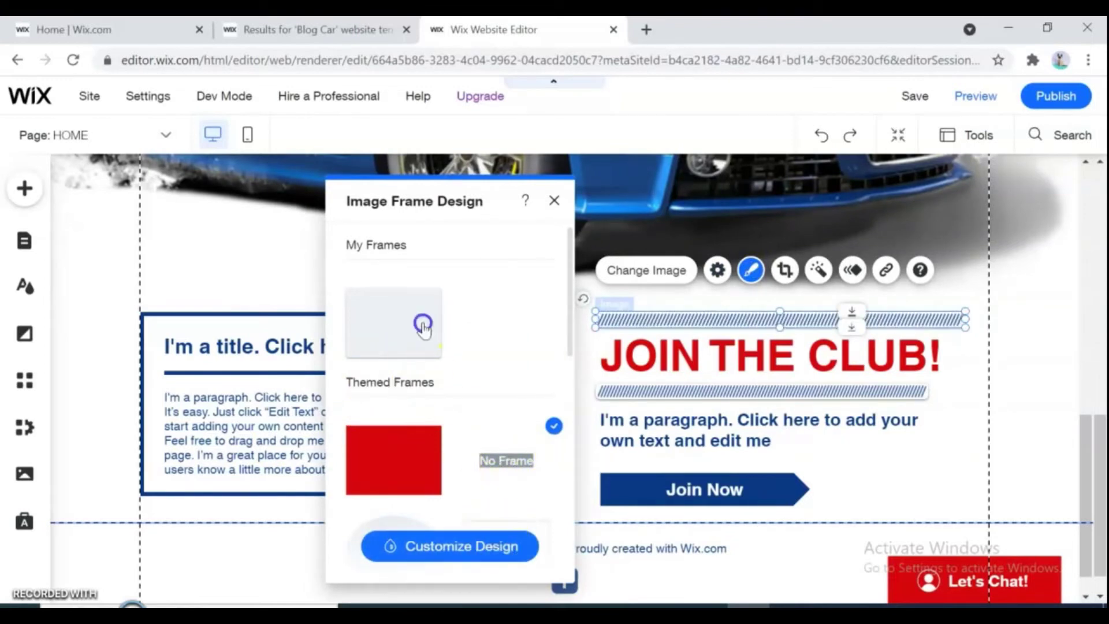
{"action": "left_click", "coordinate": [381, 444]}
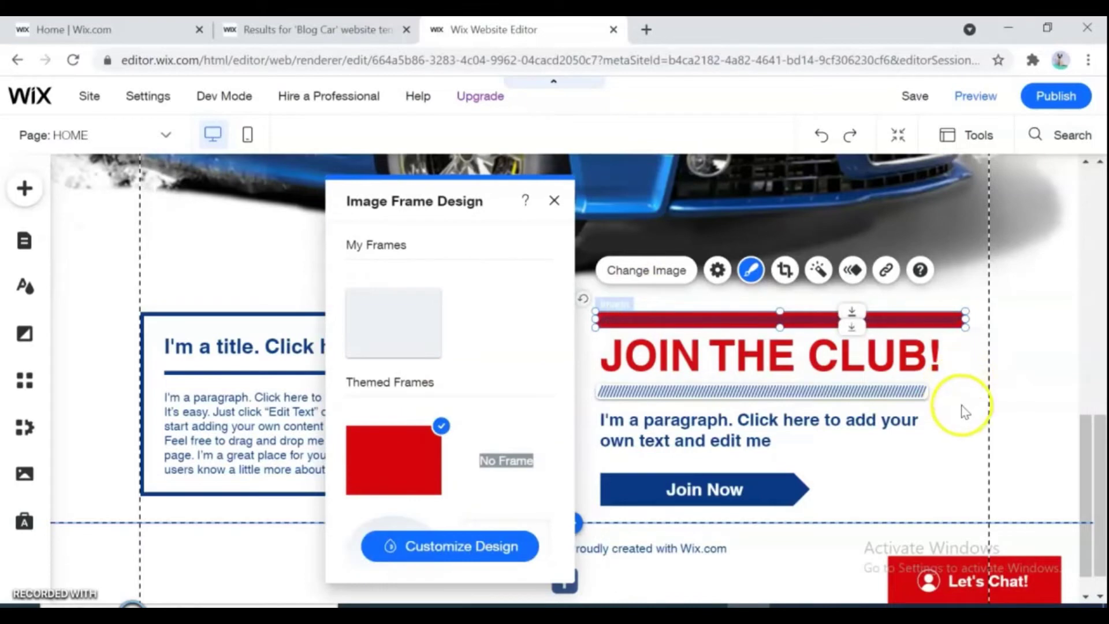
{"action": "left_click", "coordinate": [962, 408]}
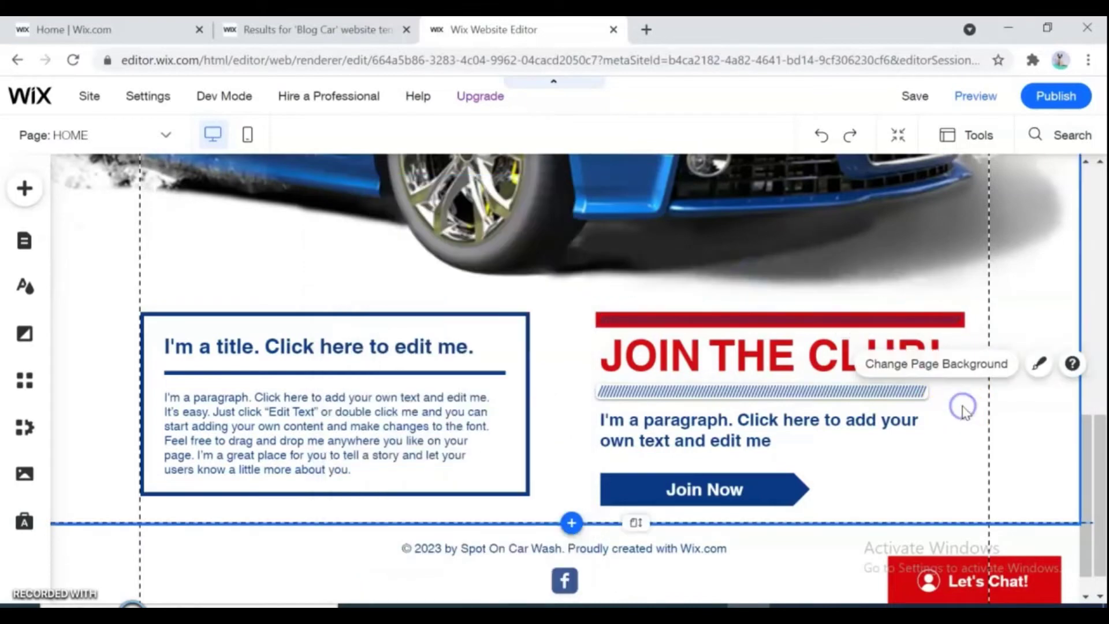
{"action": "left_click", "coordinate": [1086, 428]}
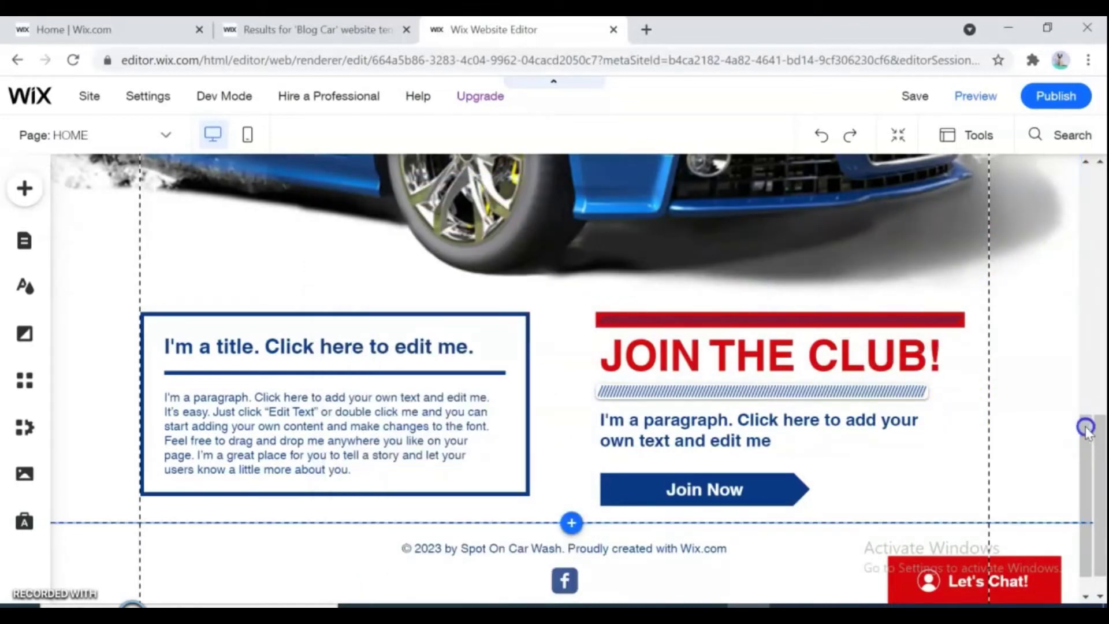
Step: Try right and left text alignment on the "Join Now" button and return it to centered
{"action": "left_click", "coordinate": [796, 492]}
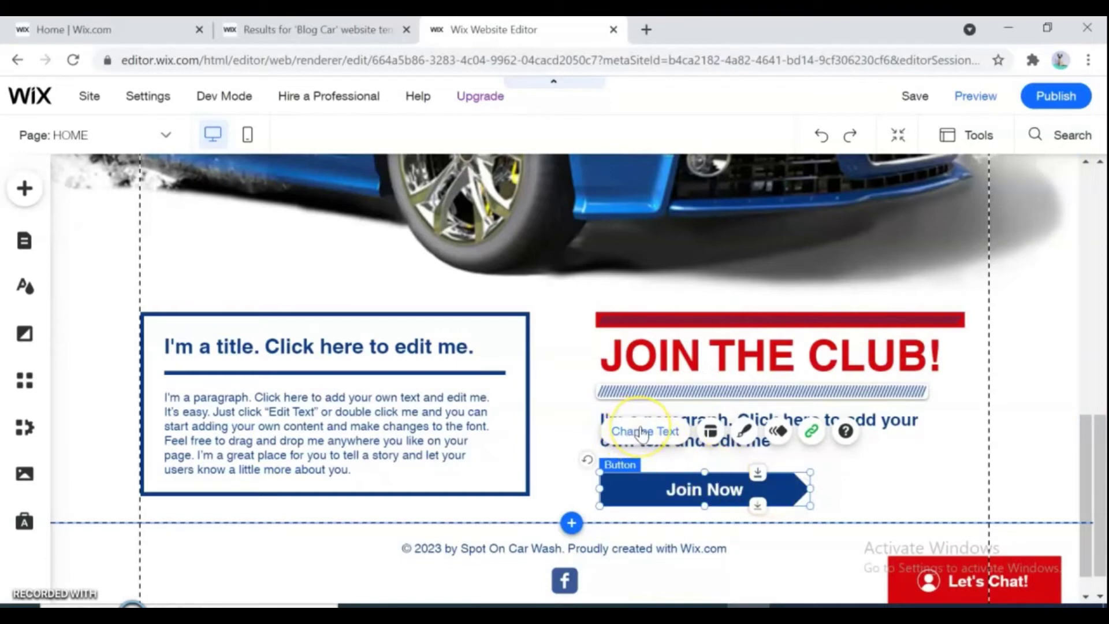
{"action": "left_click", "coordinate": [715, 433]}
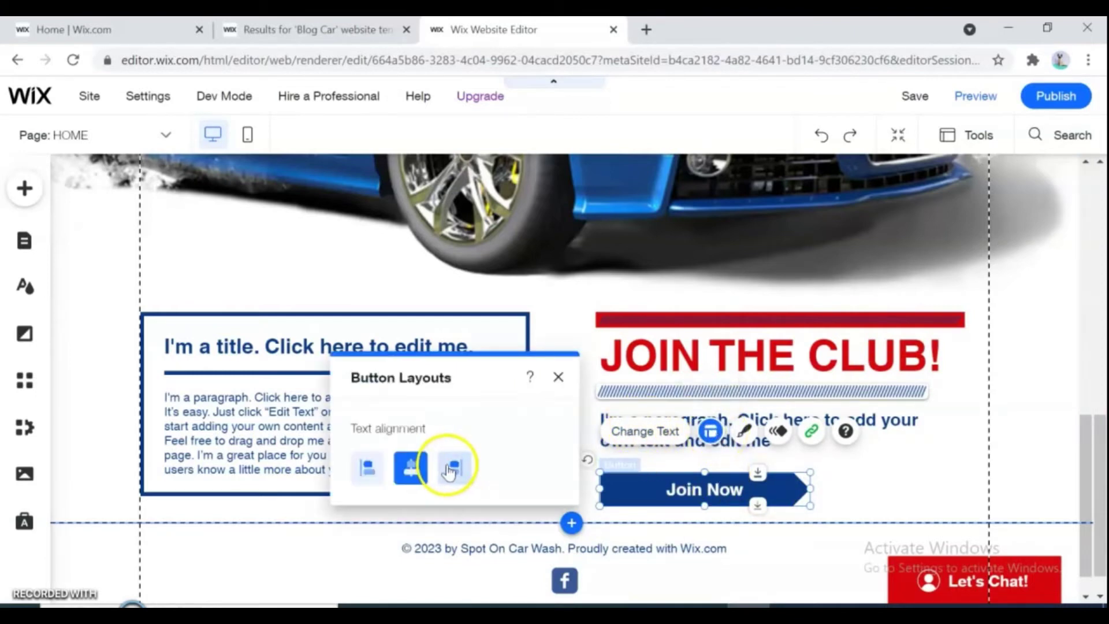
{"action": "left_click", "coordinate": [450, 471]}
{"action": "left_click", "coordinate": [367, 471]}
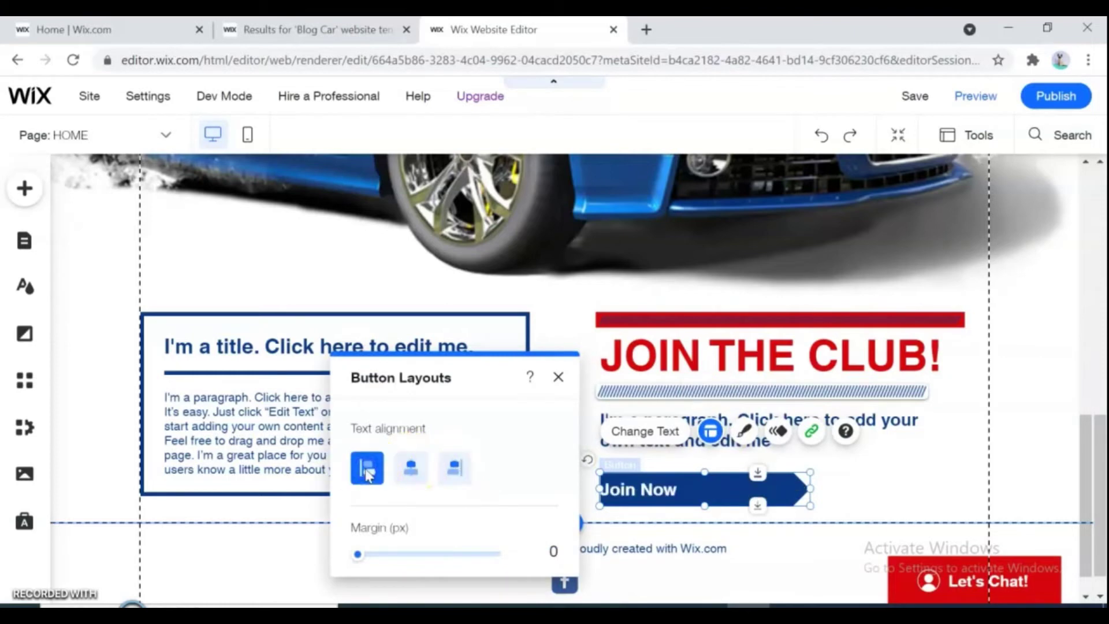
{"action": "left_click", "coordinate": [409, 473]}
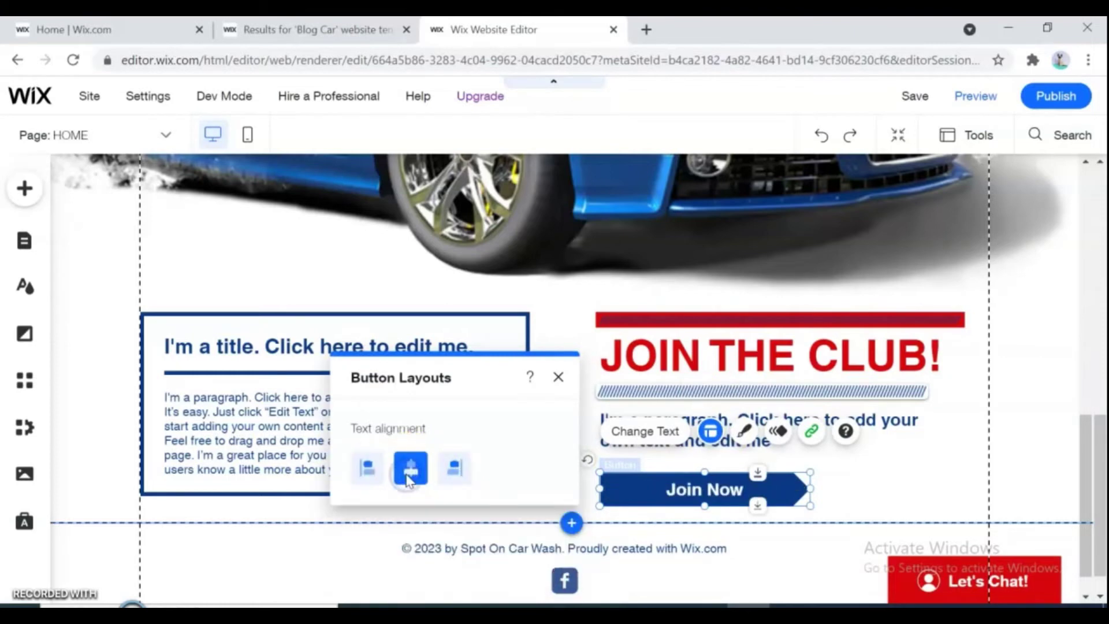
{"action": "left_click", "coordinate": [561, 379]}
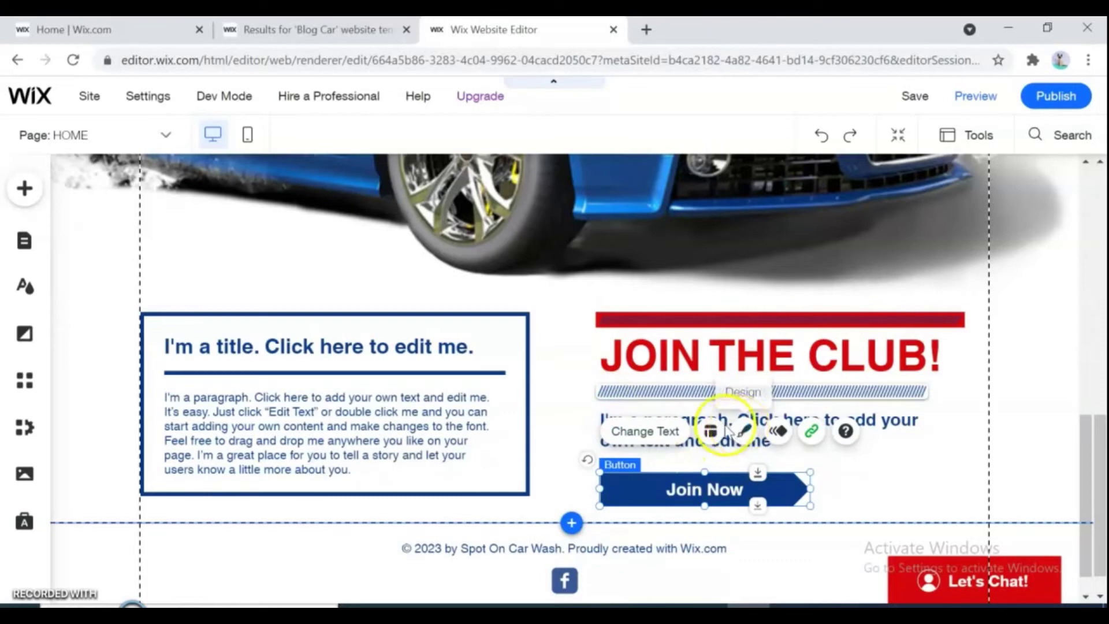
Step: Add an entrance animation to the "Join Now" button, and make it taller and move it beside the end of the paragraph
{"action": "left_click", "coordinate": [779, 432]}
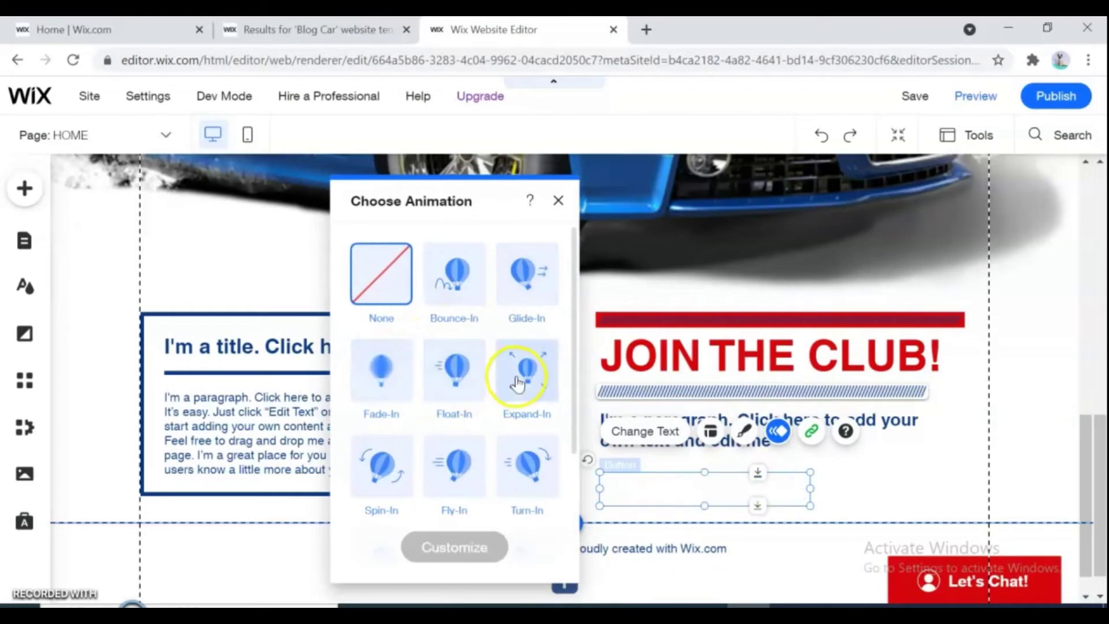
{"action": "left_click_drag", "start_coordinate": [704, 489], "coordinate": [885, 479]}
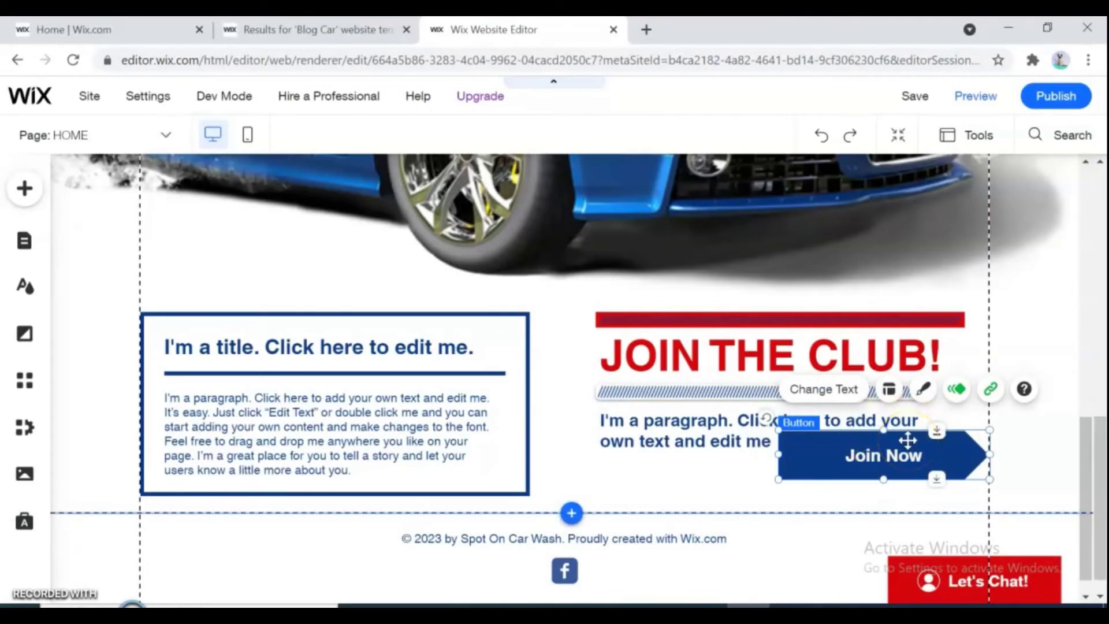
{"action": "left_click", "coordinate": [989, 390]}
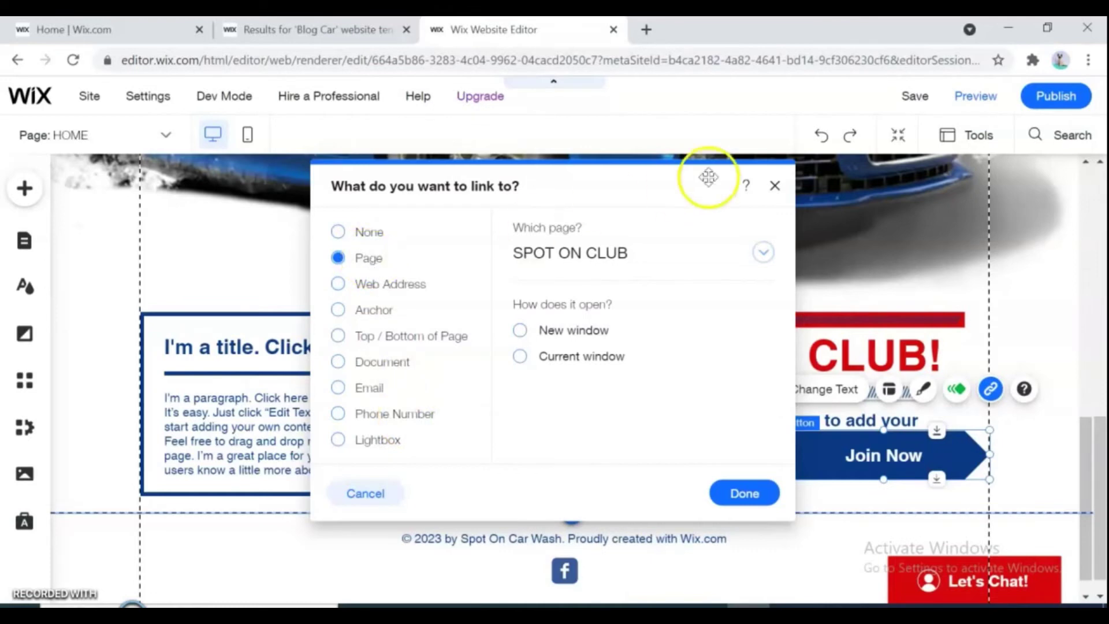
{"action": "left_click", "coordinate": [776, 188]}
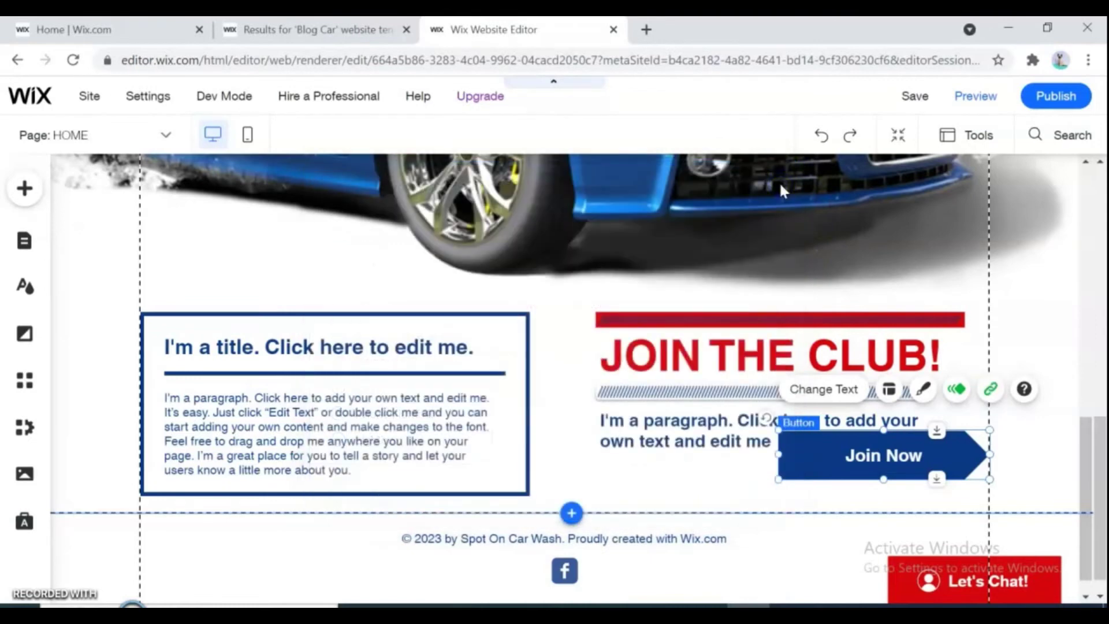
Step: Change the footer design to the solid red themed footer
{"action": "scroll", "coordinate": [1085, 478], "scroll_direction": "down", "scroll_amount": 1}
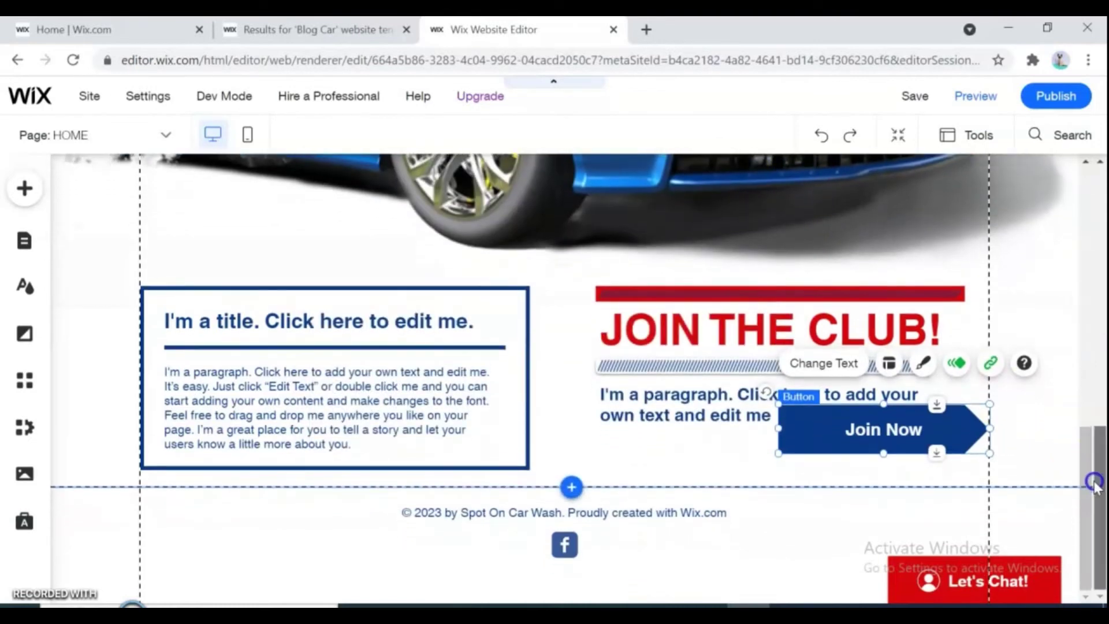
{"action": "left_click", "coordinate": [662, 563]}
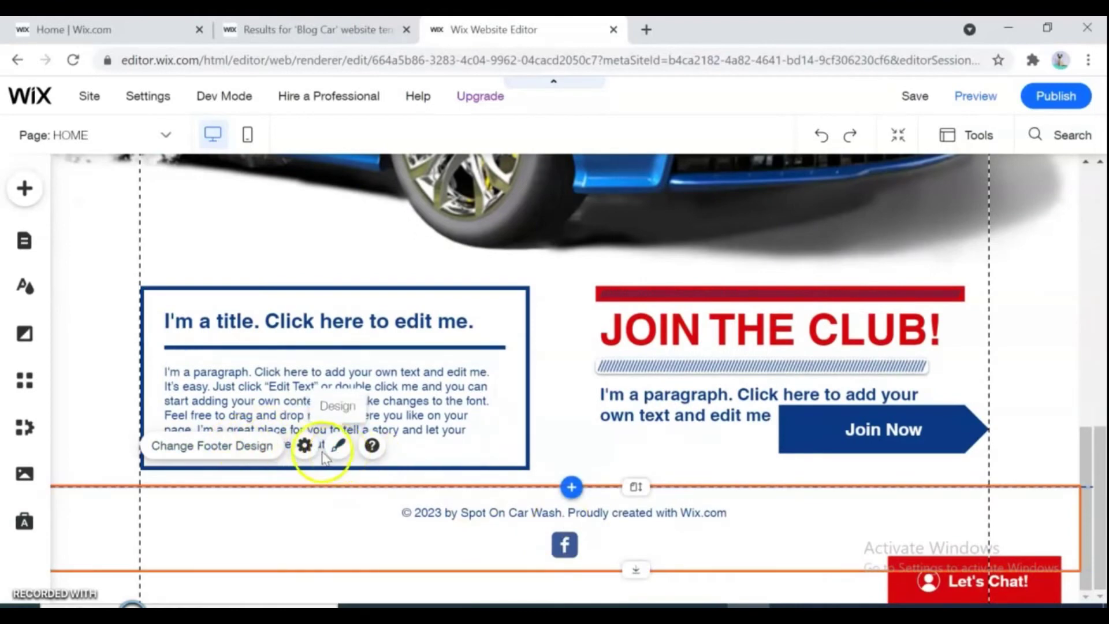
{"action": "left_click", "coordinate": [251, 447]}
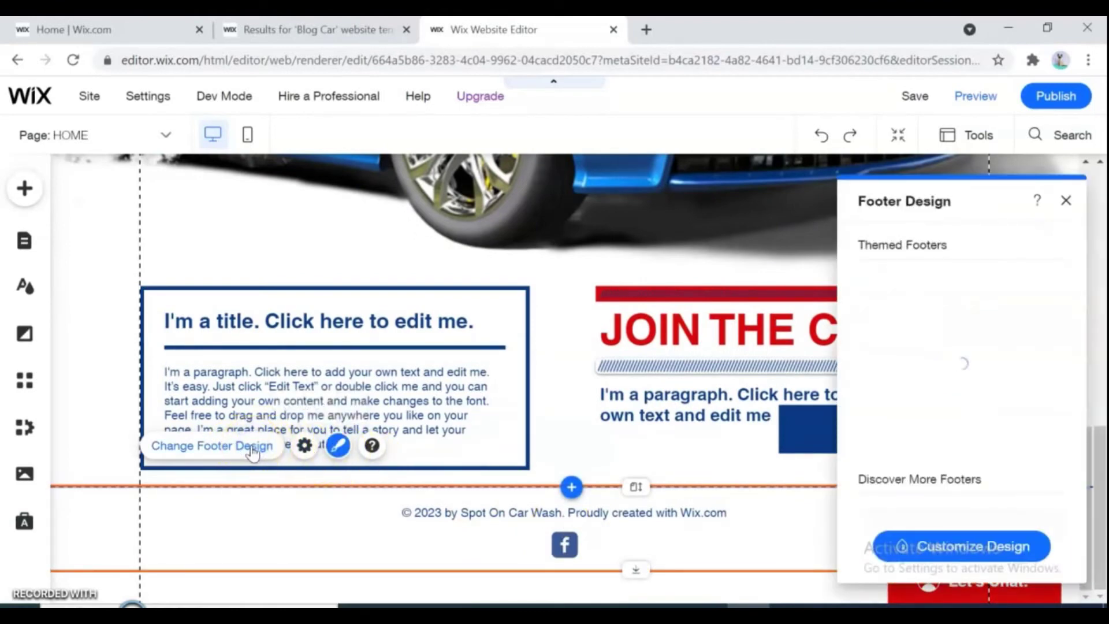
{"action": "left_click", "coordinate": [917, 443]}
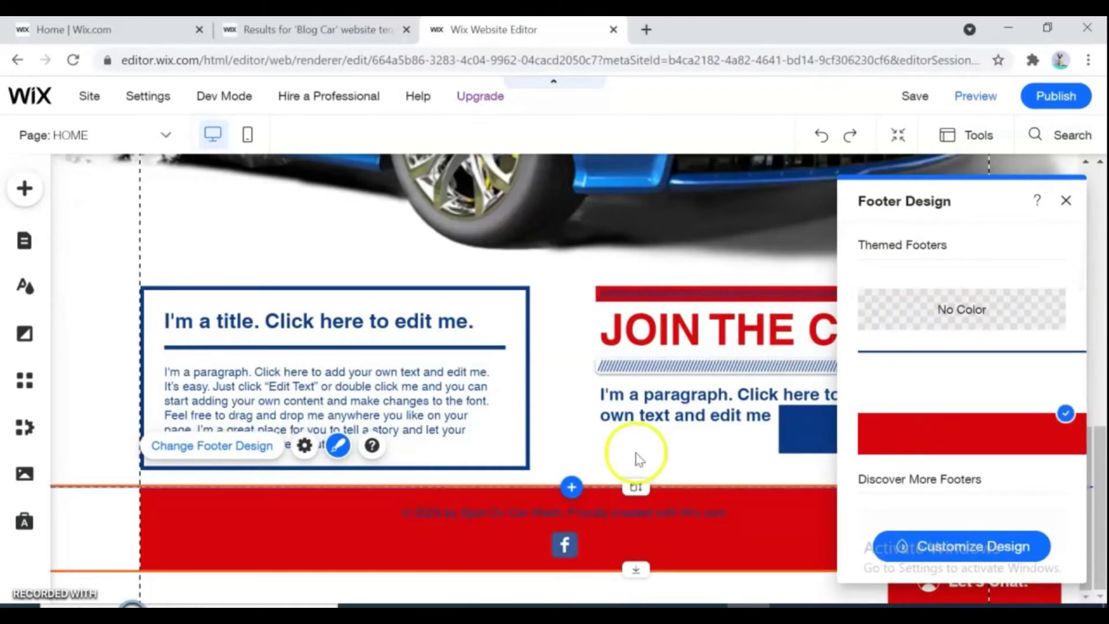
Step: Add the rounded red YouTube icon from the Wix social icons to the footer's social links beside Facebook
{"action": "left_click", "coordinate": [564, 544]}
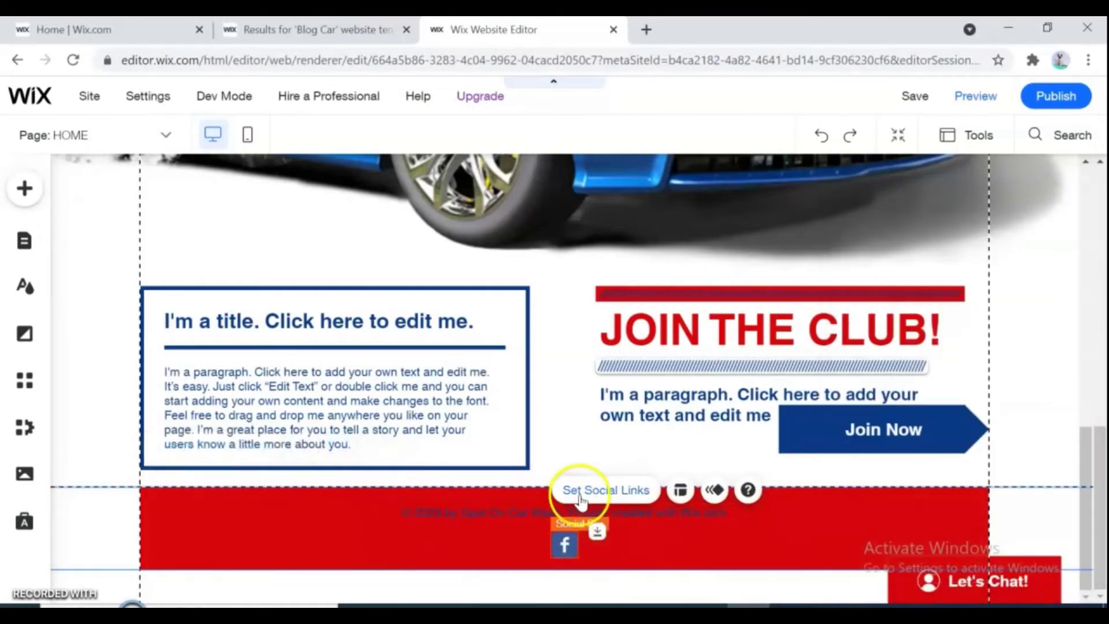
{"action": "left_click", "coordinate": [623, 492]}
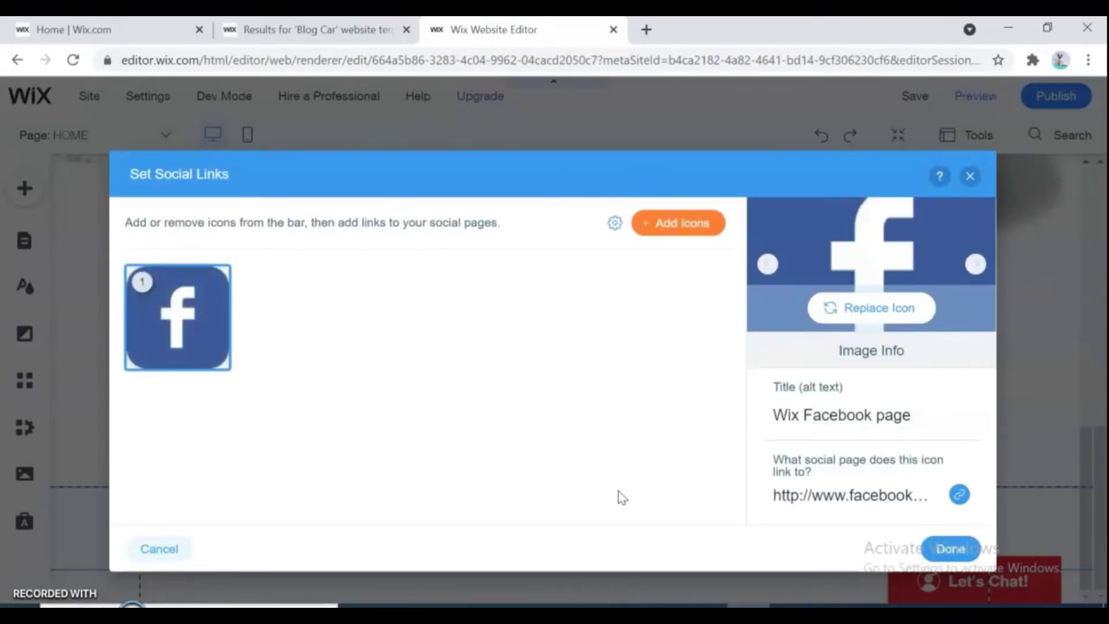
{"action": "left_click", "coordinate": [667, 225]}
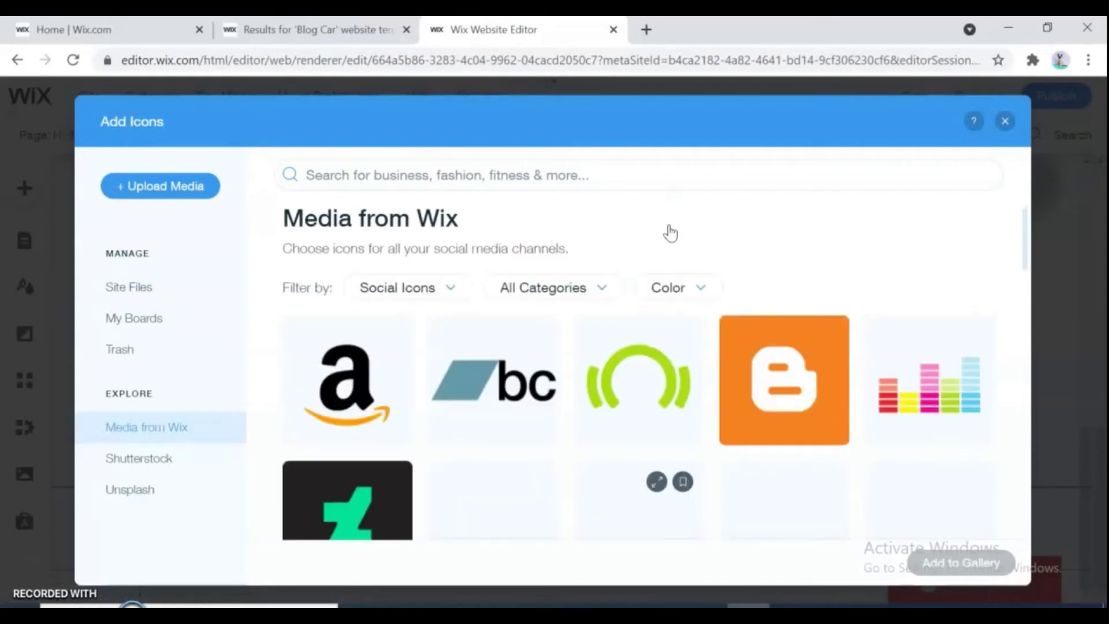
{"action": "left_click_drag", "start_coordinate": [1023, 241], "coordinate": [1034, 312]}
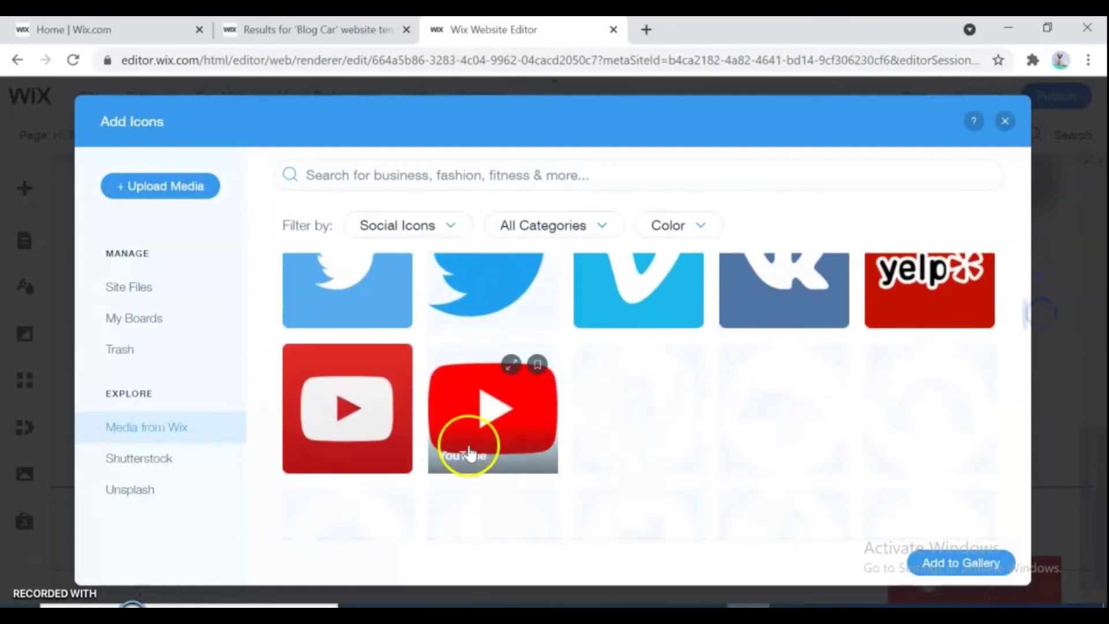
{"action": "left_click", "coordinate": [458, 421]}
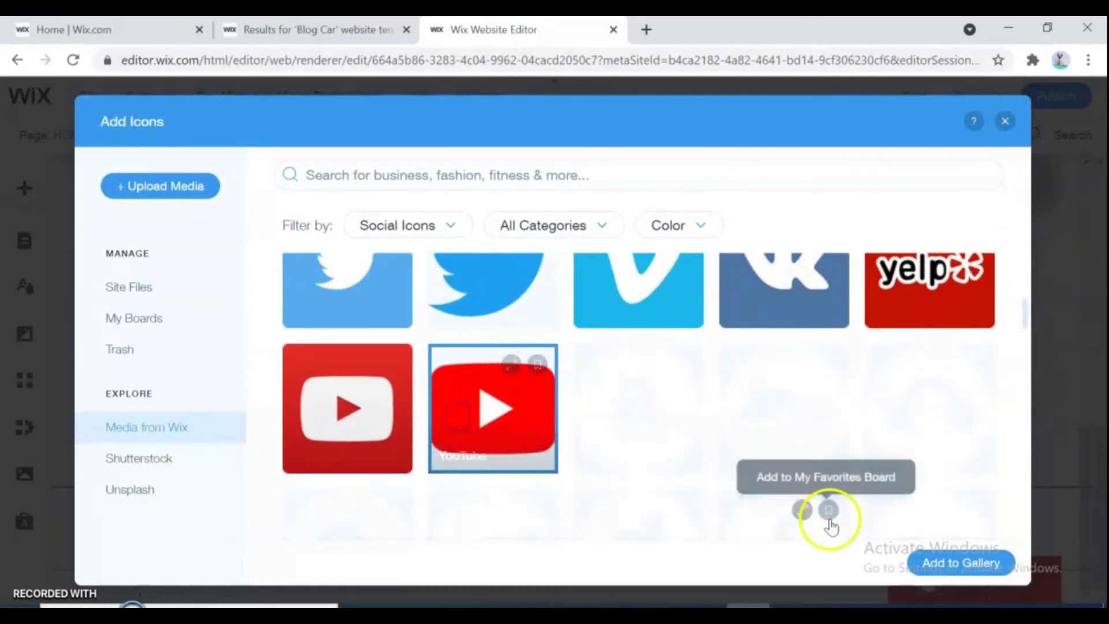
{"action": "left_click", "coordinate": [929, 563]}
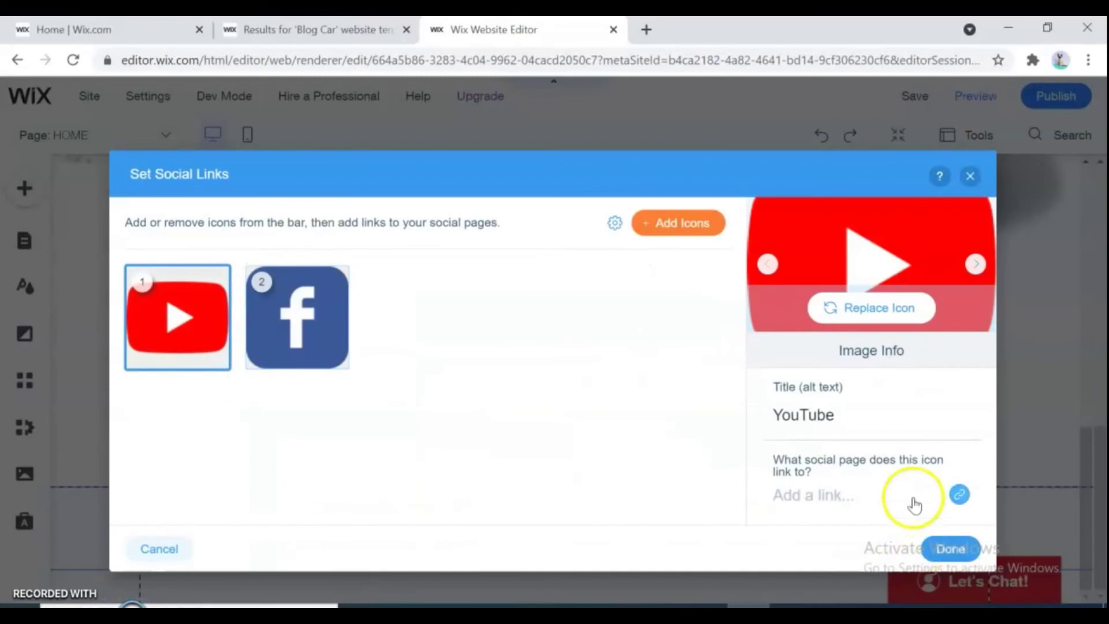
Step: Add the colored Instagram icon from the Wix social icons to the footer's social links and apply the changes
{"action": "left_click", "coordinate": [667, 225]}
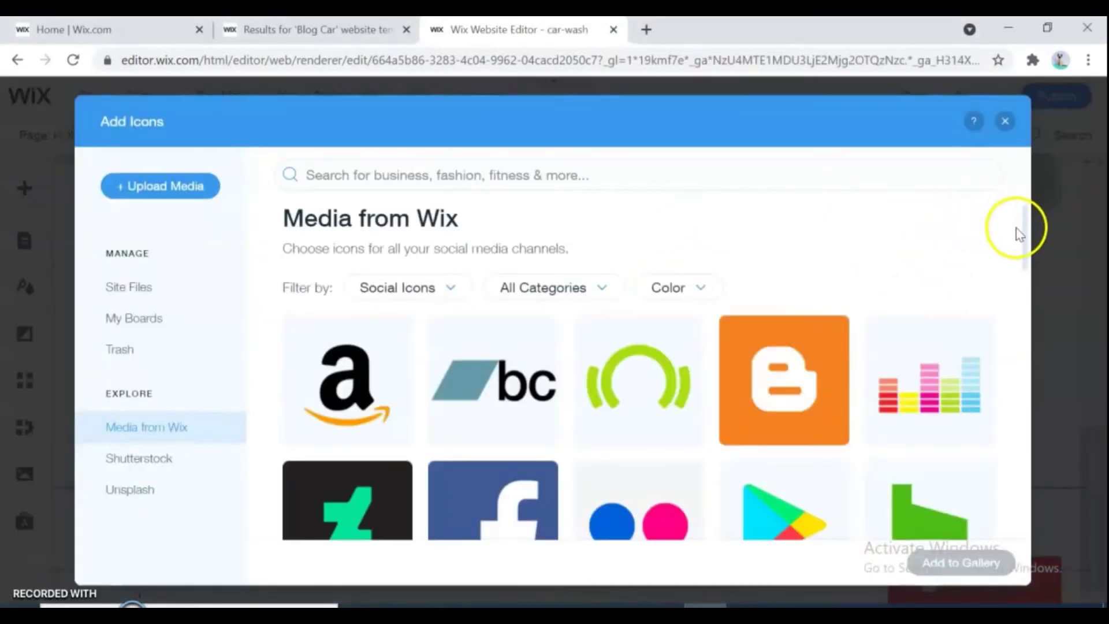
{"action": "left_click_drag", "start_coordinate": [1027, 233], "coordinate": [1017, 303]}
{"action": "left_click", "coordinate": [467, 293]}
{"action": "left_click", "coordinate": [947, 561]}
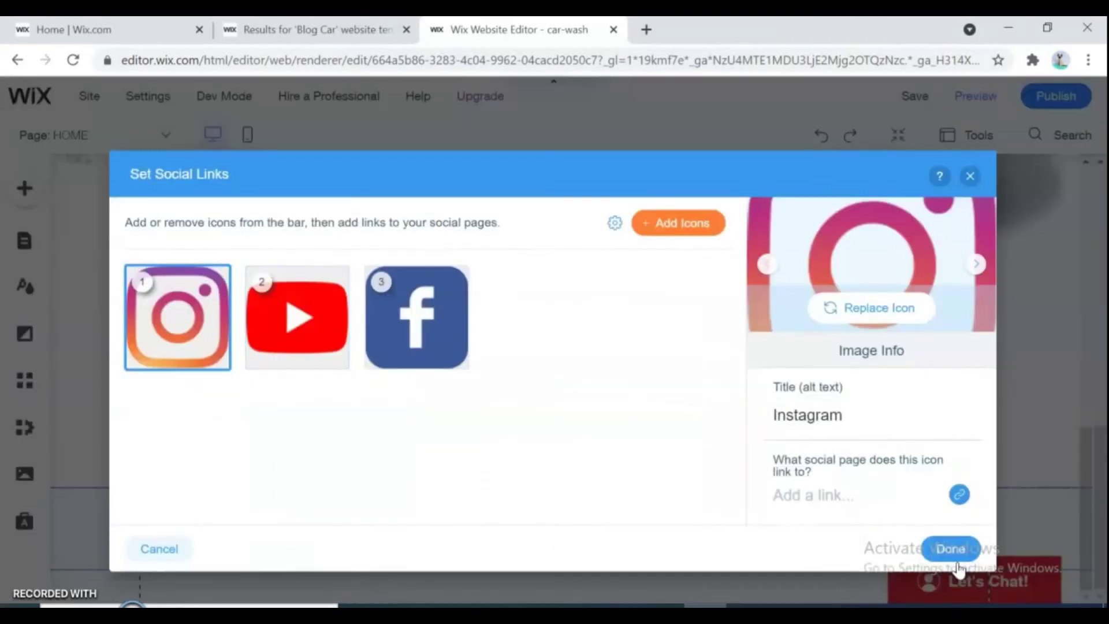
{"action": "left_click", "coordinate": [950, 549]}
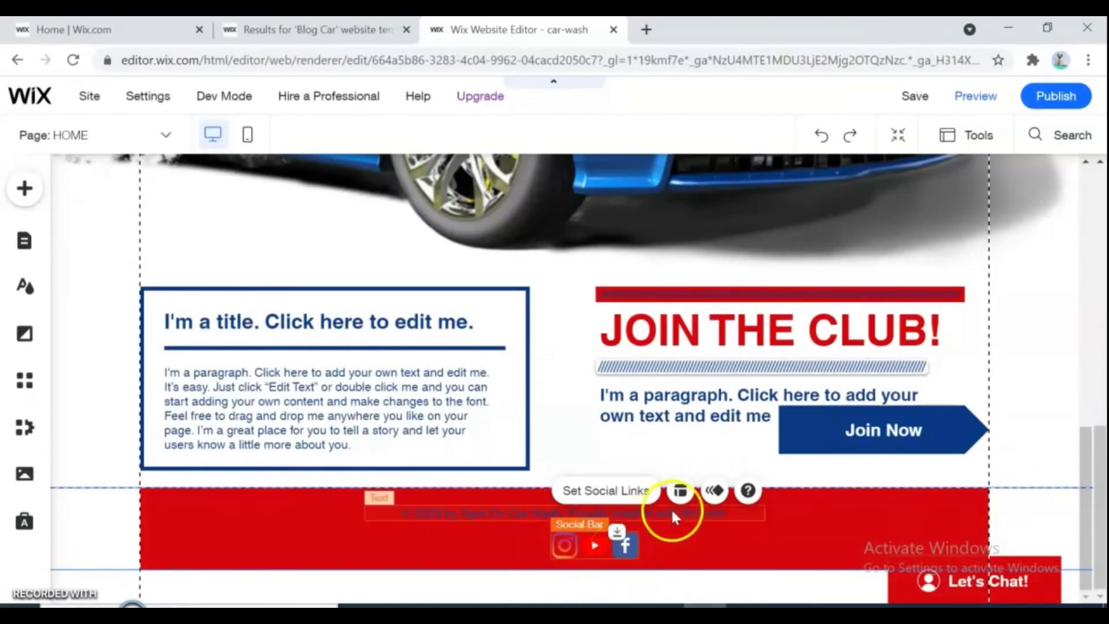
Step: Lay out the footer's social bar horizontally with an icon size of 50 px and a spacing of 9 px
{"action": "left_click", "coordinate": [679, 490]}
{"action": "left_click", "coordinate": [456, 469]}
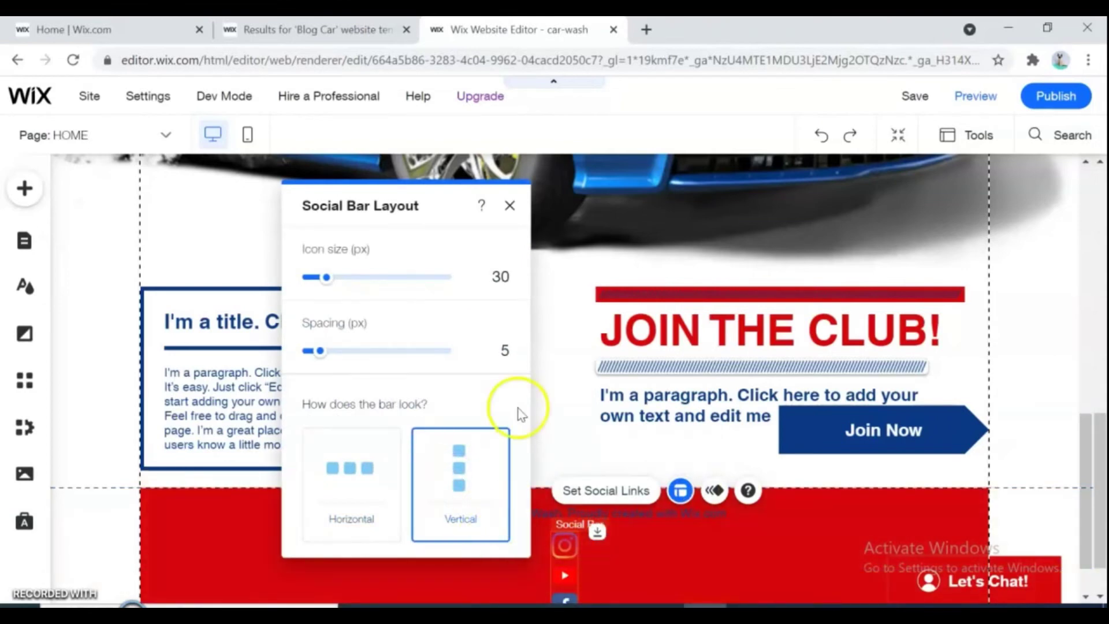
{"action": "left_click", "coordinate": [364, 456]}
{"action": "left_click_drag", "start_coordinate": [327, 278], "coordinate": [354, 274]}
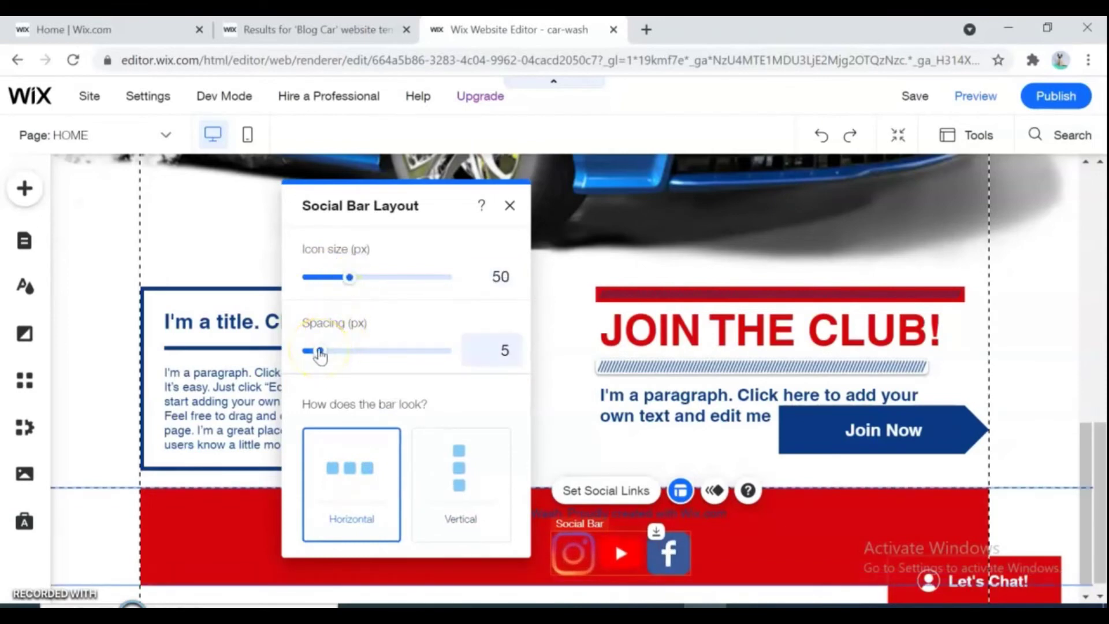
{"action": "left_click_drag", "start_coordinate": [325, 348], "coordinate": [332, 345]}
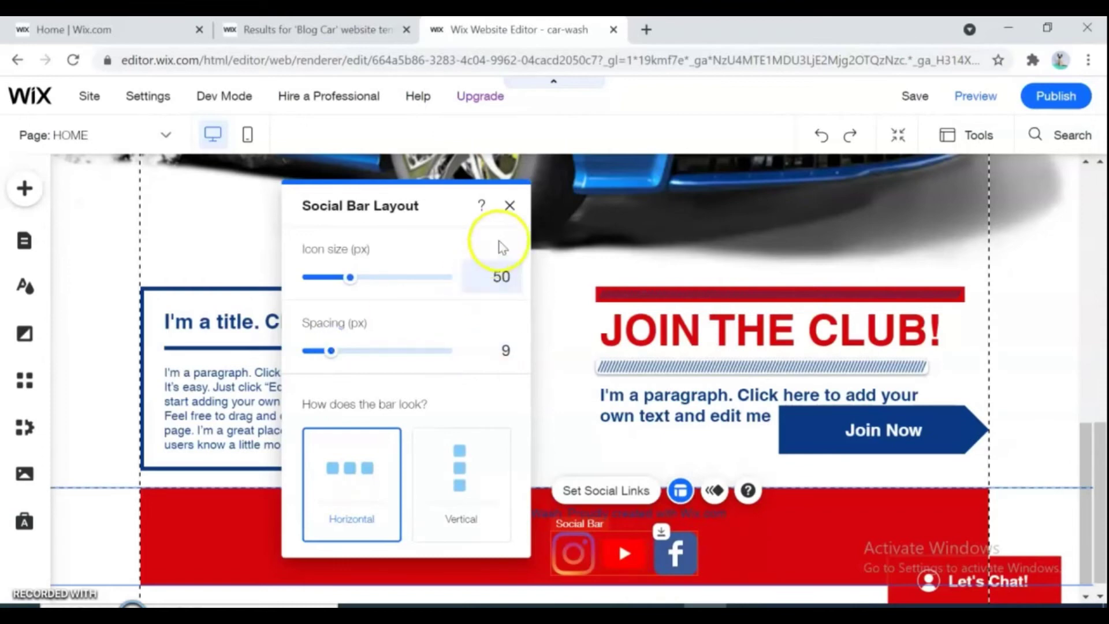
{"action": "left_click", "coordinate": [508, 206]}
Step: On the SPOT ON CLUB page, fill the outermost star to the right of "MEMBER!" with theme yellow #FFDC19
{"action": "left_click_drag", "start_coordinate": [1100, 450], "coordinate": [1097, 139]}
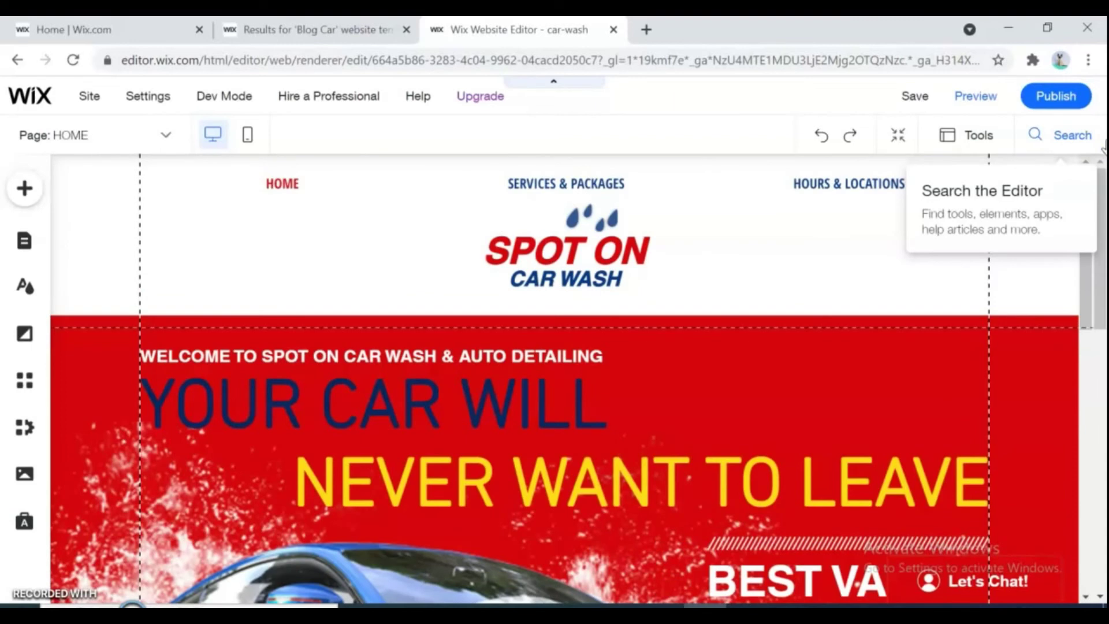
{"action": "left_click", "coordinate": [74, 143]}
{"action": "left_click", "coordinate": [94, 225]}
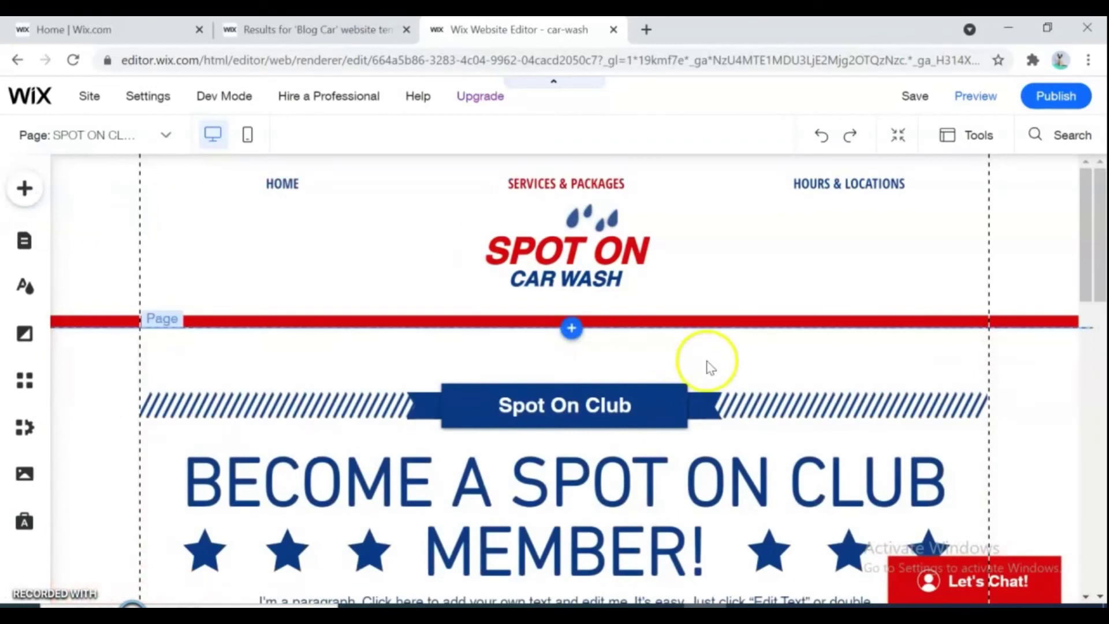
{"action": "left_click_drag", "start_coordinate": [1091, 285], "coordinate": [1100, 349]}
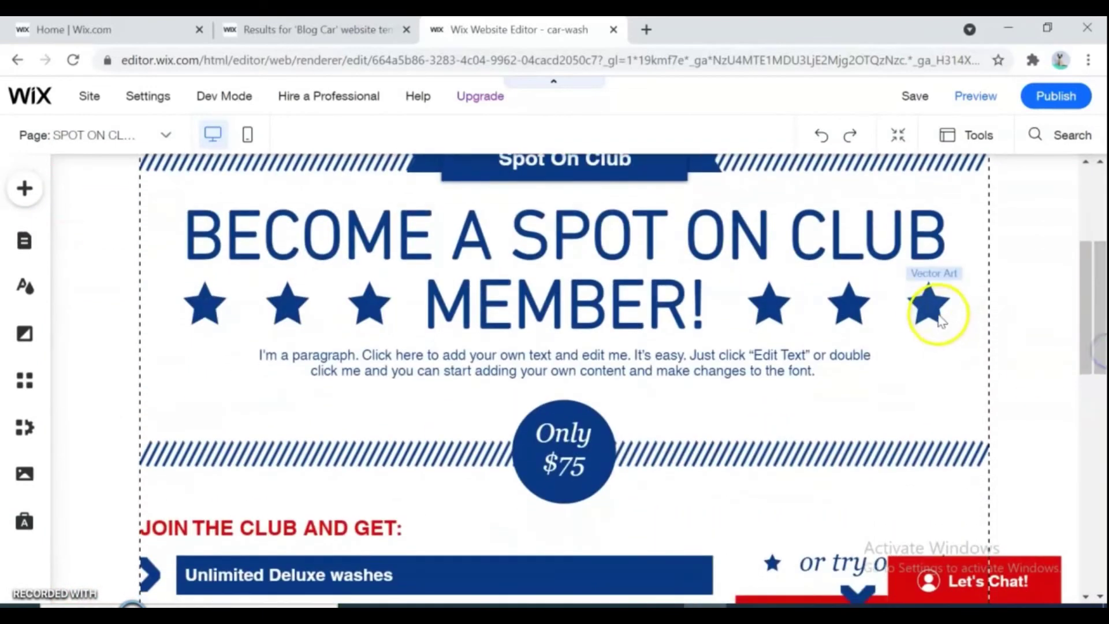
{"action": "left_click", "coordinate": [928, 310]}
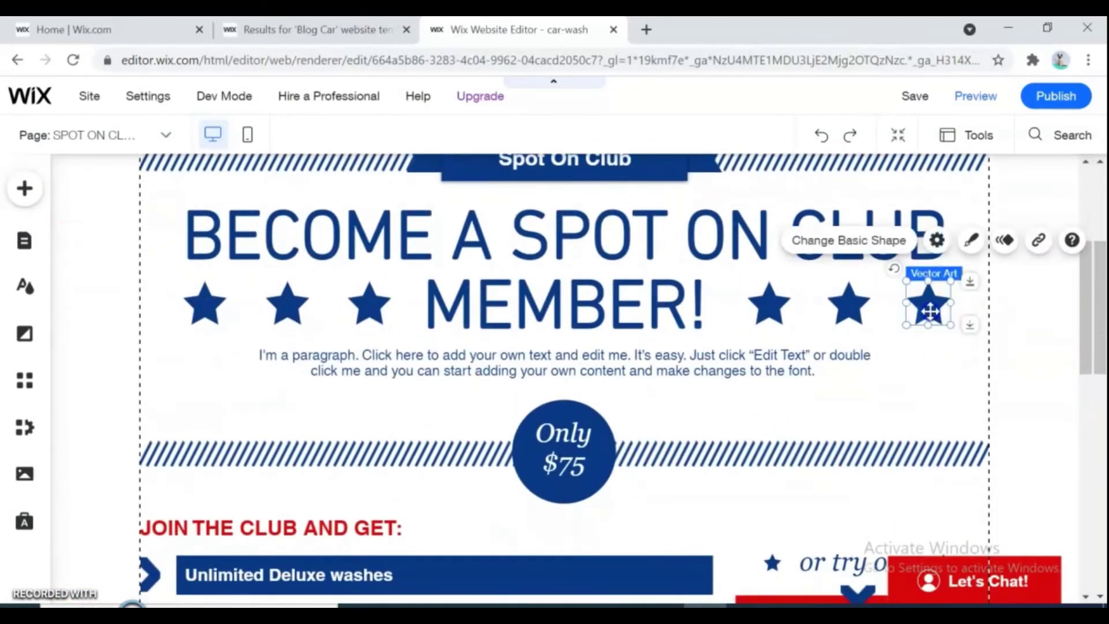
{"action": "left_click", "coordinate": [973, 242]}
{"action": "left_click", "coordinate": [728, 312]}
{"action": "left_click", "coordinate": [591, 362]}
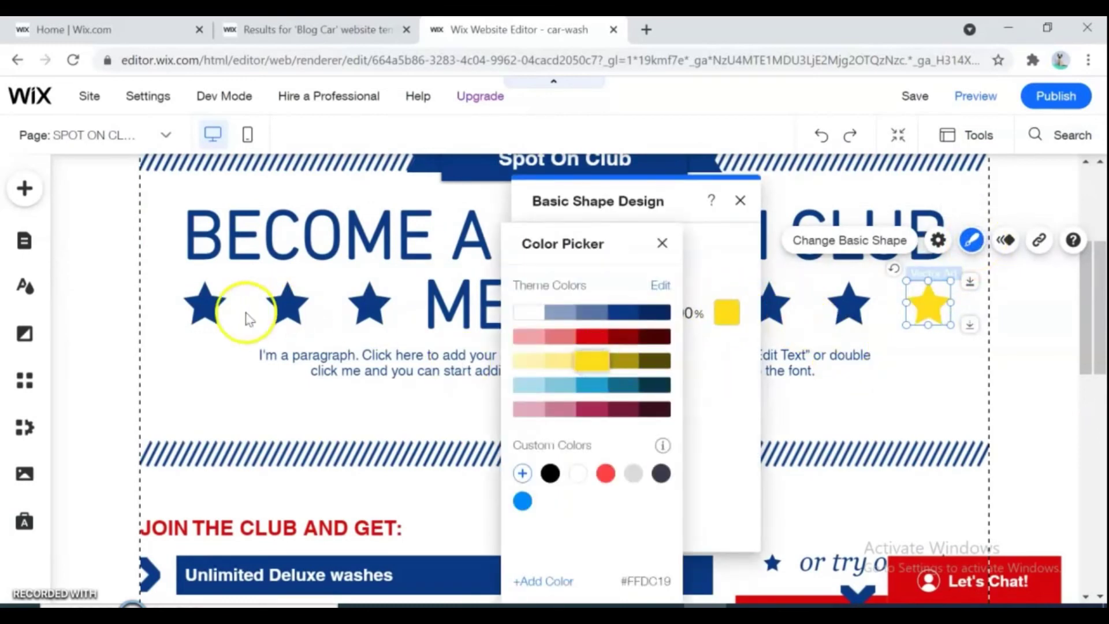
Step: Fill the outermost star to the left of "MEMBER!" with the same theme yellow
{"action": "left_click", "coordinate": [196, 306]}
{"action": "left_click", "coordinate": [211, 309]}
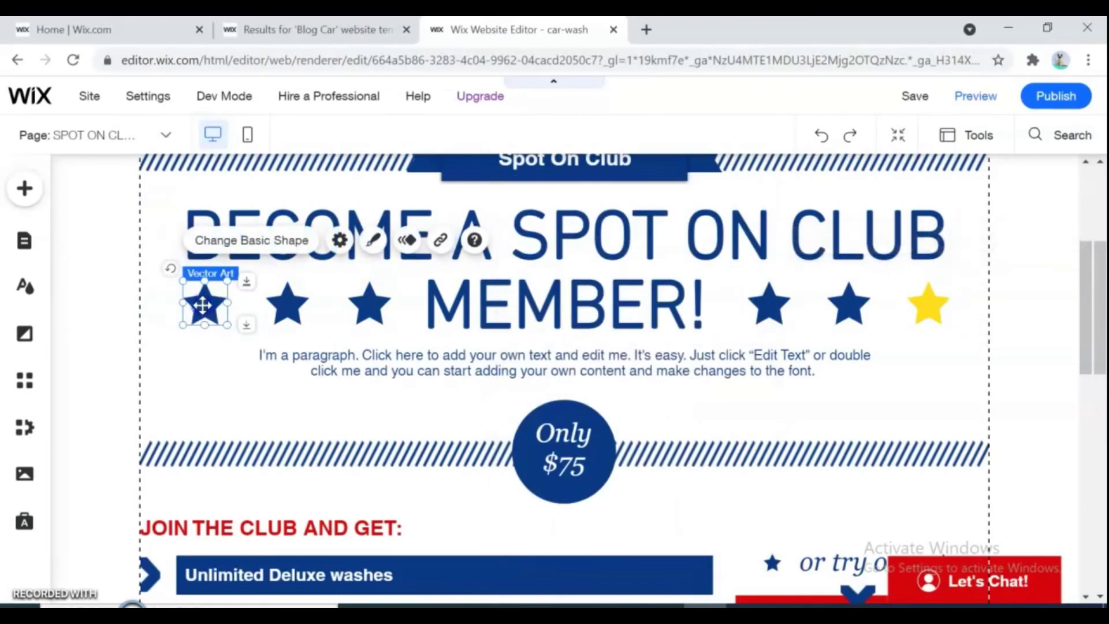
{"action": "left_click", "coordinate": [372, 239]}
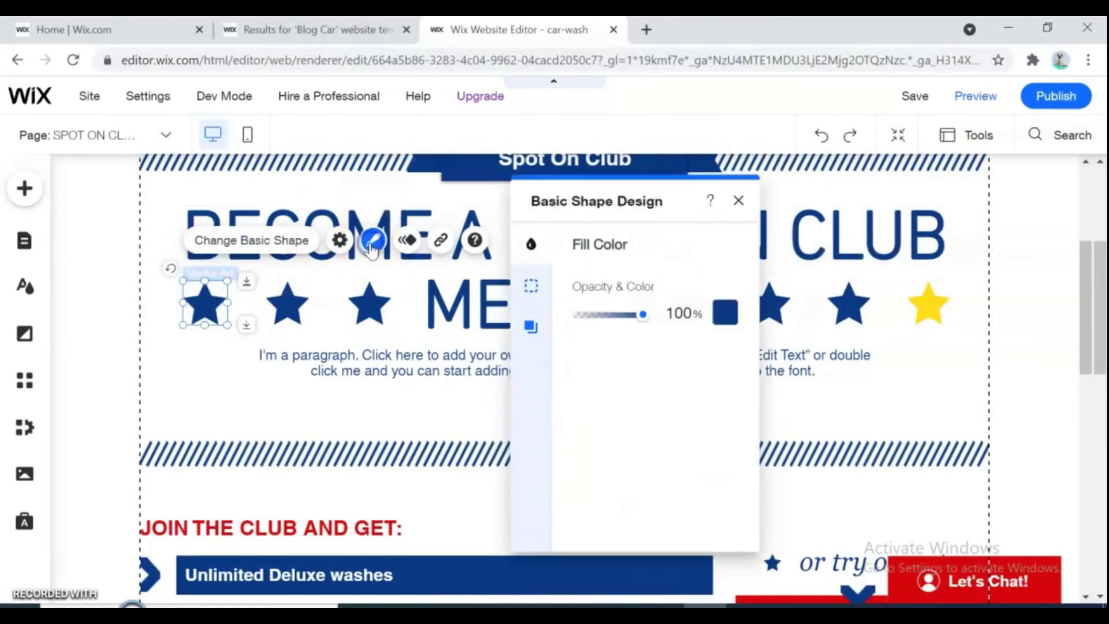
{"action": "left_click", "coordinate": [725, 313]}
{"action": "left_click", "coordinate": [591, 362]}
{"action": "left_click", "coordinate": [305, 413]}
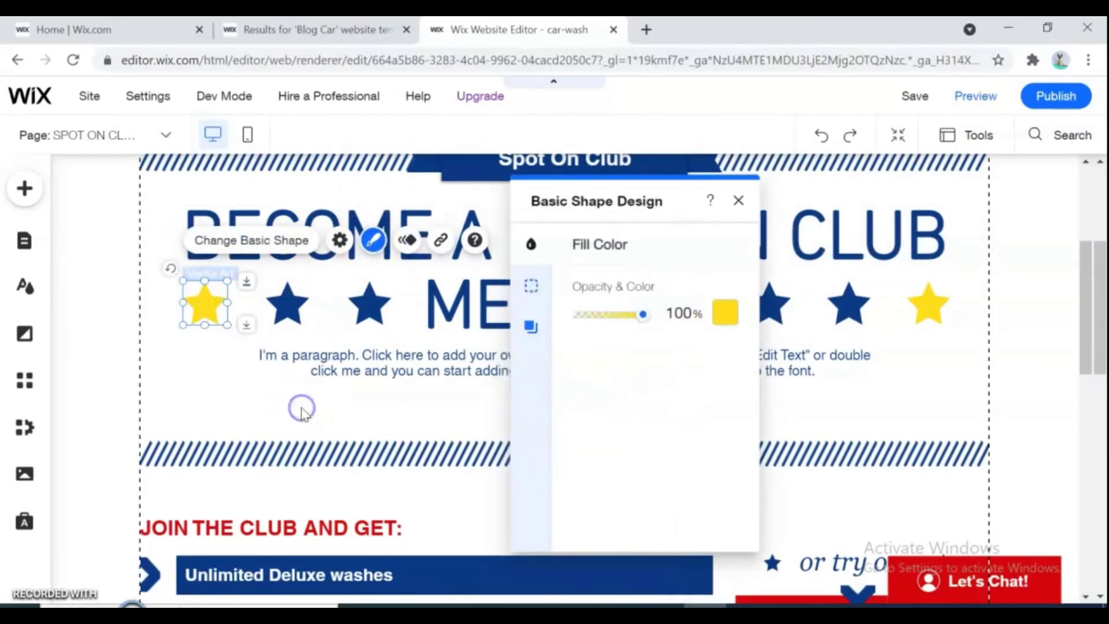
{"action": "left_click", "coordinate": [739, 199]}
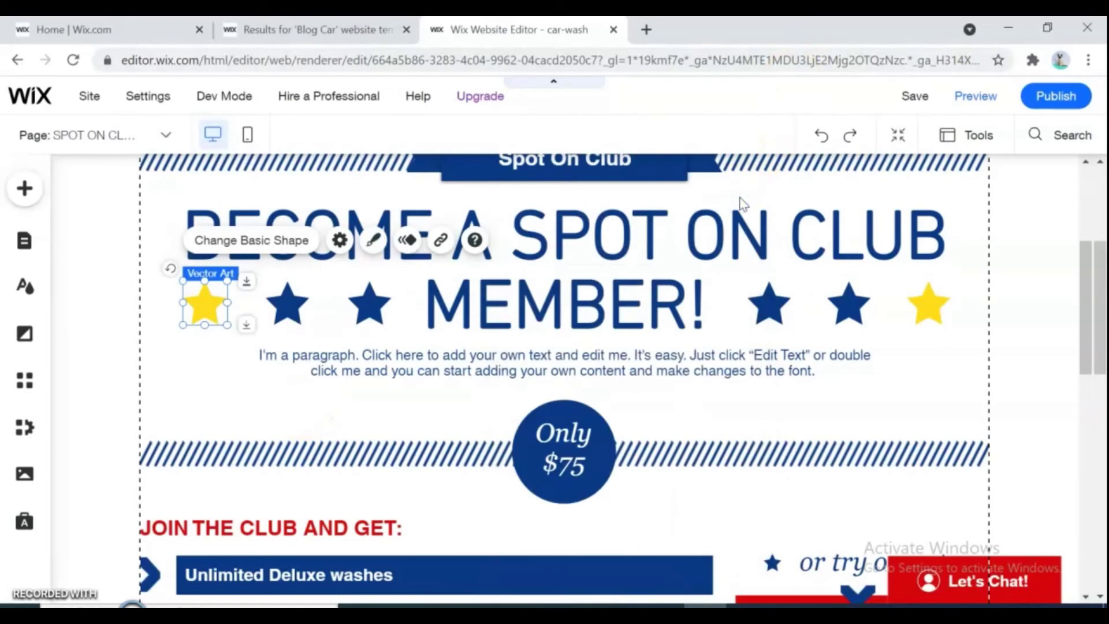
Step: Fill the star immediately to the right of "MEMBER!" with theme yellow #FFDC19
{"action": "left_click", "coordinate": [771, 307]}
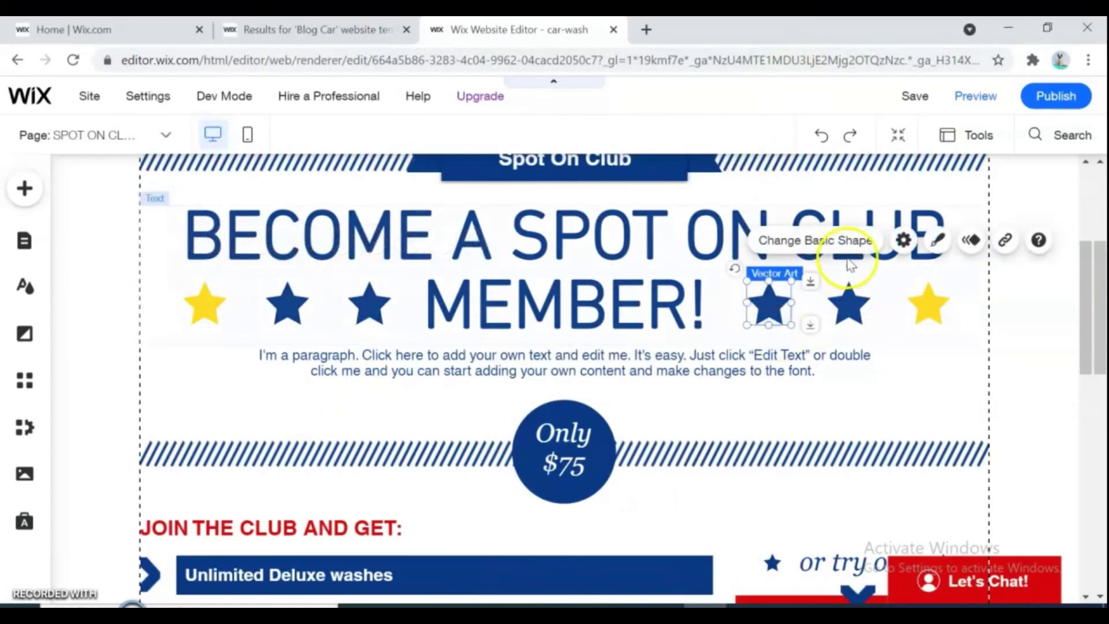
{"action": "left_click", "coordinate": [940, 245]}
{"action": "left_click", "coordinate": [690, 313]}
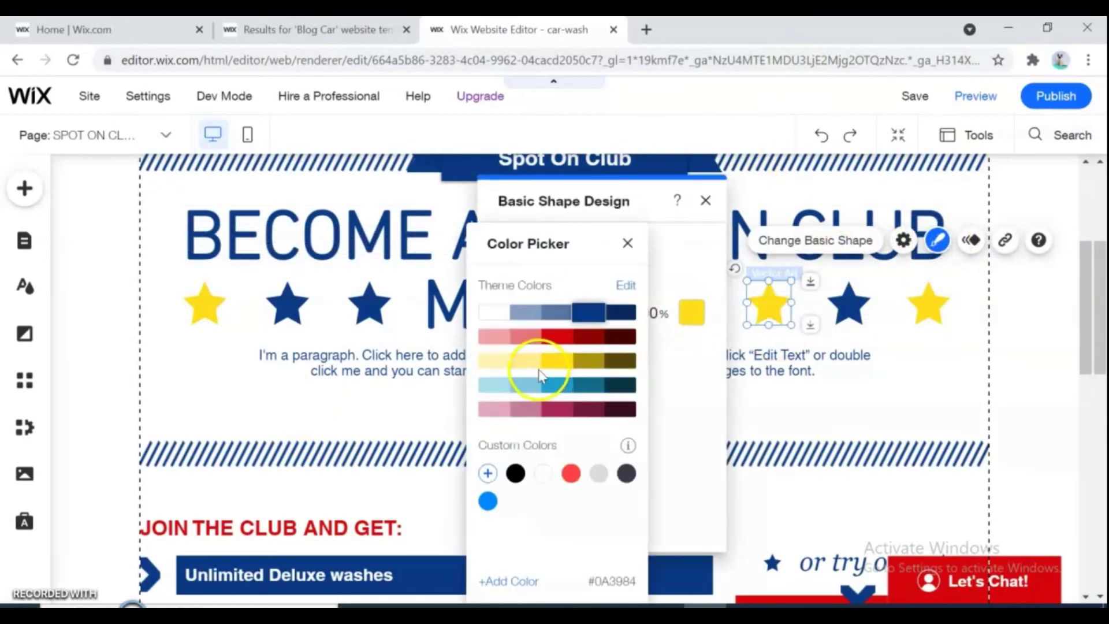
{"action": "left_click", "coordinate": [788, 397]}
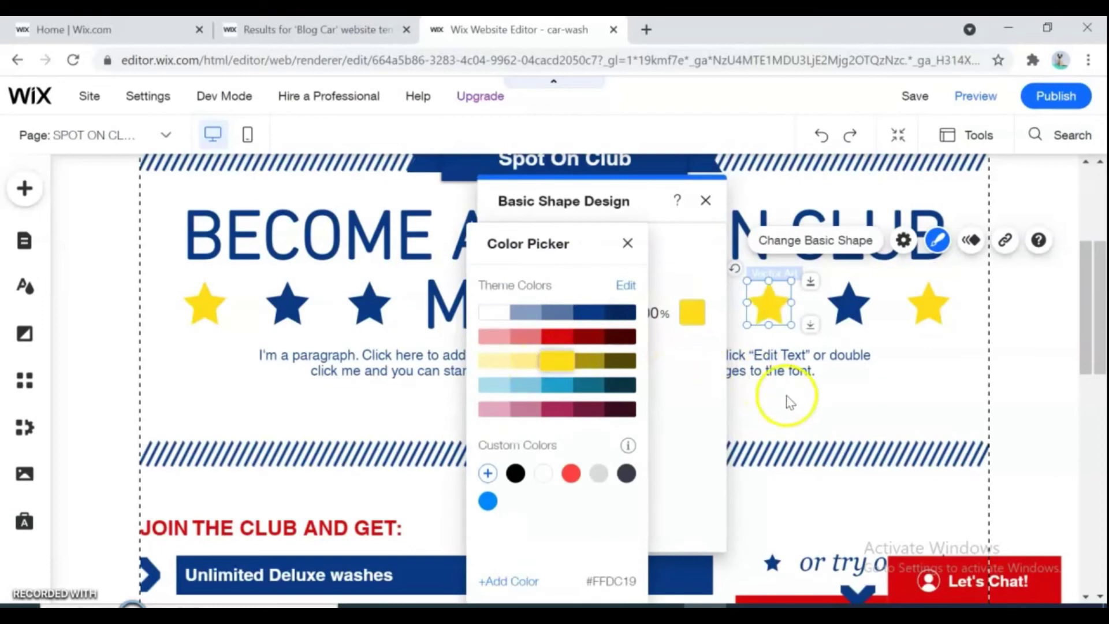
{"action": "left_click", "coordinate": [705, 204]}
Step: Fill the star immediately to the left of "MEMBER!" with theme yellow #FFDC19
{"action": "left_click", "coordinate": [379, 297]}
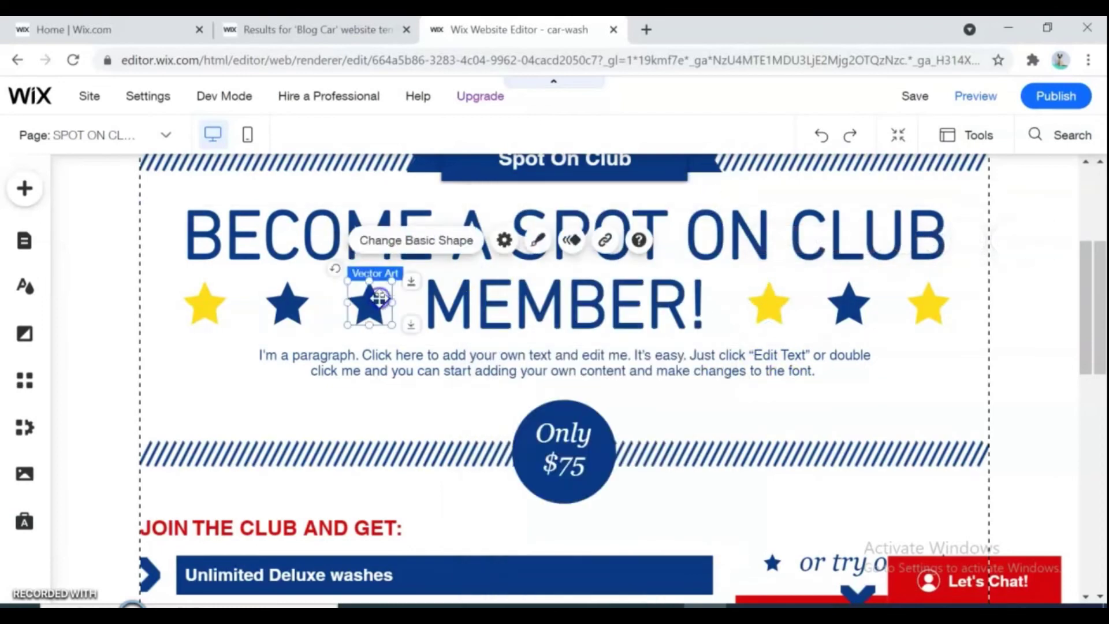
{"action": "left_click", "coordinate": [537, 240]}
{"action": "left_click", "coordinate": [293, 314]}
{"action": "left_click", "coordinate": [164, 362]}
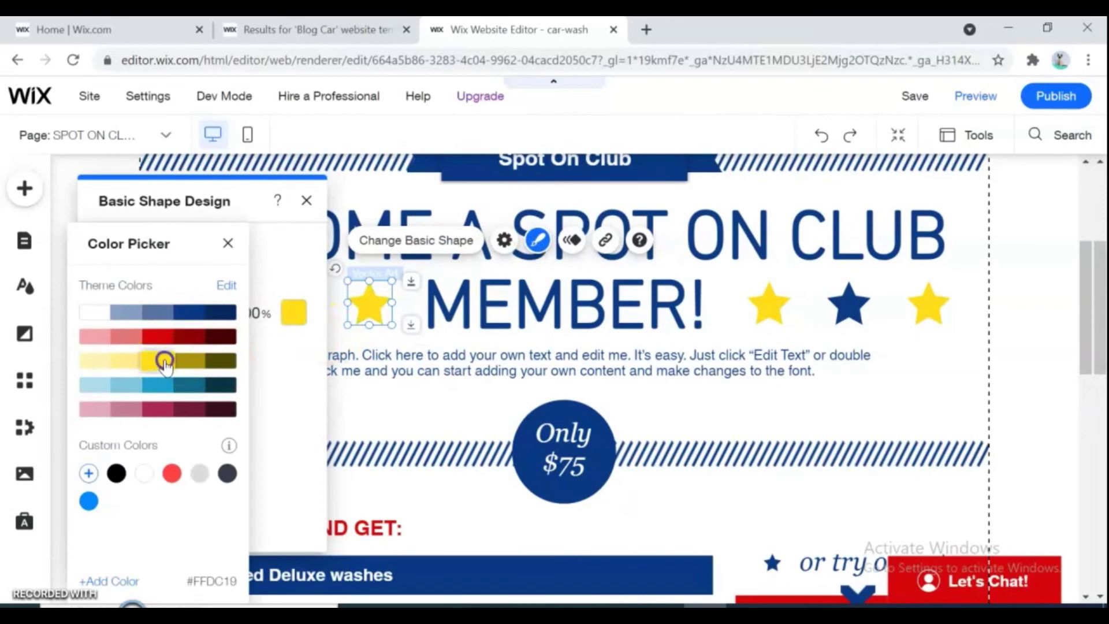
{"action": "left_click", "coordinate": [411, 428]}
Step: Change the fill of the circle behind "Only $75" to the custom red #FF4040
{"action": "left_click", "coordinate": [571, 416]}
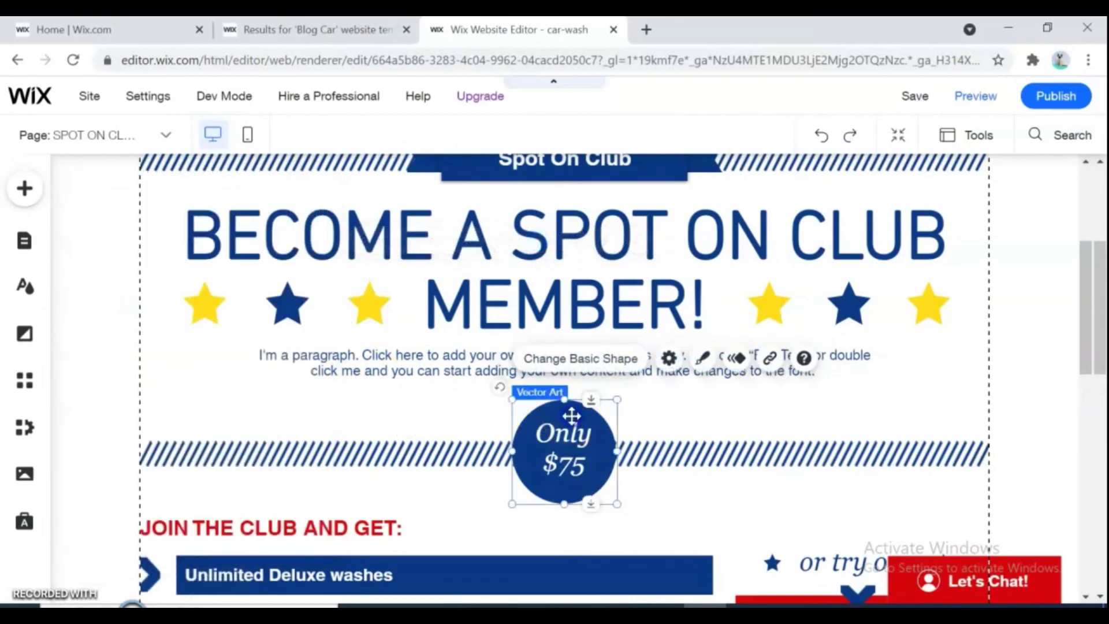
{"action": "left_click", "coordinate": [701, 364]}
{"action": "left_click", "coordinate": [458, 312]}
{"action": "left_click", "coordinate": [370, 341]}
{"action": "left_click", "coordinate": [337, 474]}
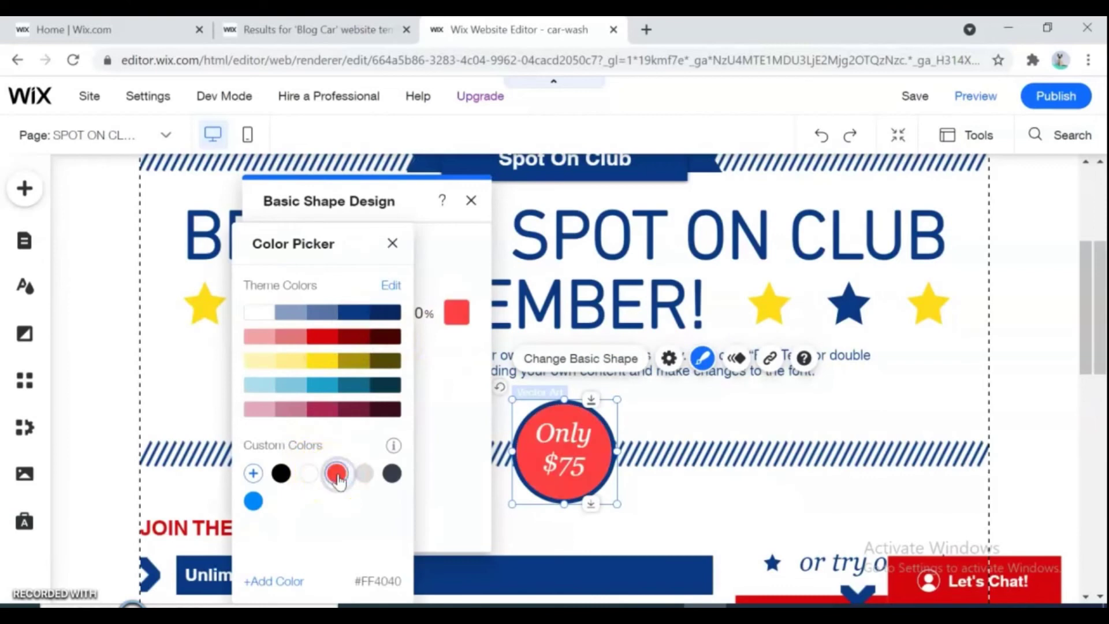
{"action": "left_click", "coordinate": [392, 244]}
{"action": "left_click", "coordinate": [471, 200]}
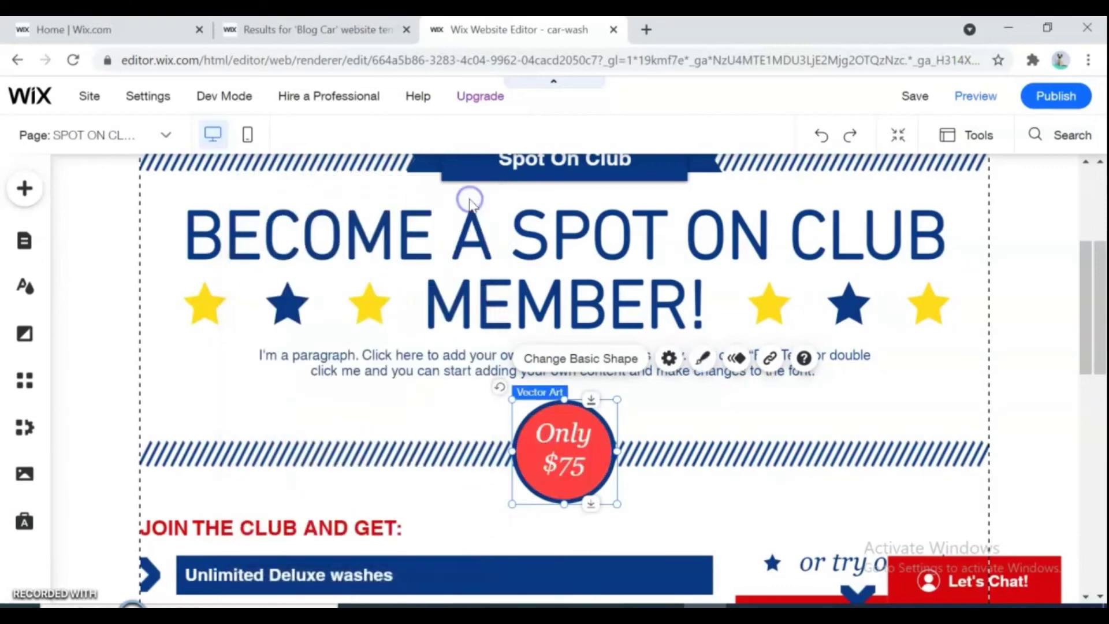
{"action": "left_click", "coordinate": [712, 502]}
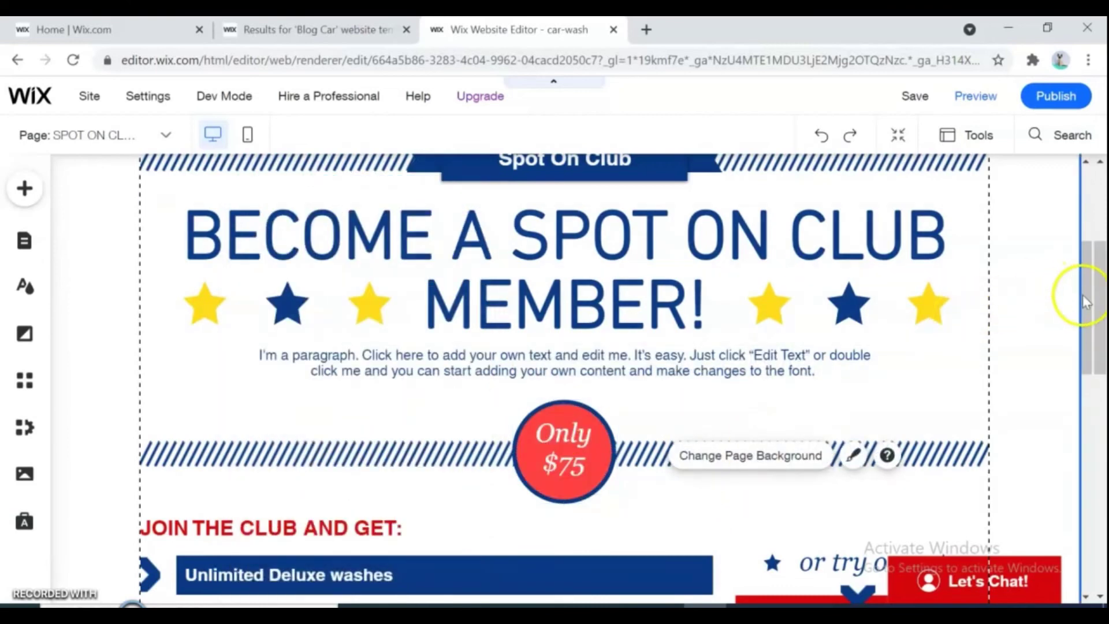
Step: Look at the SERVICES & PACKAGES page and go to the maps on the HOURS & LOCATIONS page
{"action": "left_click", "coordinate": [159, 142]}
{"action": "left_click", "coordinate": [137, 196]}
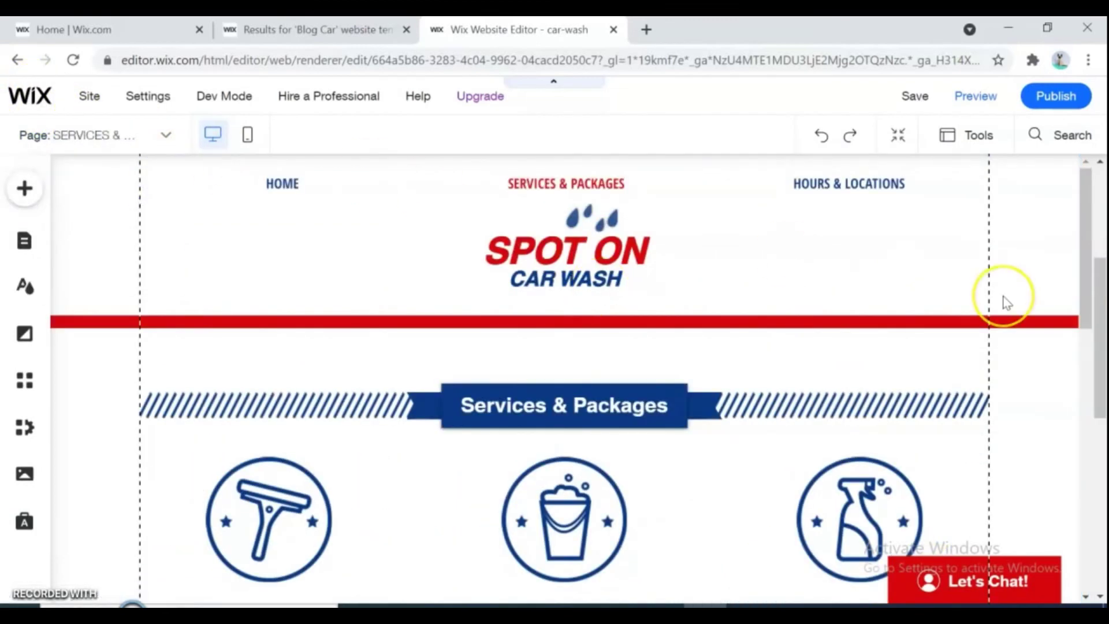
{"action": "left_click", "coordinate": [69, 129]}
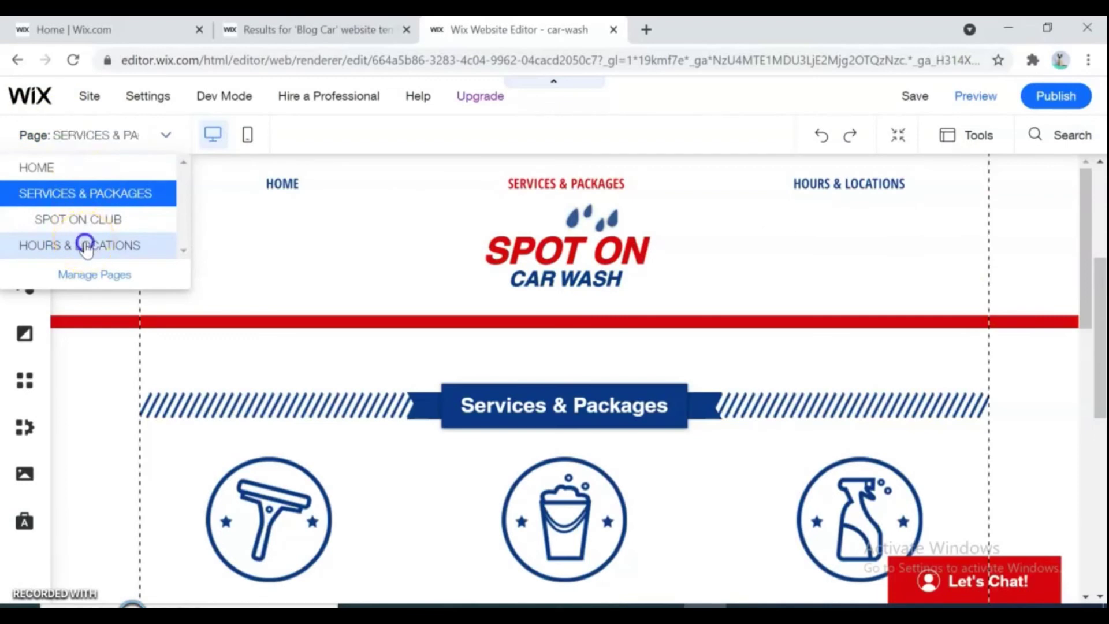
{"action": "left_click", "coordinate": [82, 247]}
{"action": "left_click_drag", "start_coordinate": [1103, 231], "coordinate": [1103, 333]}
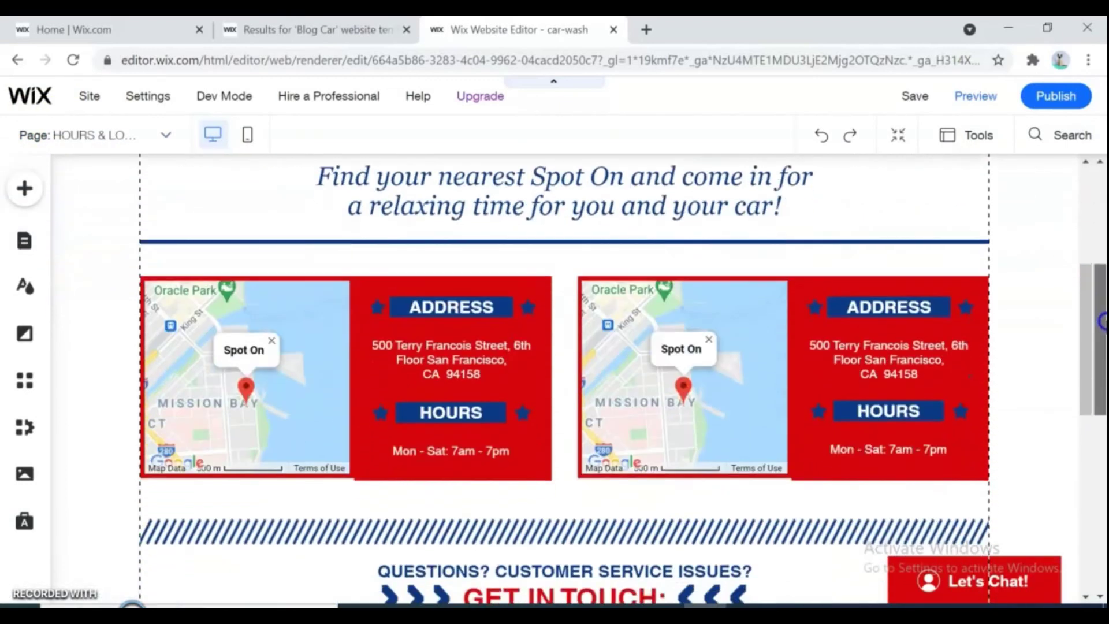
Step: Set the second Google map on the page to show one location instead of multiple
{"action": "left_click", "coordinate": [685, 353]}
{"action": "left_click", "coordinate": [661, 236]}
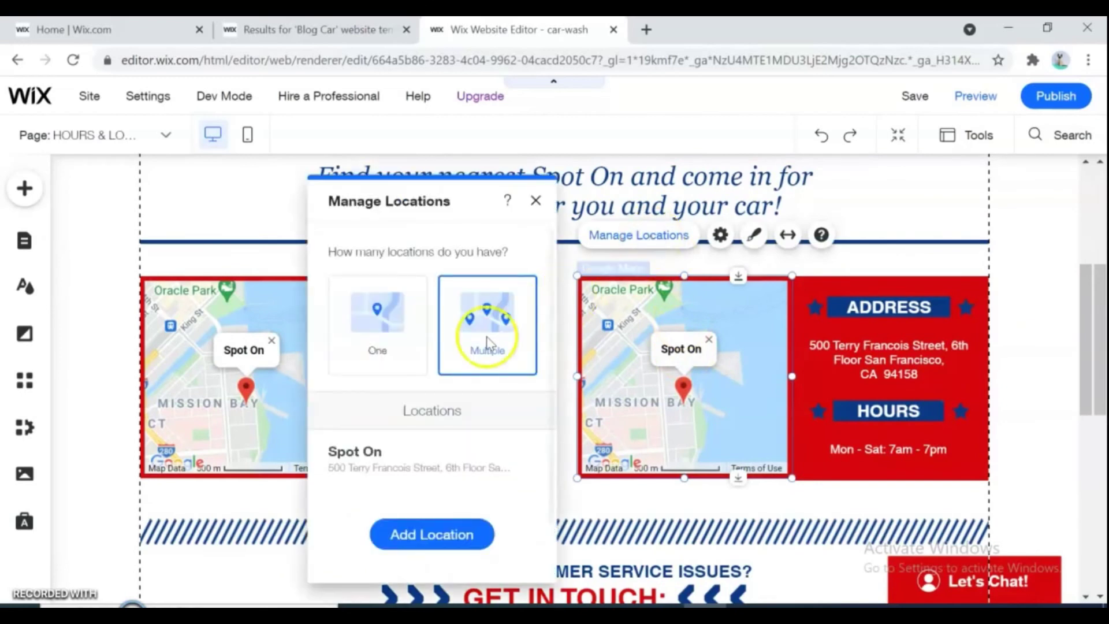
{"action": "left_click", "coordinate": [387, 317]}
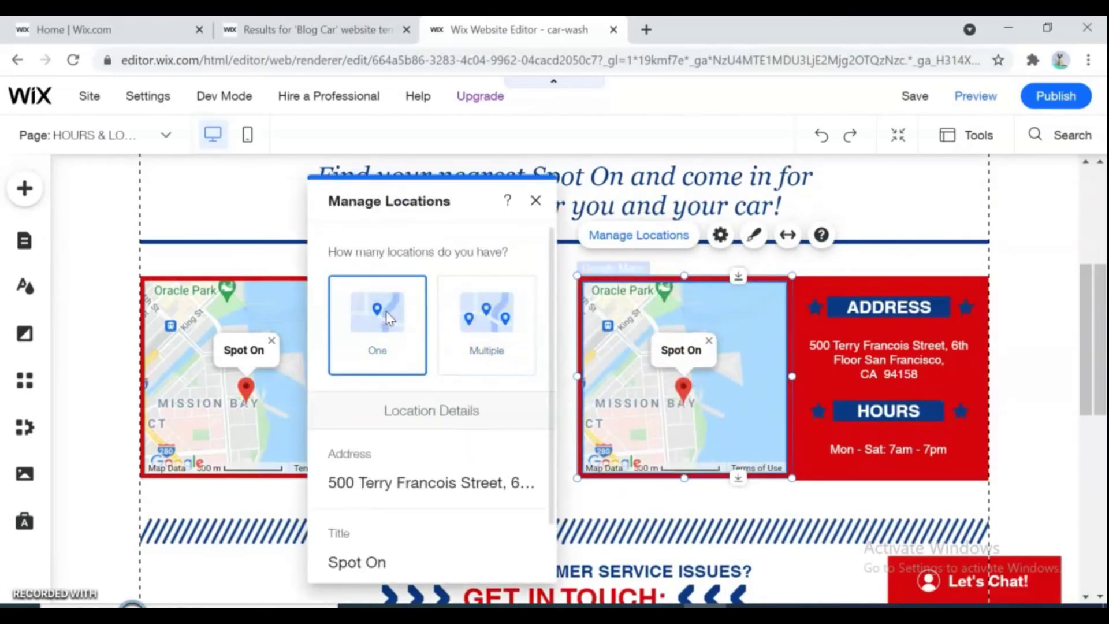
{"action": "left_click", "coordinate": [536, 201]}
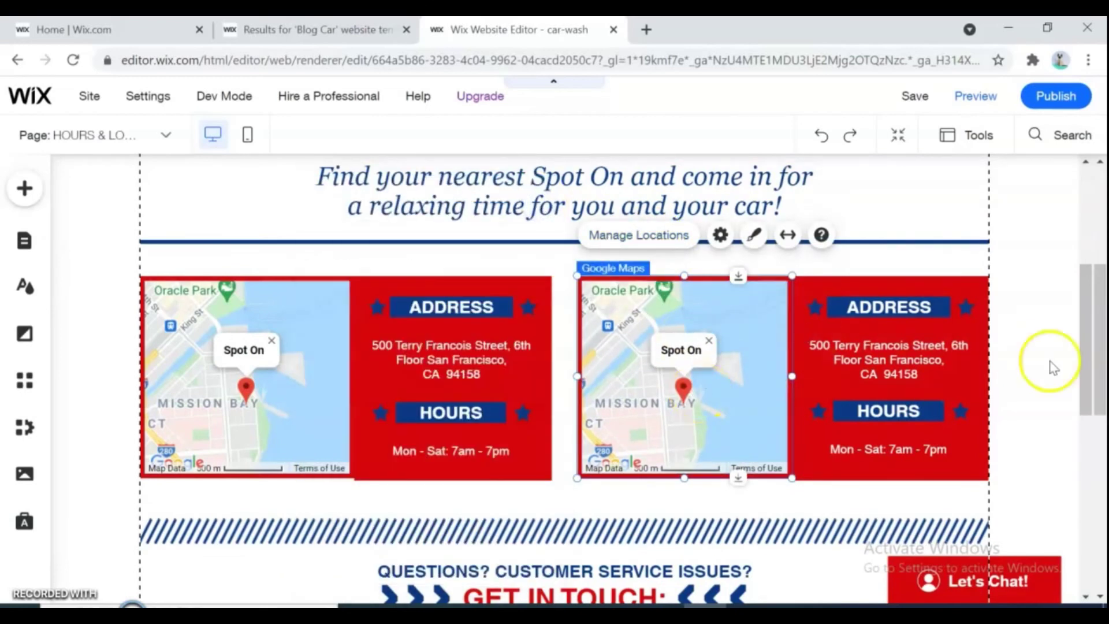
Step: Save the site, keeping "car-wash" as the ending of its web address
{"action": "left_click_drag", "start_coordinate": [1089, 347], "coordinate": [255, 119]}
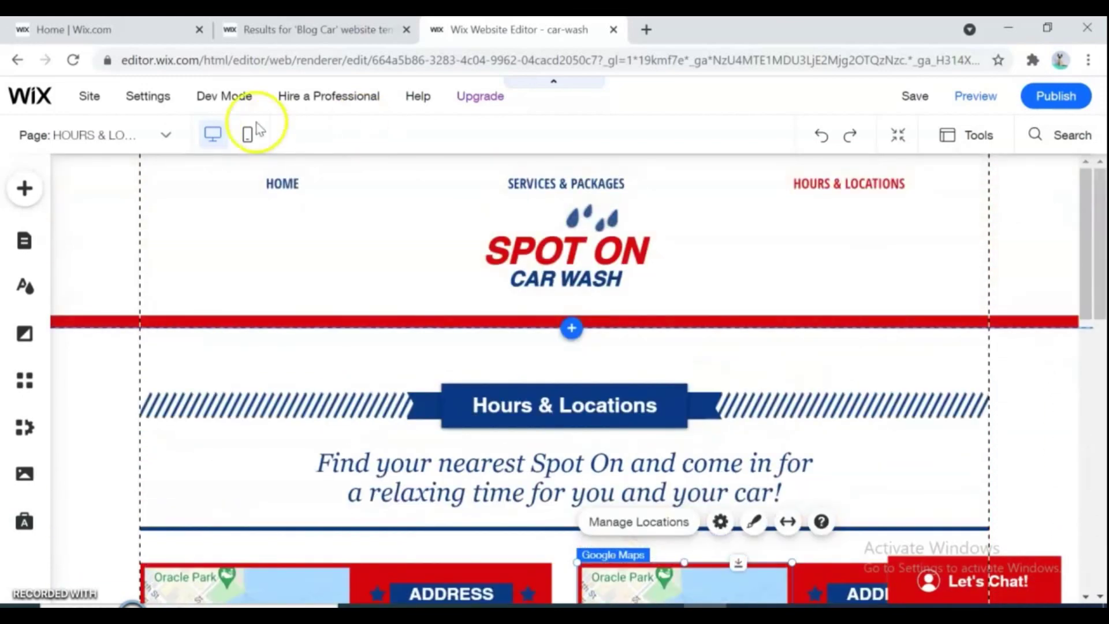
{"action": "left_click", "coordinate": [89, 98]}
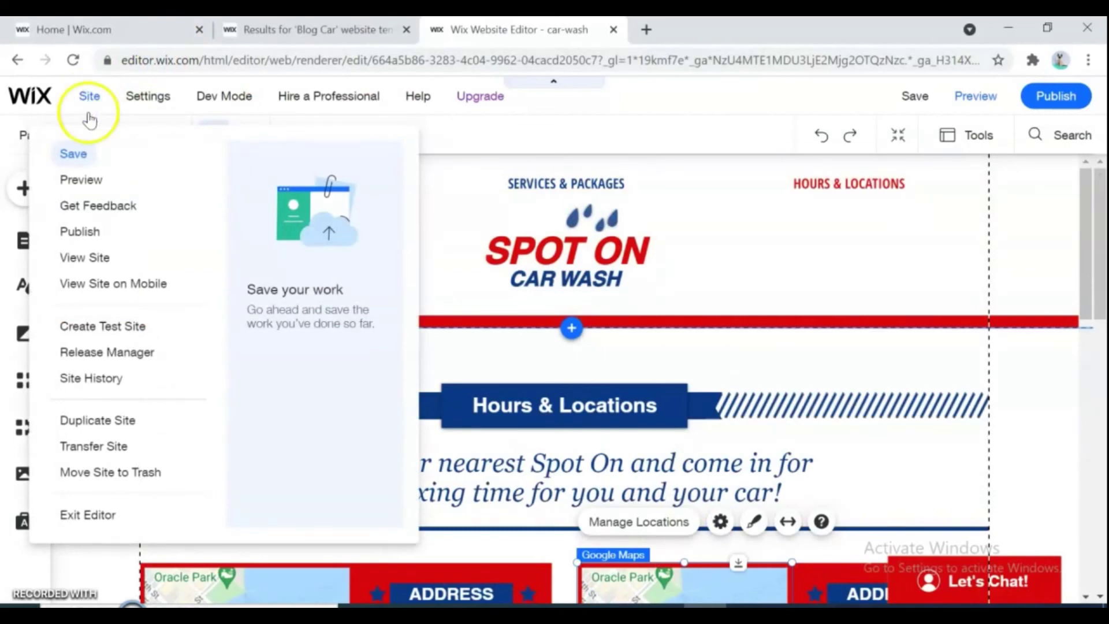
{"action": "left_click", "coordinate": [86, 156]}
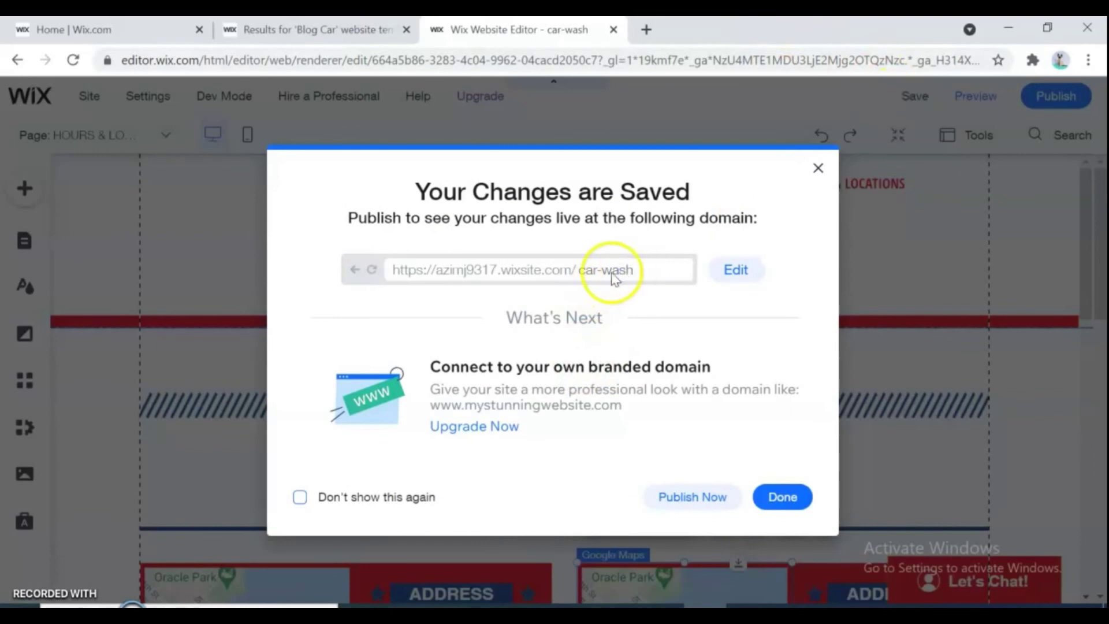
{"action": "left_click", "coordinate": [731, 271]}
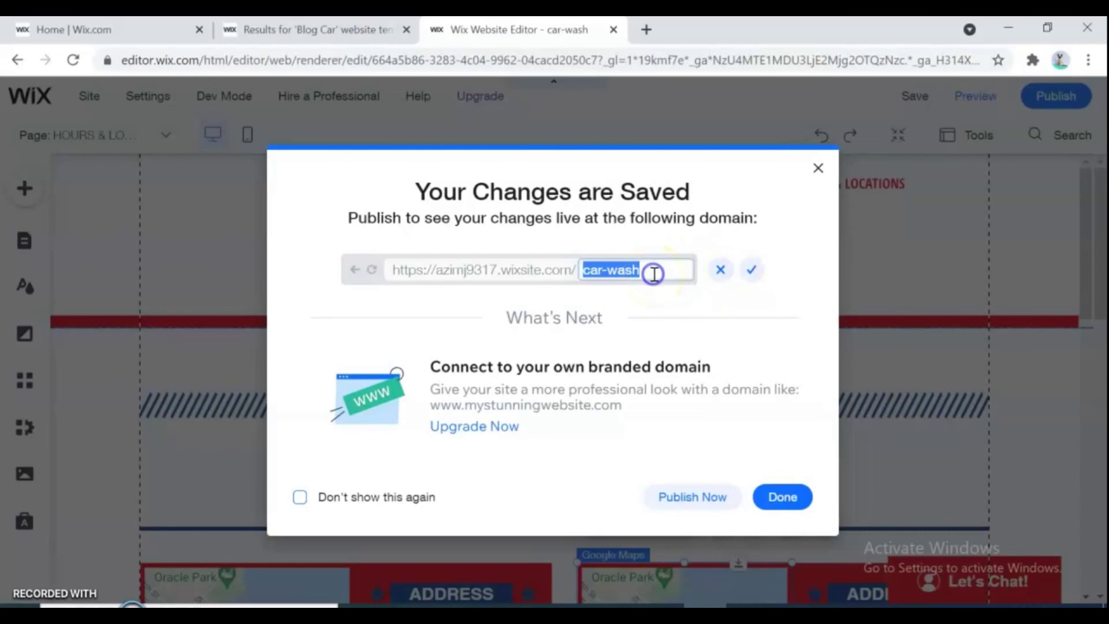
{"action": "left_click", "coordinate": [749, 270]}
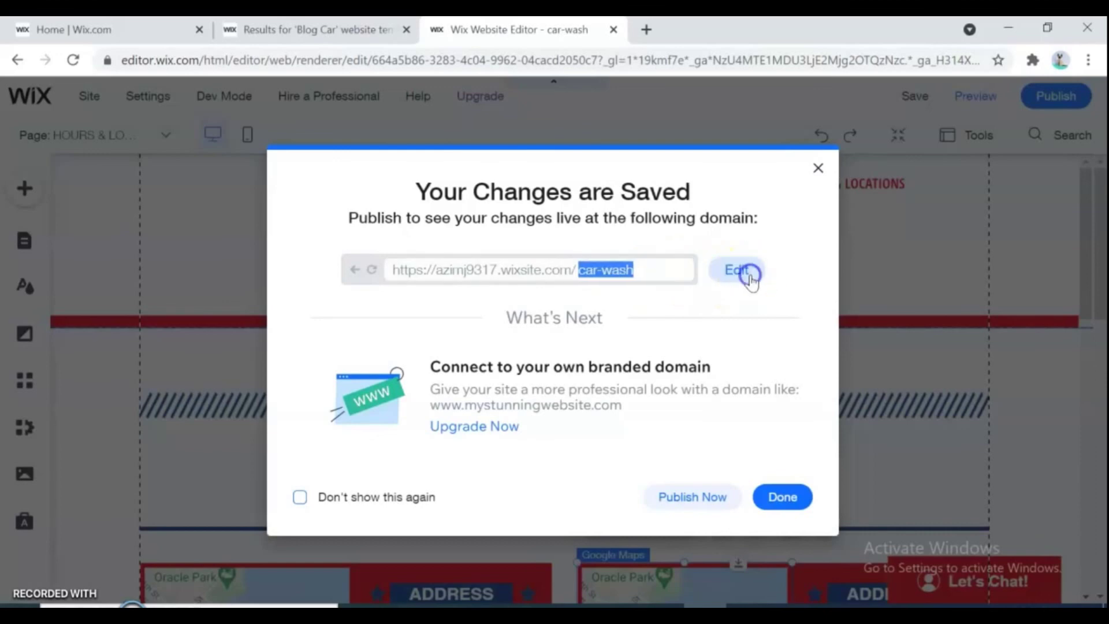
{"action": "left_click", "coordinate": [783, 496]}
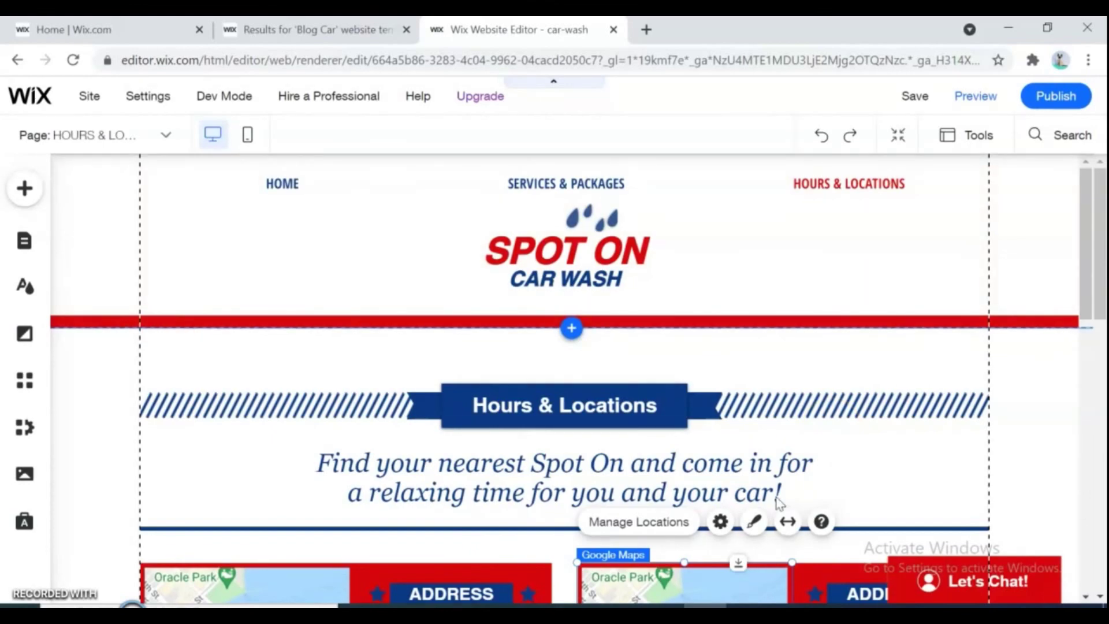
Step: Return to the HOME page and review its content down to the footer
{"action": "left_click", "coordinate": [91, 135]}
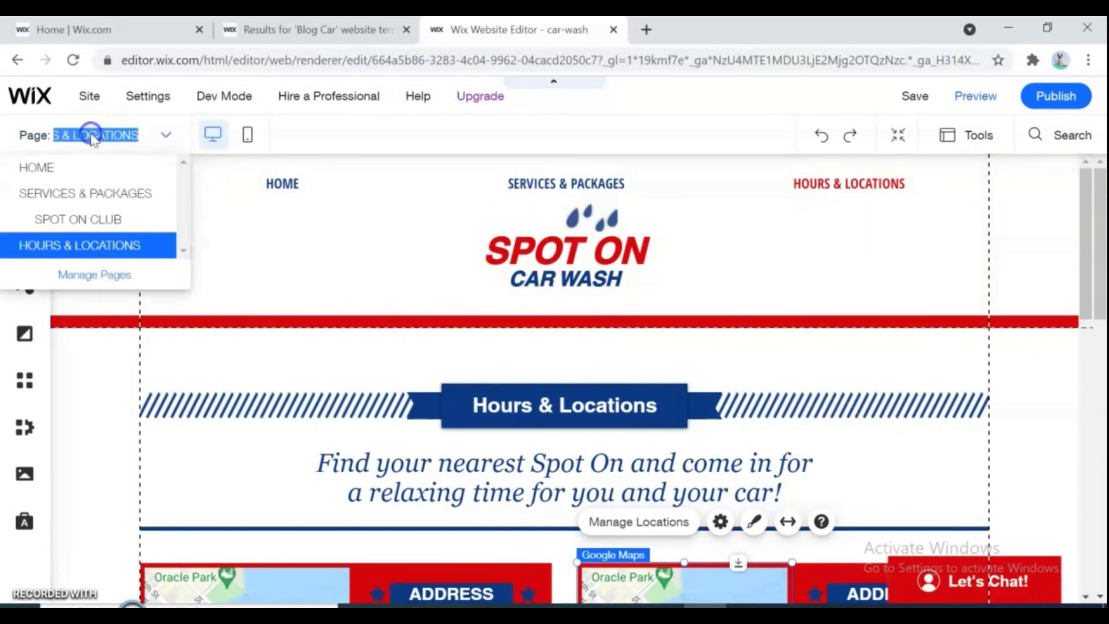
{"action": "left_click", "coordinate": [56, 171]}
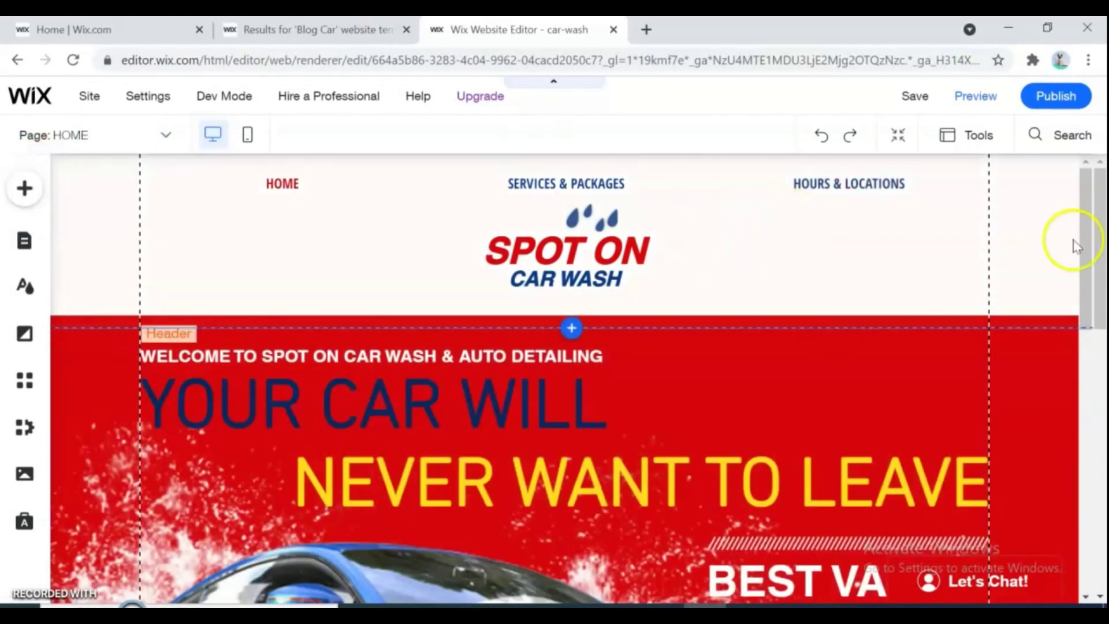
{"action": "left_click_drag", "start_coordinate": [1102, 242], "coordinate": [1099, 597]}
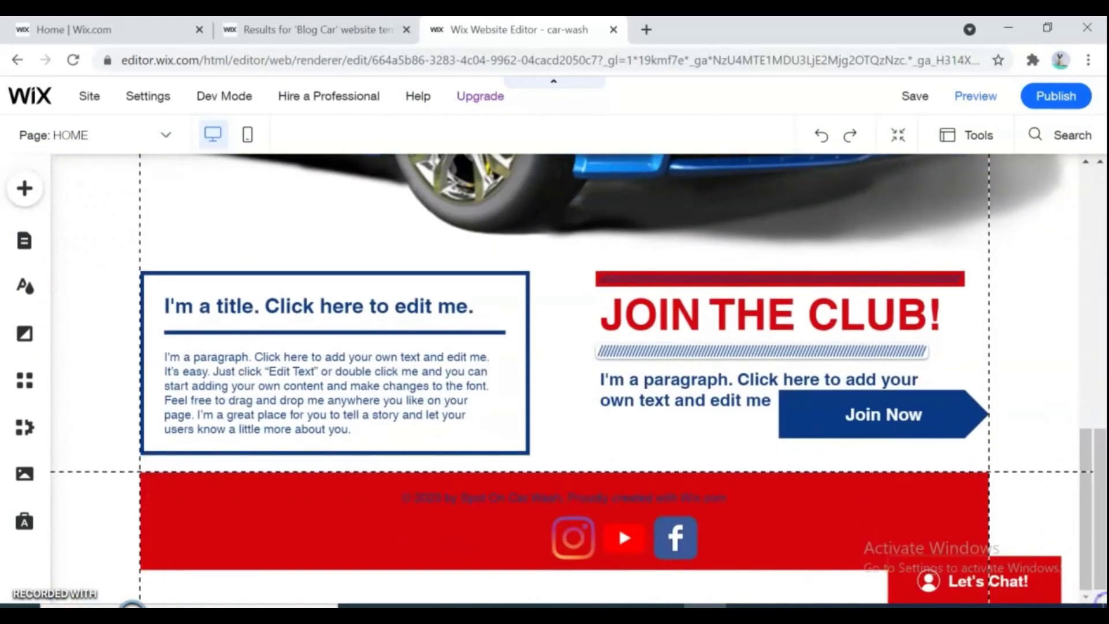
{"action": "left_click_drag", "start_coordinate": [1099, 578], "coordinate": [1099, 450]}
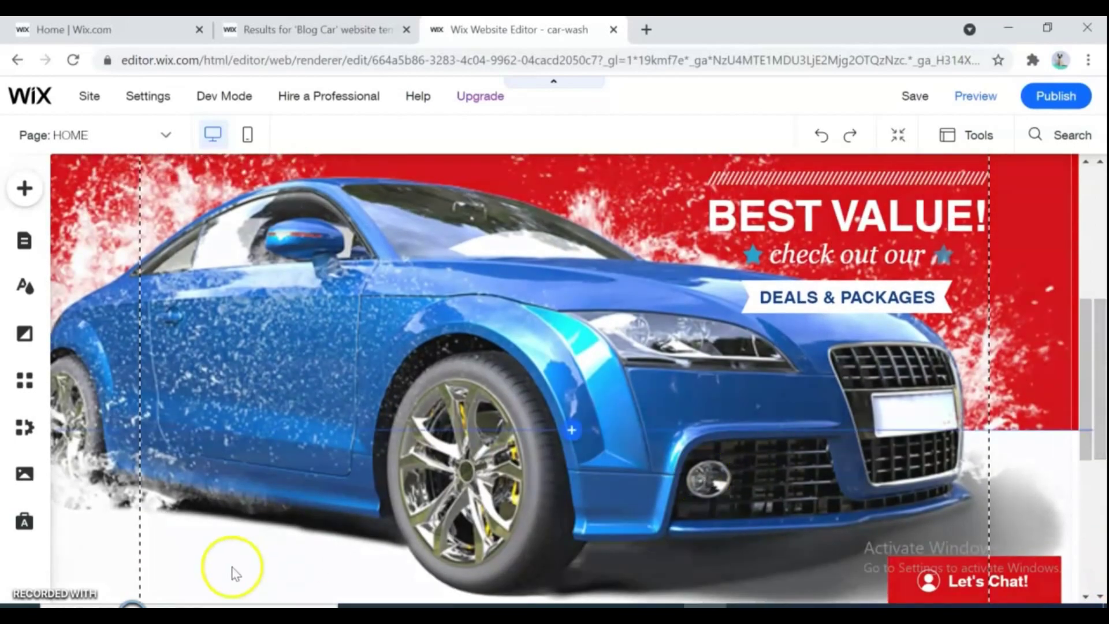